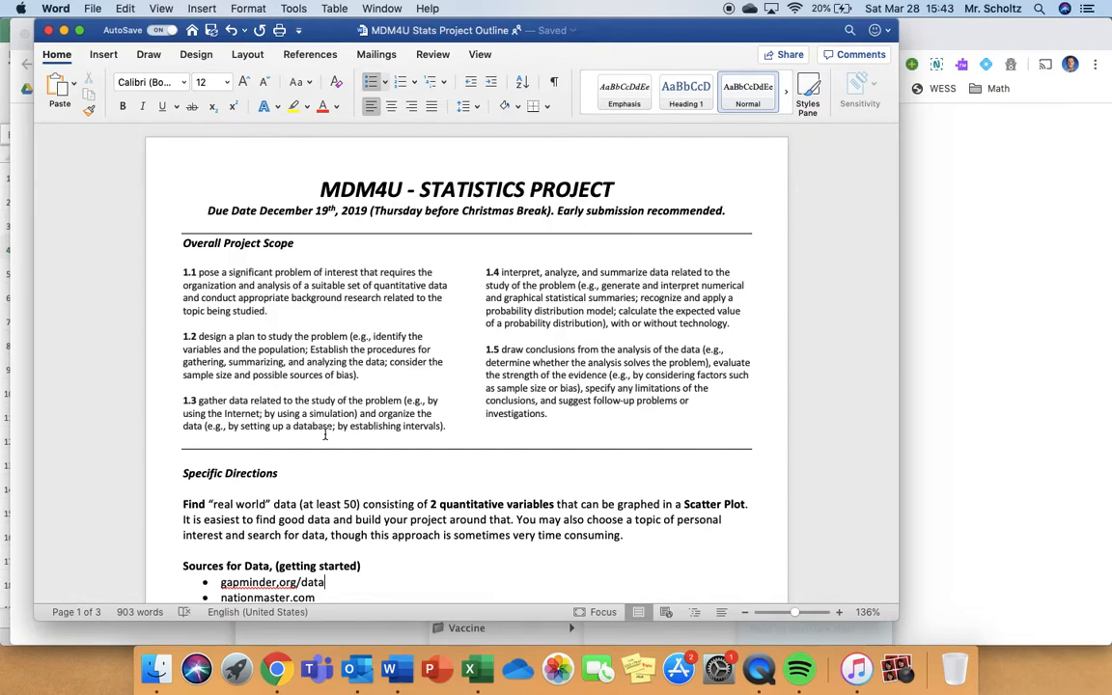
# Review the due date line and the Specific Directions paragraph of the statistics project outline
pyautogui.tripleClick(307, 207)
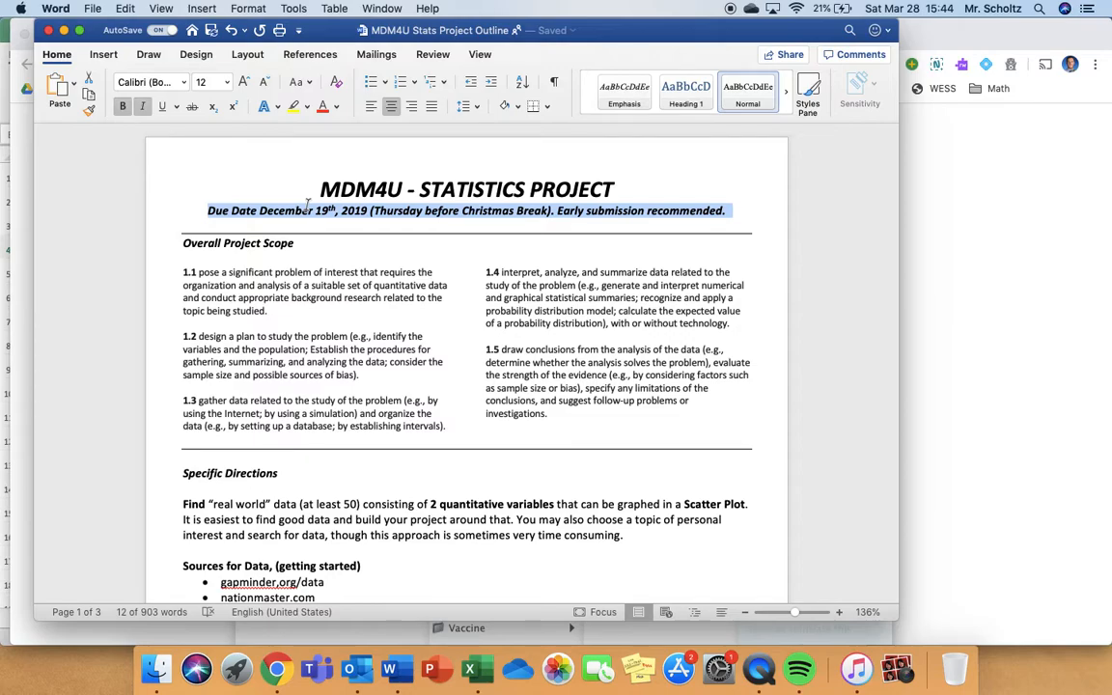
pyautogui.scroll(-2, 280, 263)
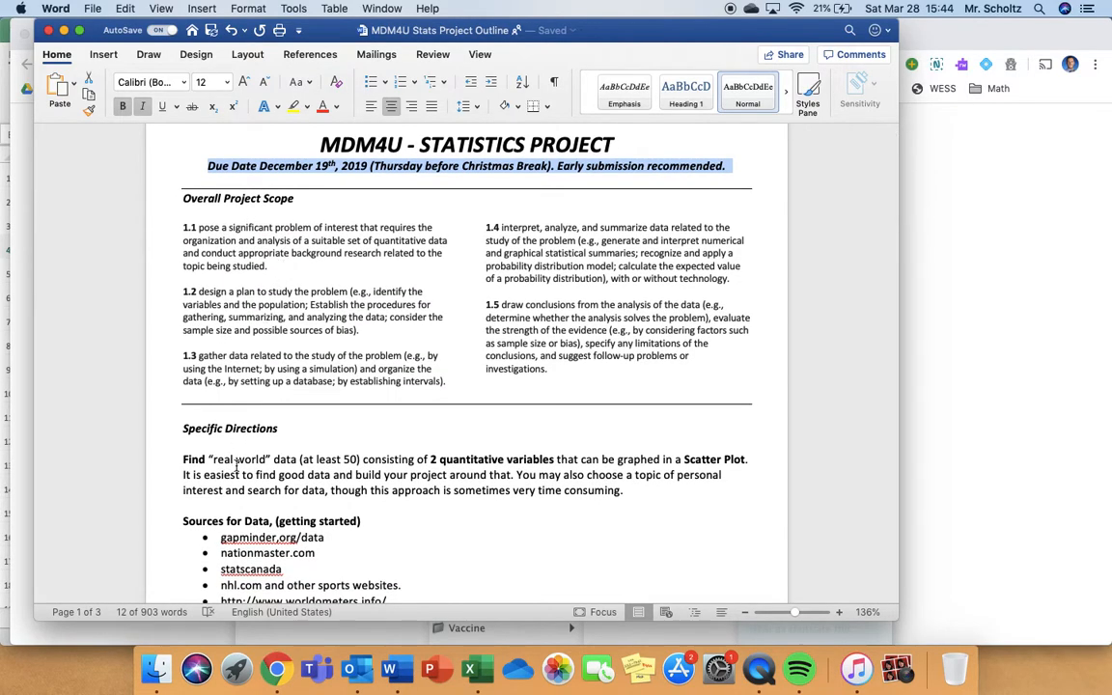
pyautogui.doubleClick(238, 461)
pyautogui.tripleClick(236, 461)
pyautogui.click(198, 463)
pyautogui.moveTo(184, 461); pyautogui.dragTo(630, 494)
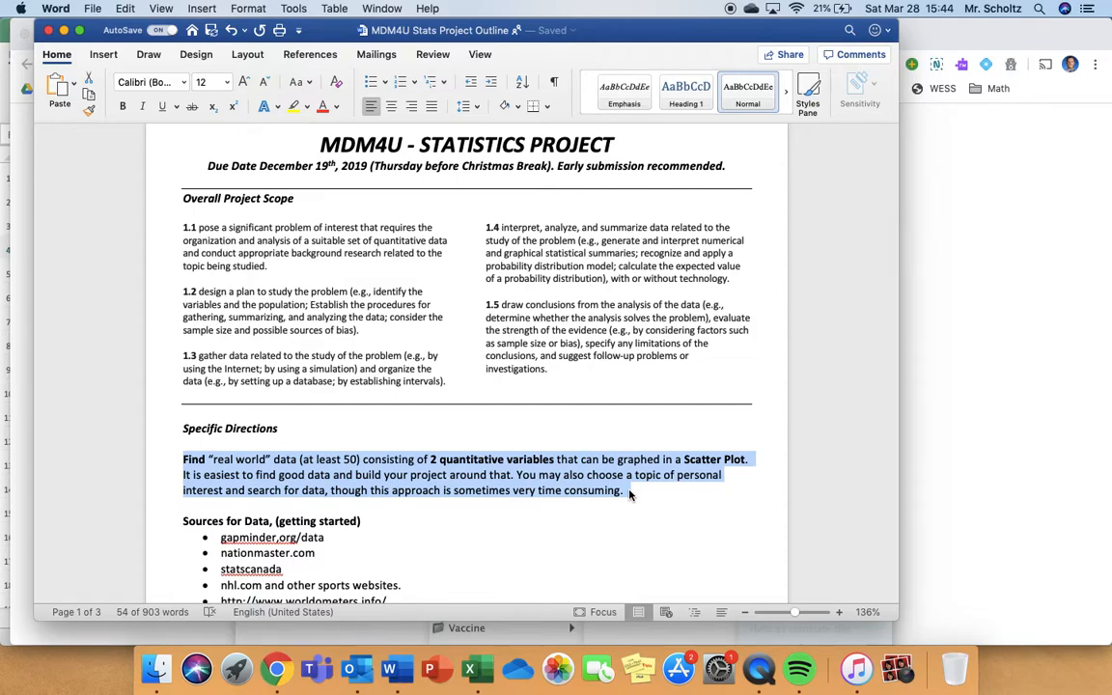
pyautogui.click(630, 494)
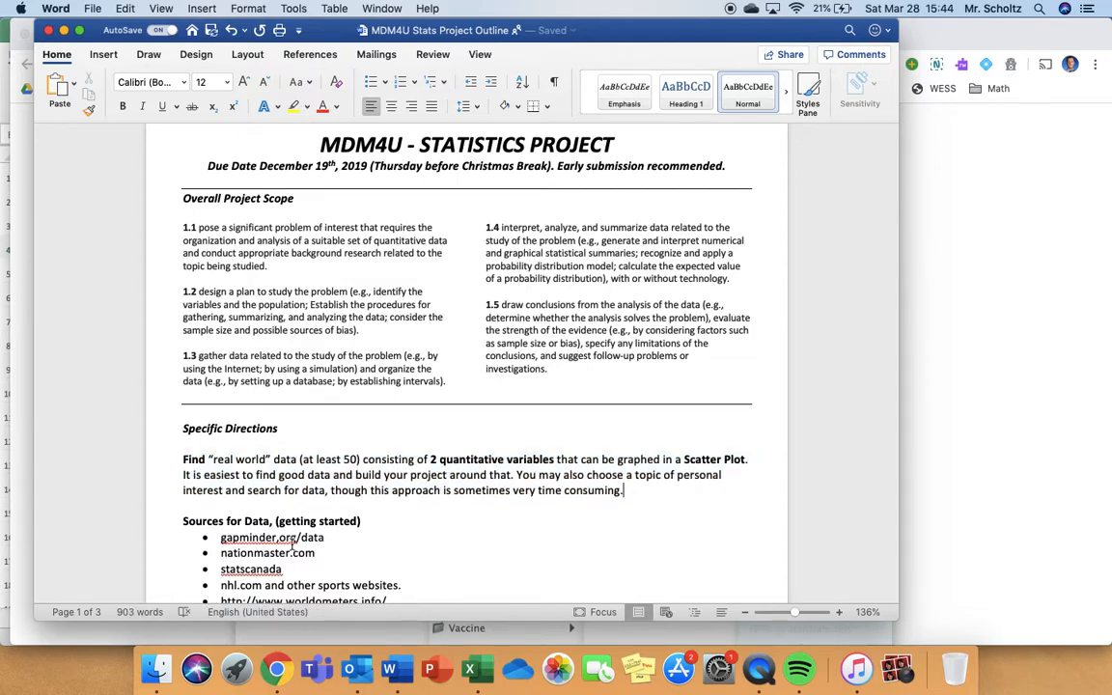
# Correct the first entry in the data sources list to read Gapminder.org/data
pyautogui.click(282, 542)
pyautogui.press('BackSpace')
pyautogui.write('.')
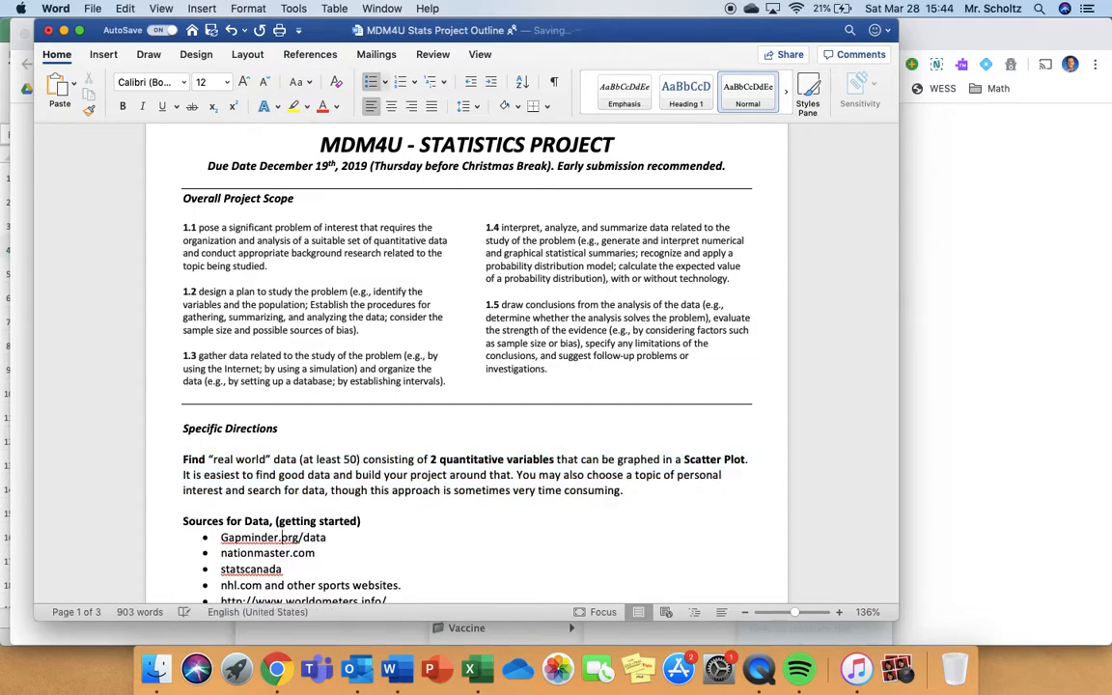
# Examine the Specific Directions for the data size and variable requirements, and the list of suggested data sources
pyautogui.click(235, 475)
pyautogui.moveTo(181, 458); pyautogui.dragTo(654, 494)
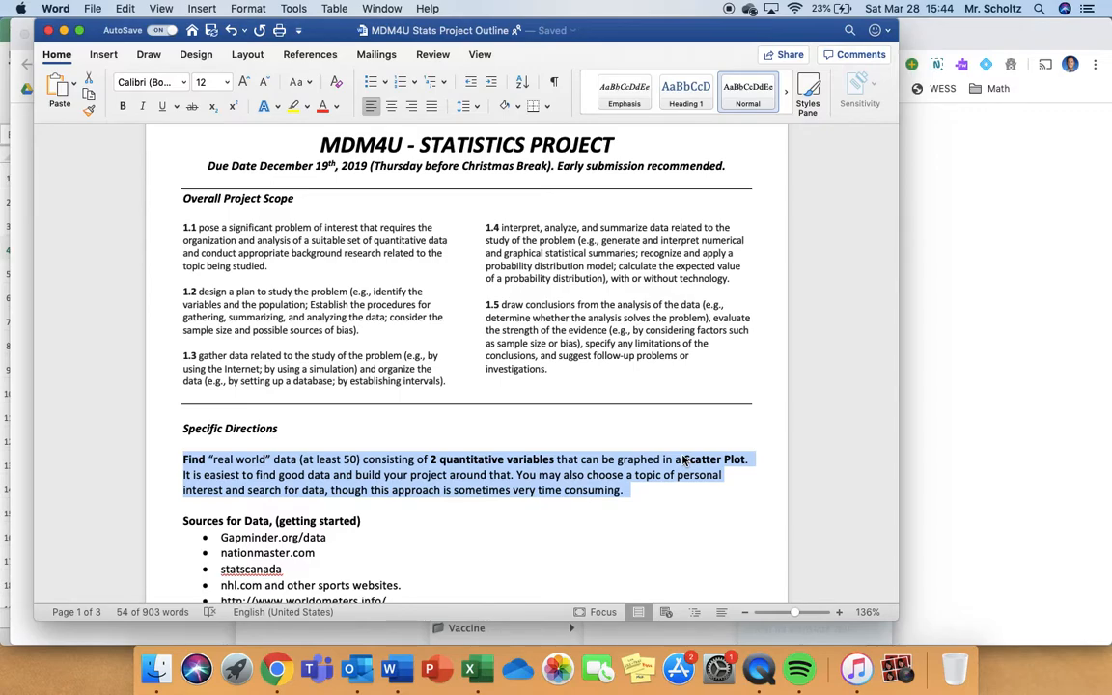
pyautogui.click(268, 459)
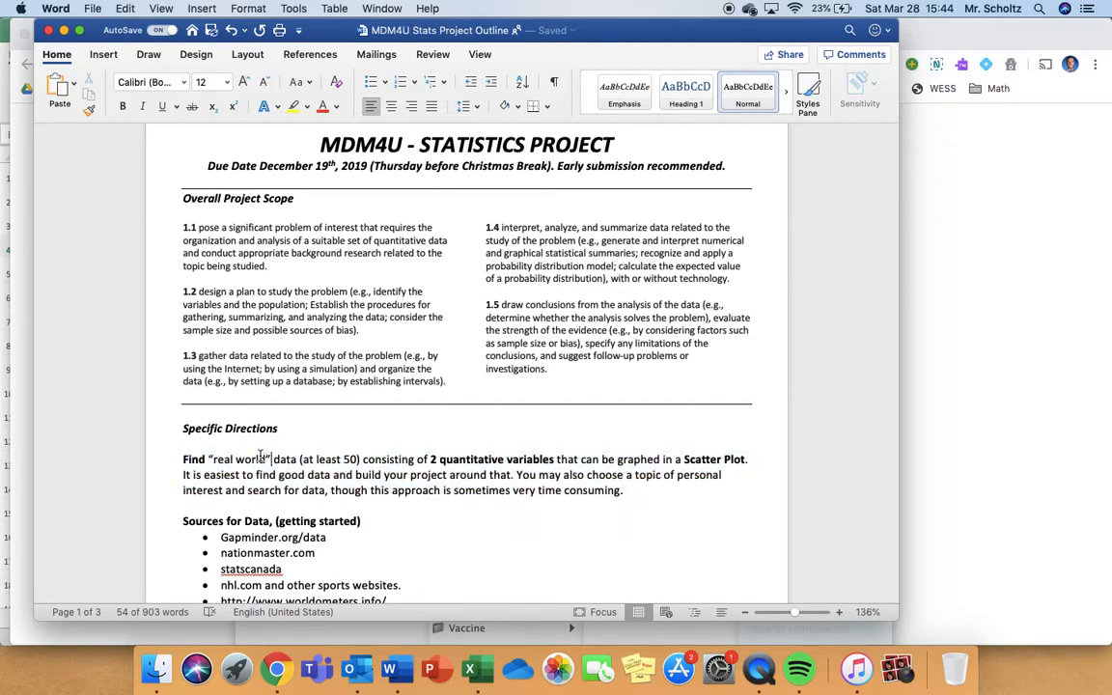
pyautogui.moveTo(213, 459); pyautogui.dragTo(363, 459)
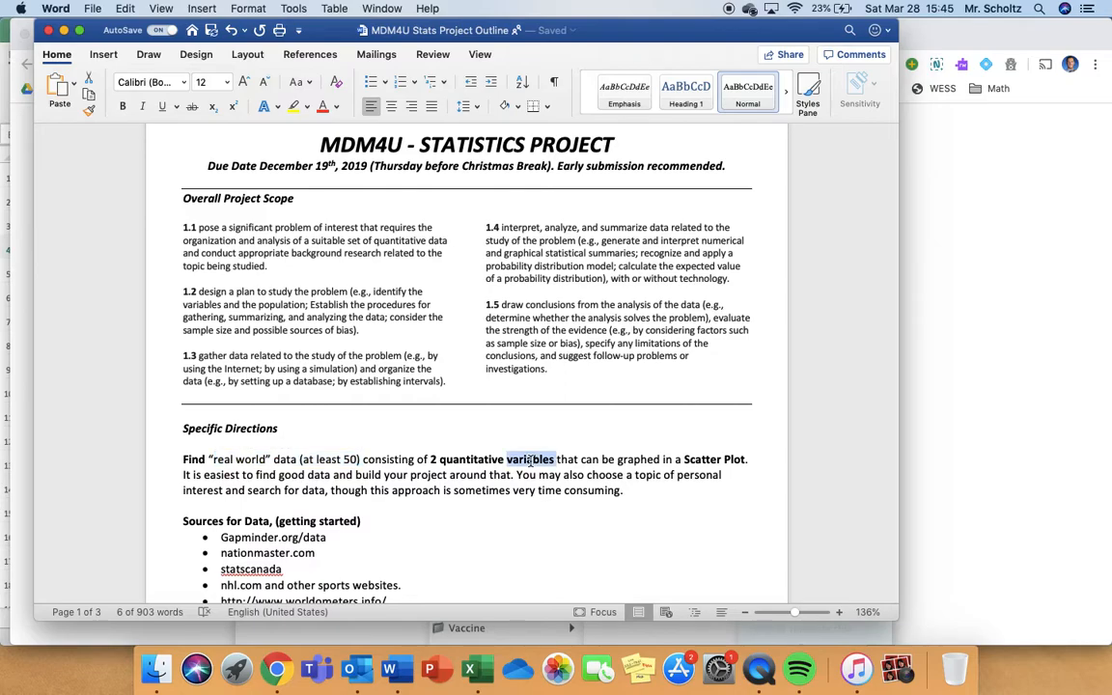
pyautogui.tripleClick(531, 461)
pyautogui.moveTo(556, 461); pyautogui.dragTo(439, 462)
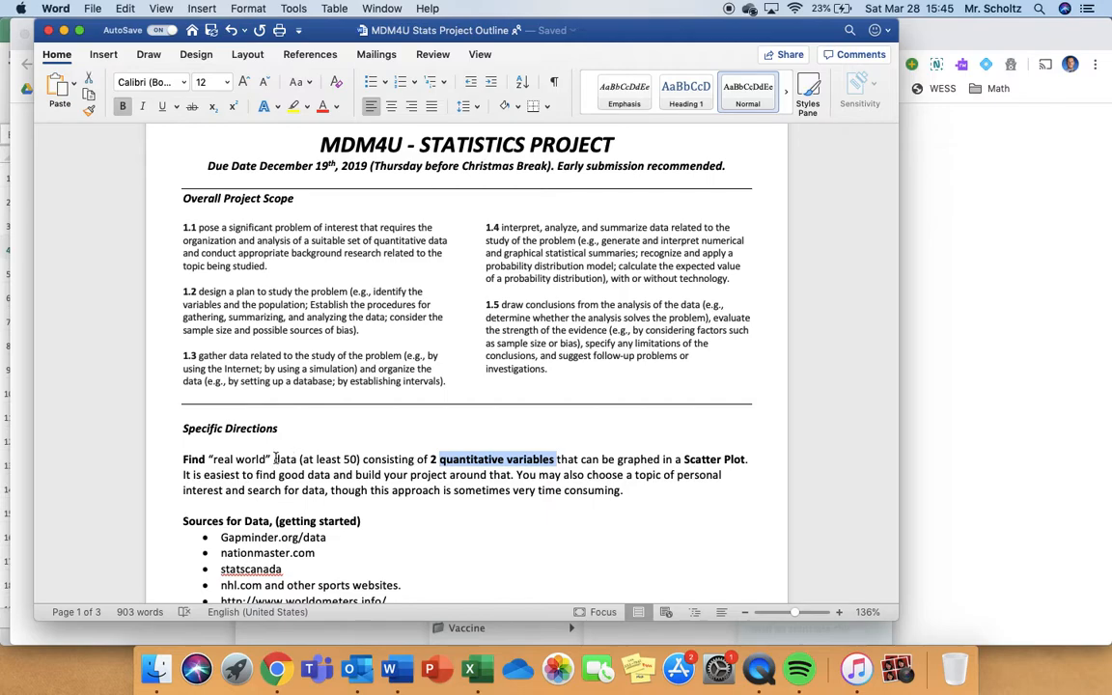
pyautogui.moveTo(275, 460); pyautogui.dragTo(359, 461)
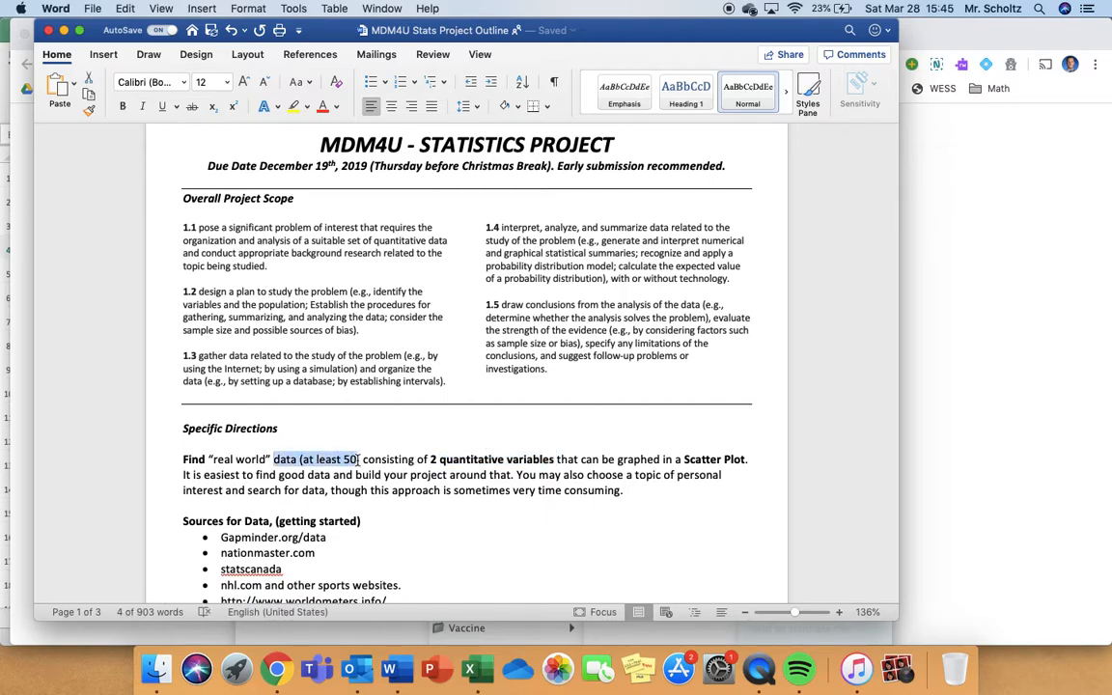
pyautogui.moveTo(220, 537); pyautogui.dragTo(287, 562)
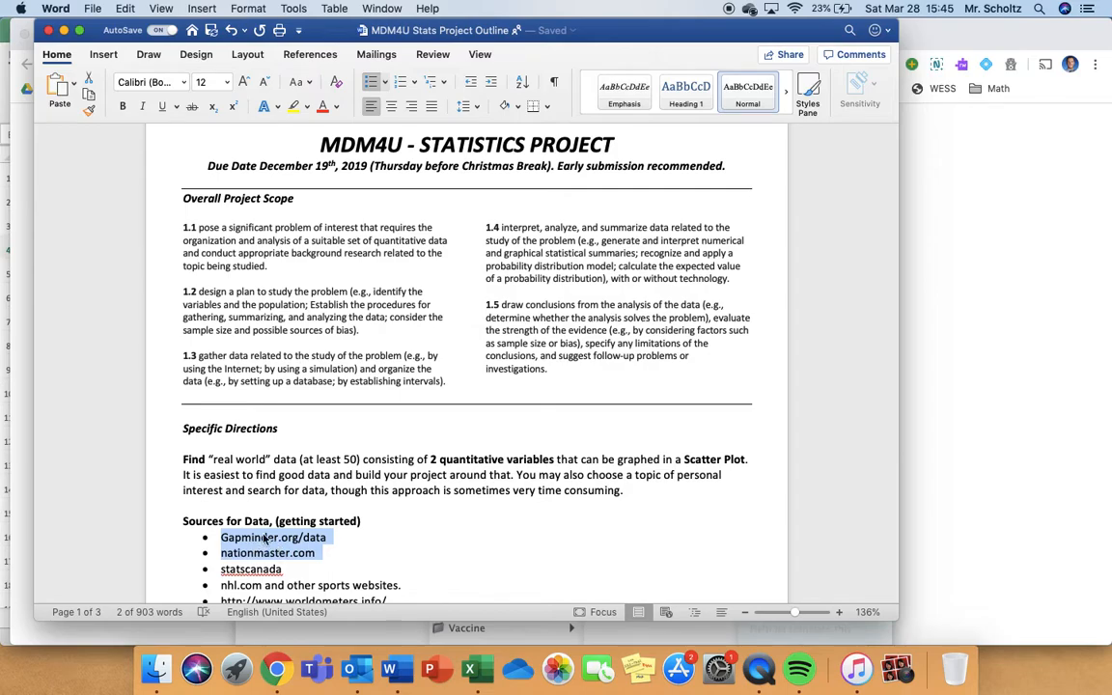
pyautogui.scroll(-3, 287, 560)
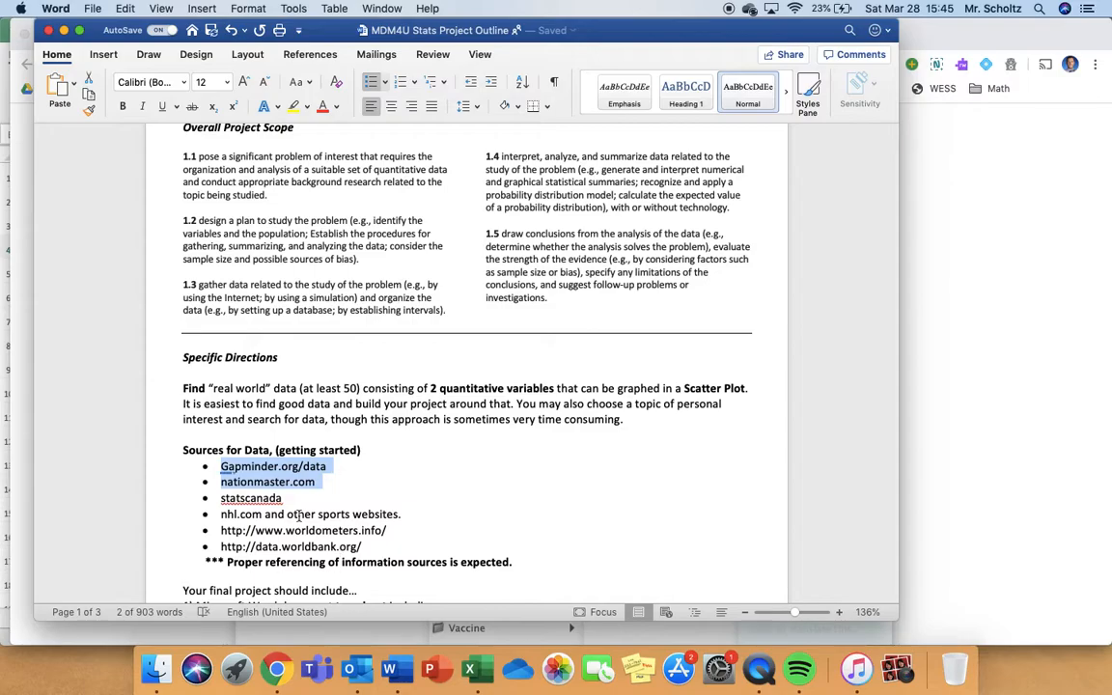
# Switch to Chrome and look over the sector categories on the NationMaster home page
pyautogui.hotkey('ctrl', 'Up')
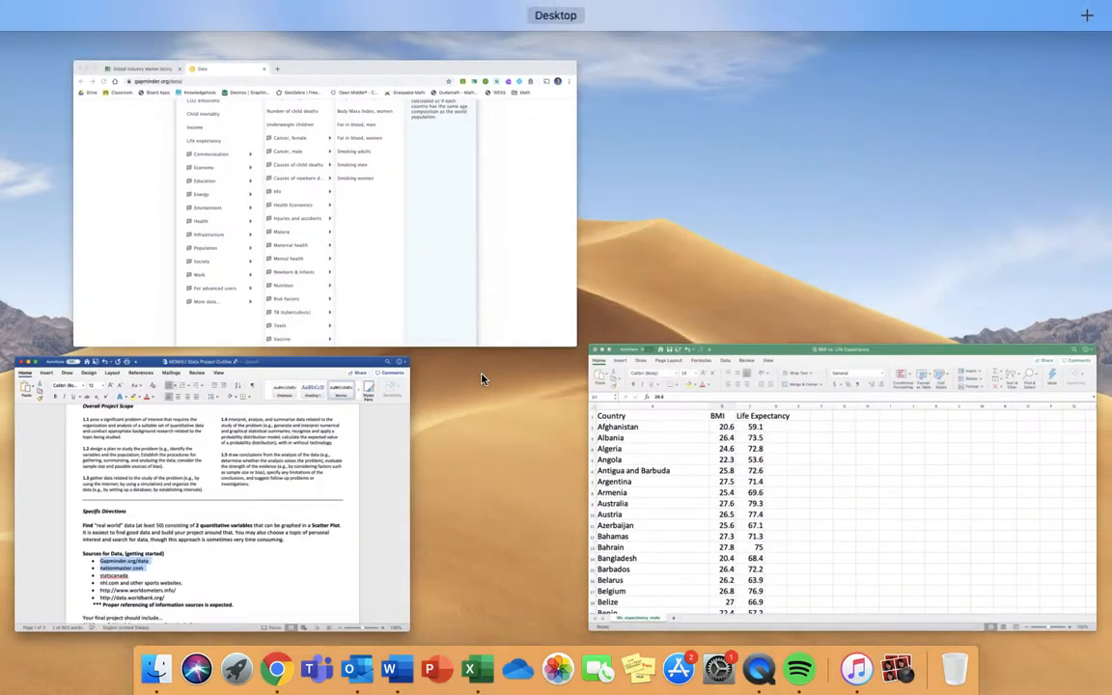
pyautogui.click(482, 275)
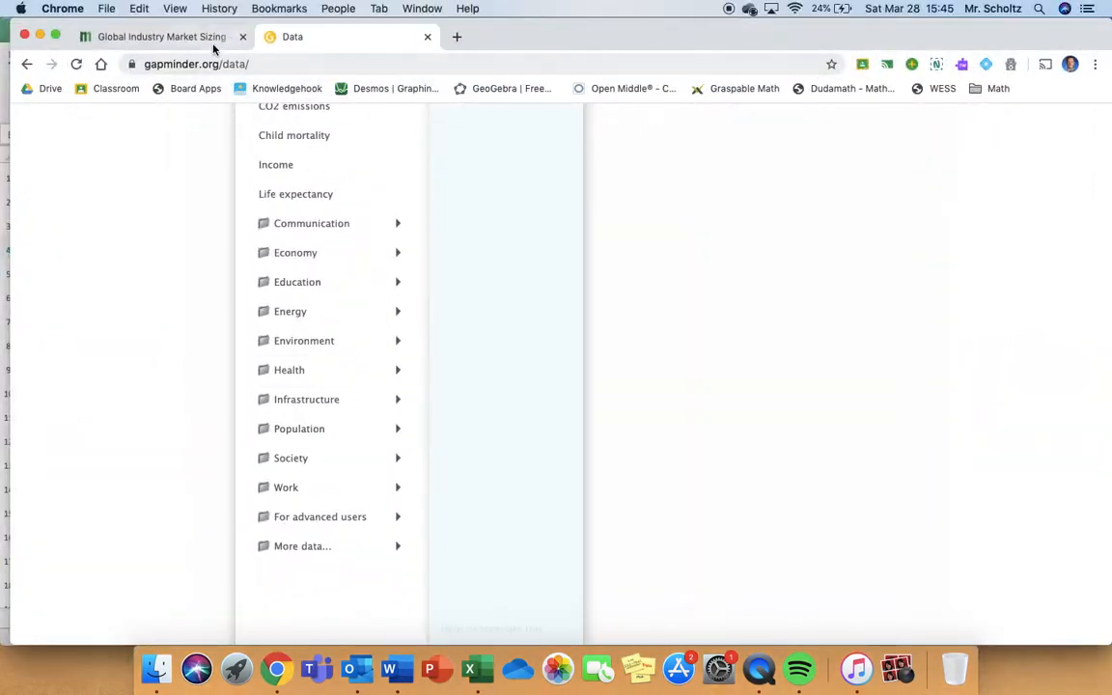
pyautogui.click(213, 41)
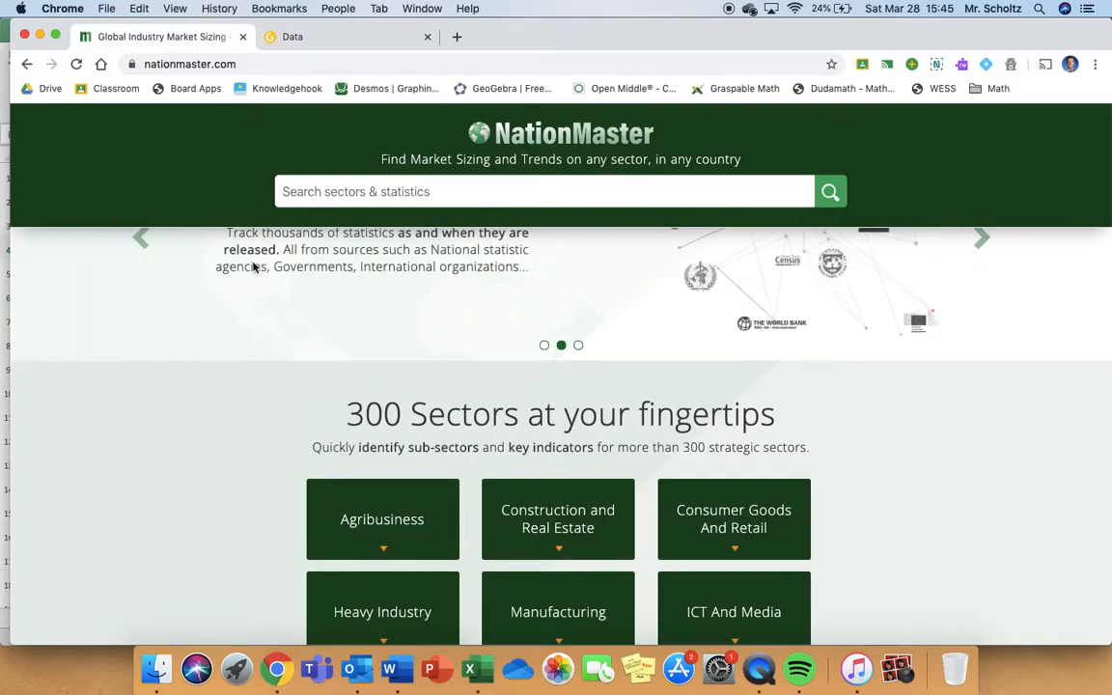
pyautogui.scroll(3, 291, 322)
pyautogui.scroll(-2, 265, 299)
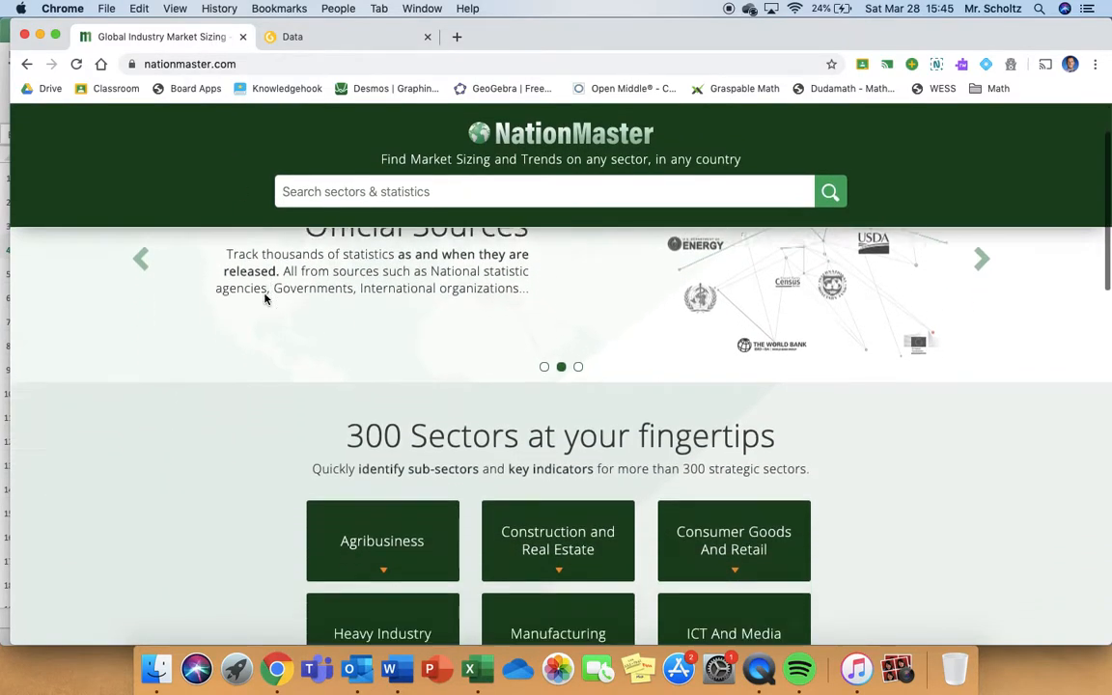
pyautogui.scroll(-3, 395, 530)
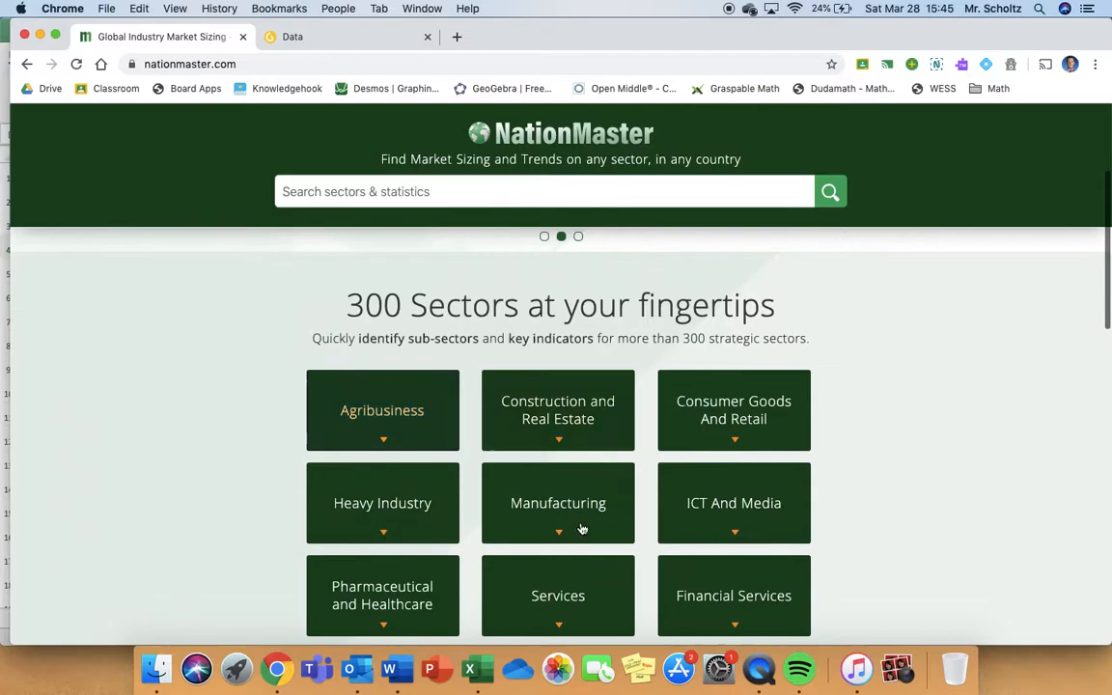
pyautogui.scroll(-2, 654, 396)
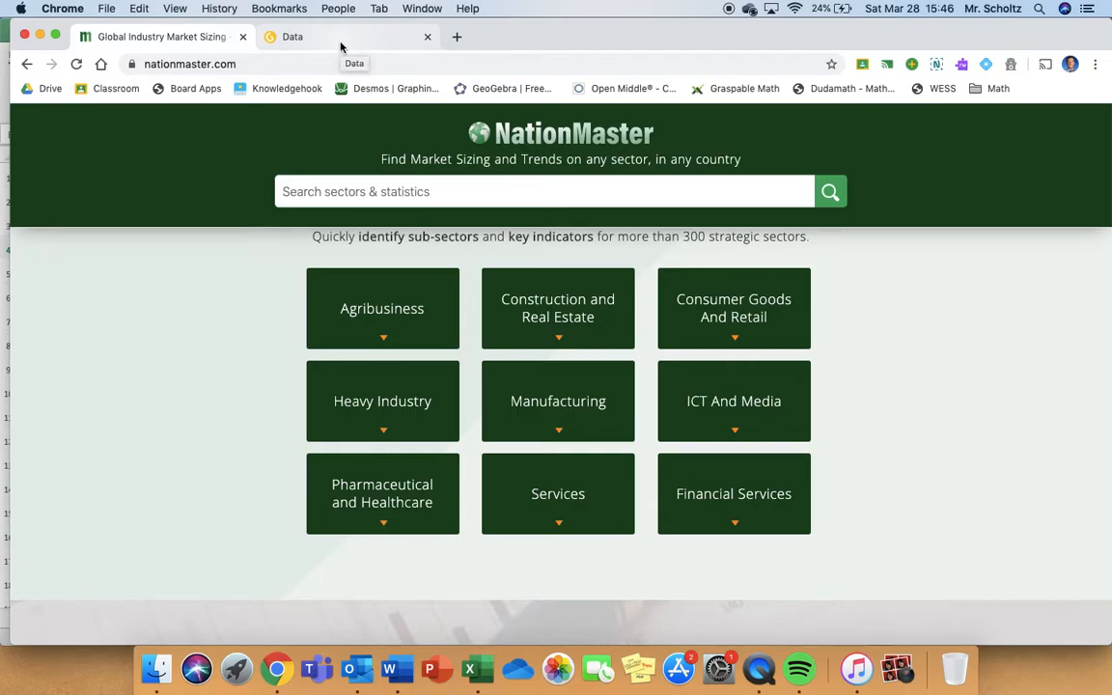
# Open the Footwear sector under Consumer Goods And Retail and examine how many countries its production data compares
pyautogui.click(748, 320)
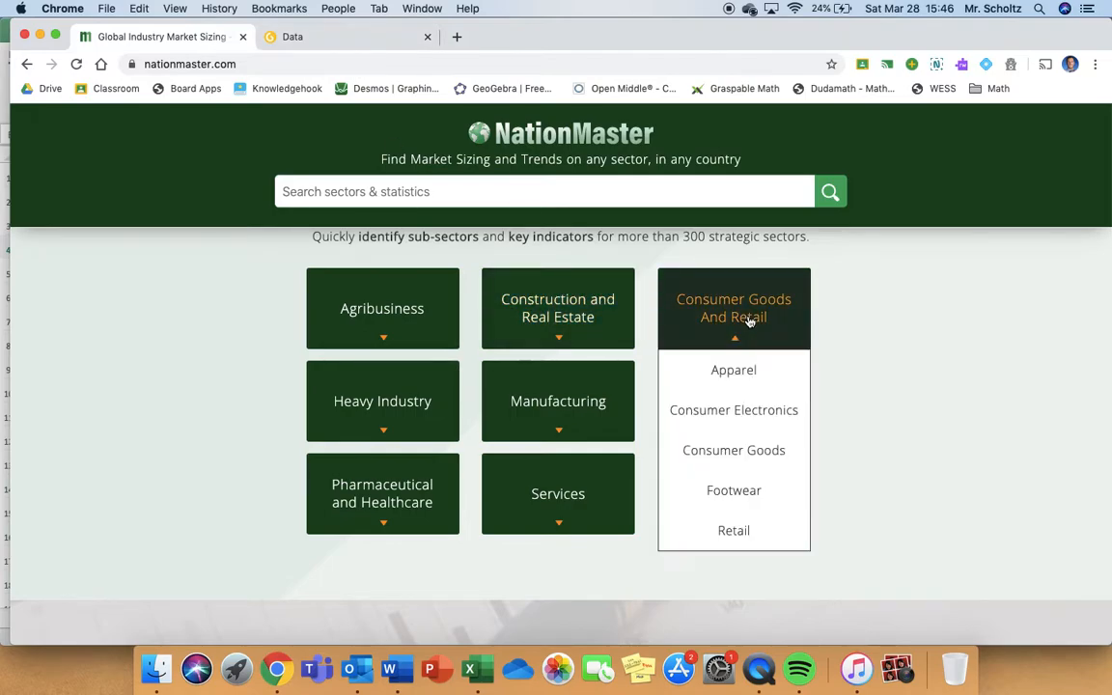
pyautogui.click(733, 489)
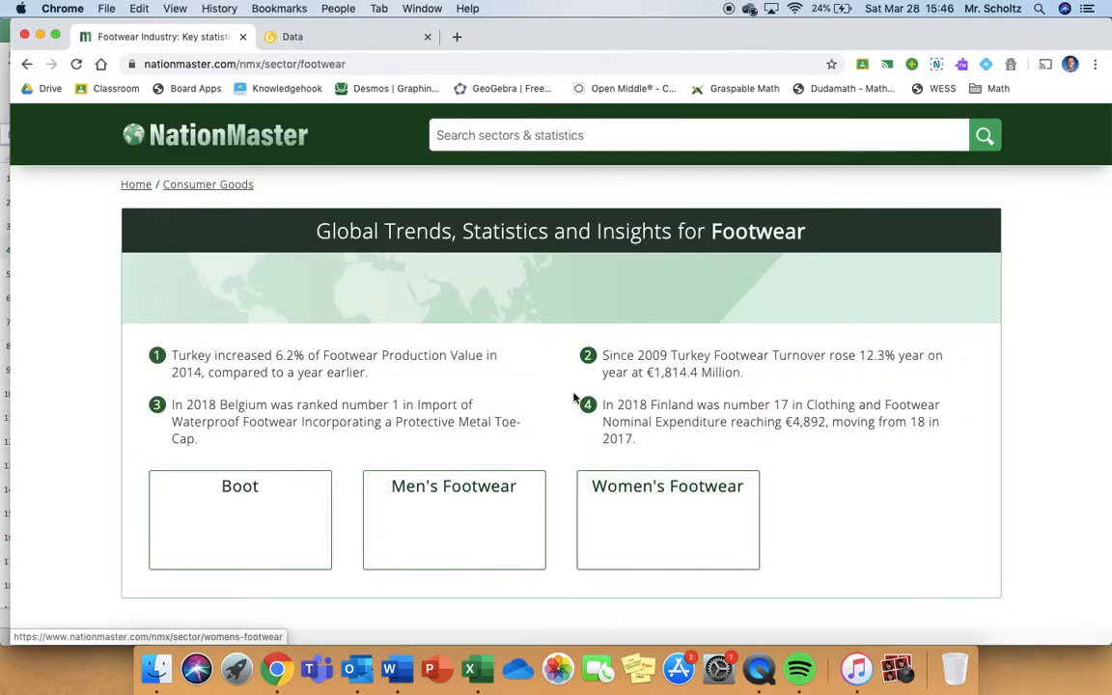
pyautogui.scroll(-3, 574, 397)
pyautogui.scroll(-2, 574, 398)
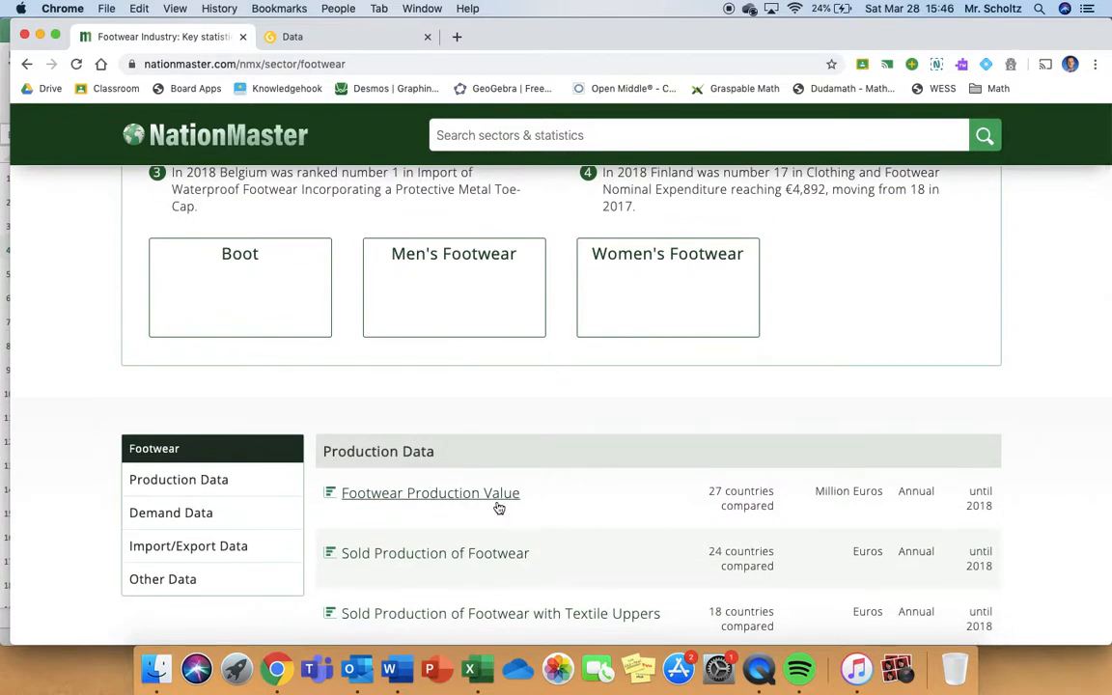
pyautogui.scroll(-3, 473, 505)
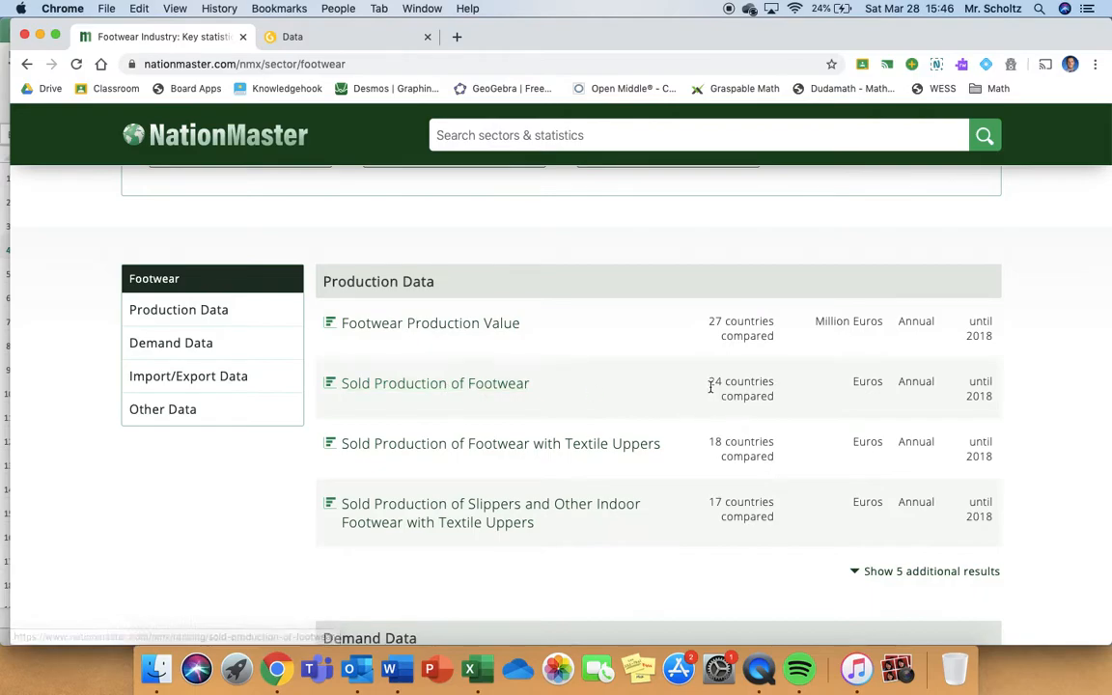
pyautogui.moveTo(704, 384); pyautogui.dragTo(778, 407)
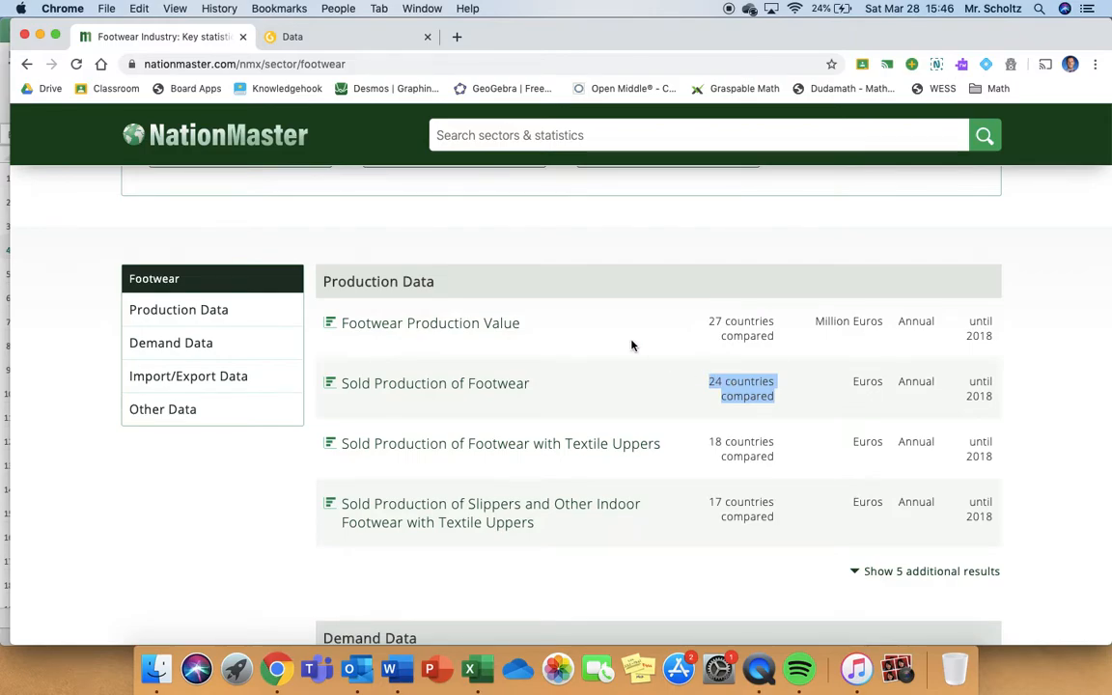
# Search NationMaster for GDP and examine the Contribution to GDP of Construction result
pyautogui.scroll(5, 632, 345)
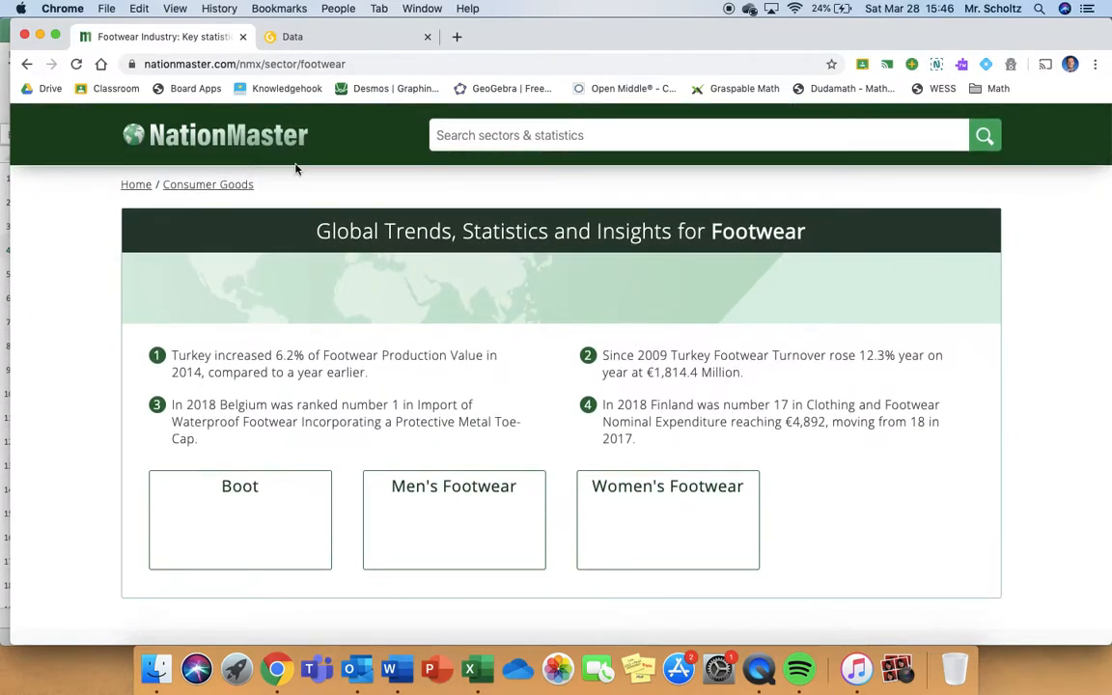
pyautogui.click(468, 129)
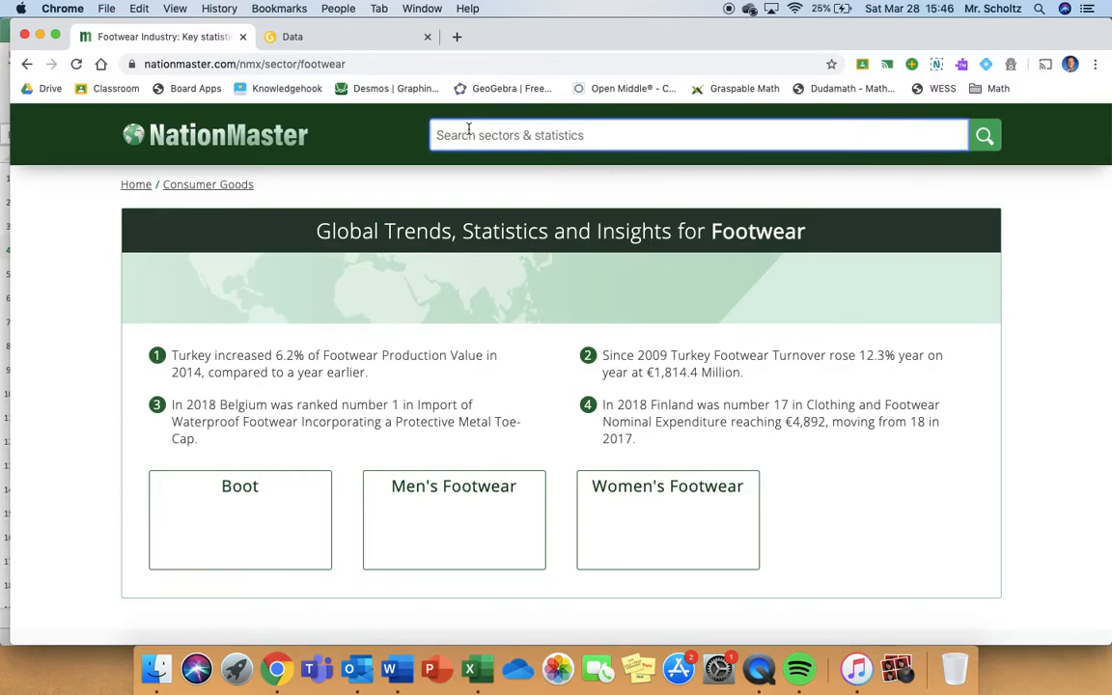
pyautogui.write('GDP')
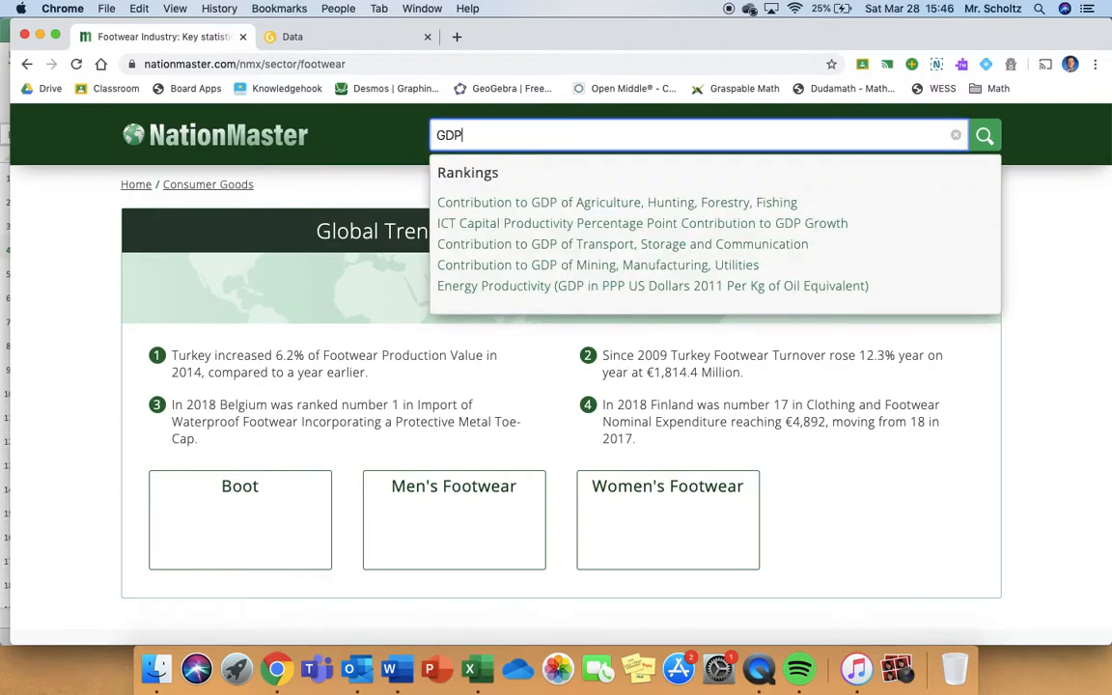
pyautogui.press('Return')
pyautogui.scroll(-1, 434, 348)
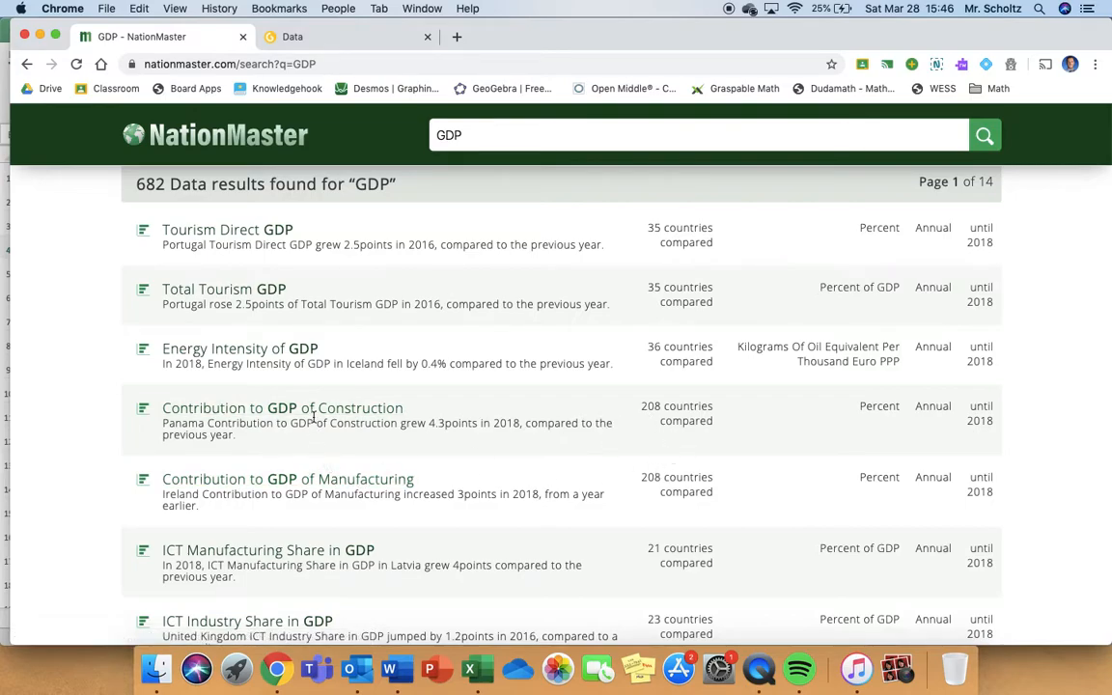
pyautogui.moveTo(228, 432); pyautogui.dragTo(162, 432)
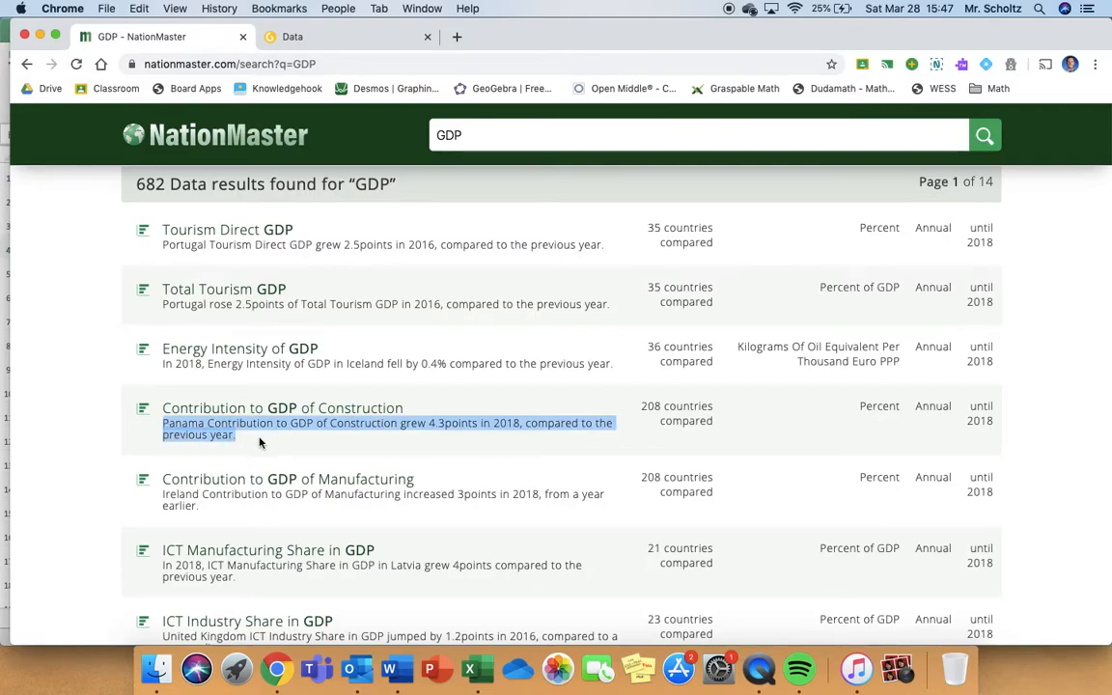
# Switch to the Gapminder data page and view the introduction above its indicator list
pyautogui.click(337, 38)
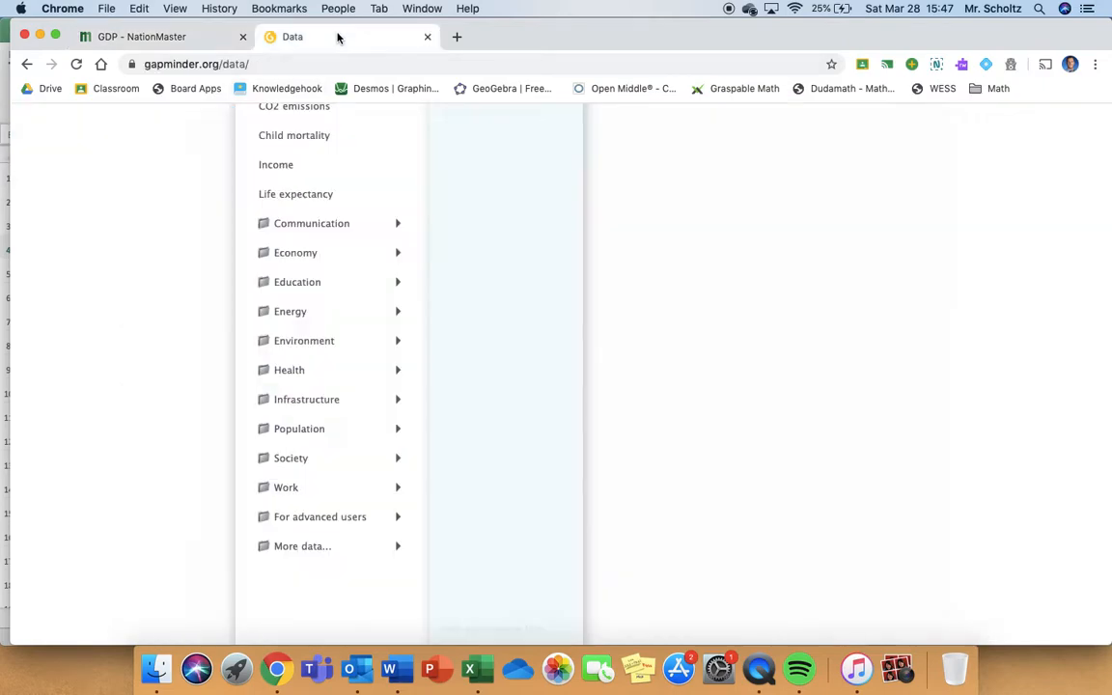
pyautogui.scroll(10, 169, 218)
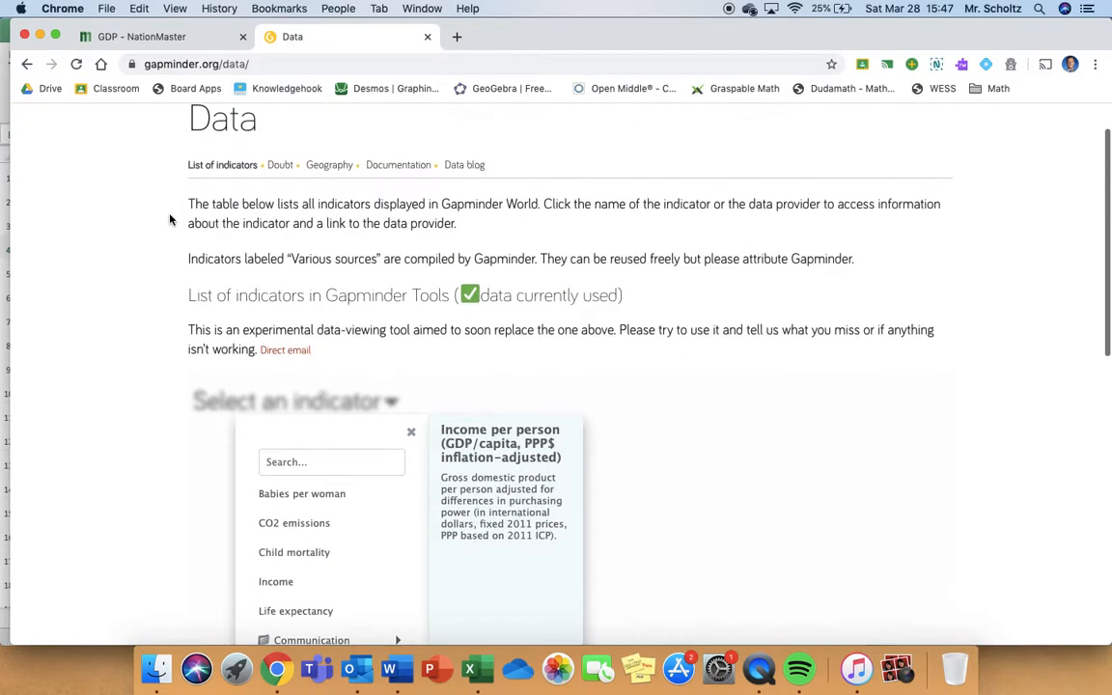
# Switch to the BMI vs. Life Expectancy workbook in Excel and examine its BMI and Life Expectancy column headings
pyautogui.hotkey('ctrl', 'Up')
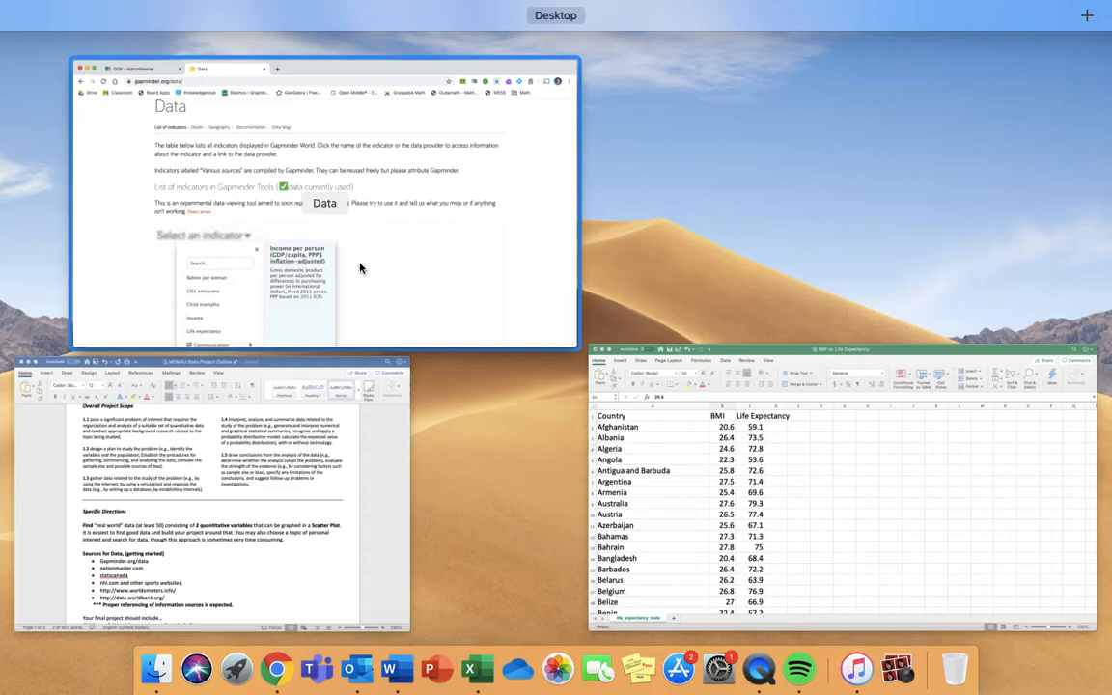
pyautogui.click(716, 439)
pyautogui.click(299, 175)
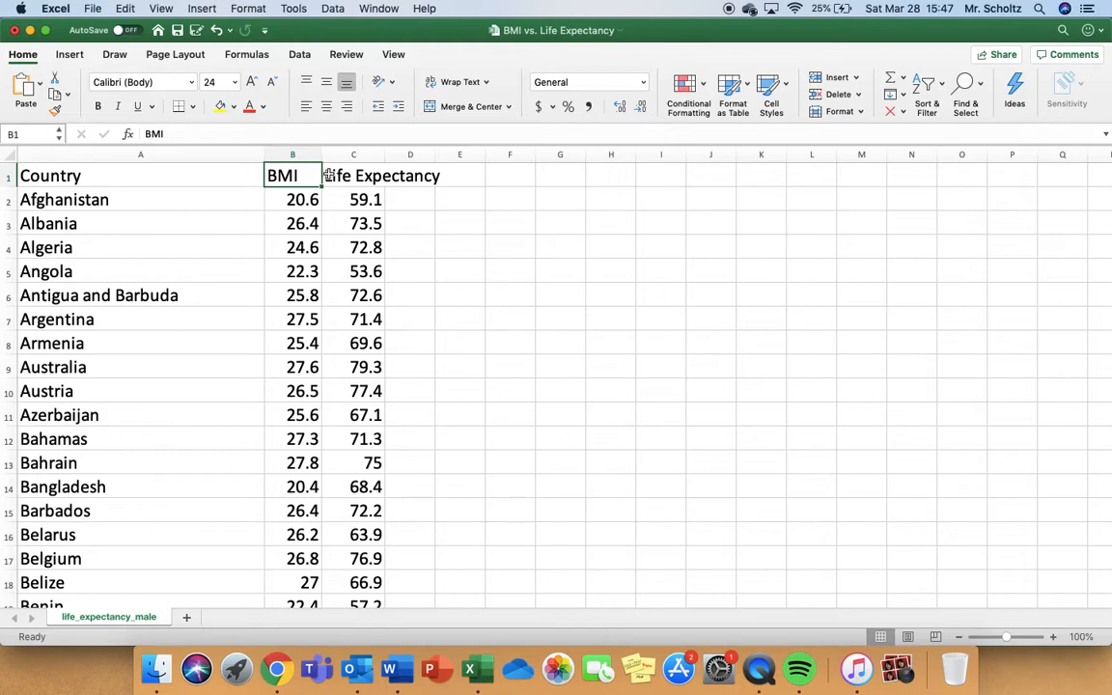
pyautogui.click(328, 175)
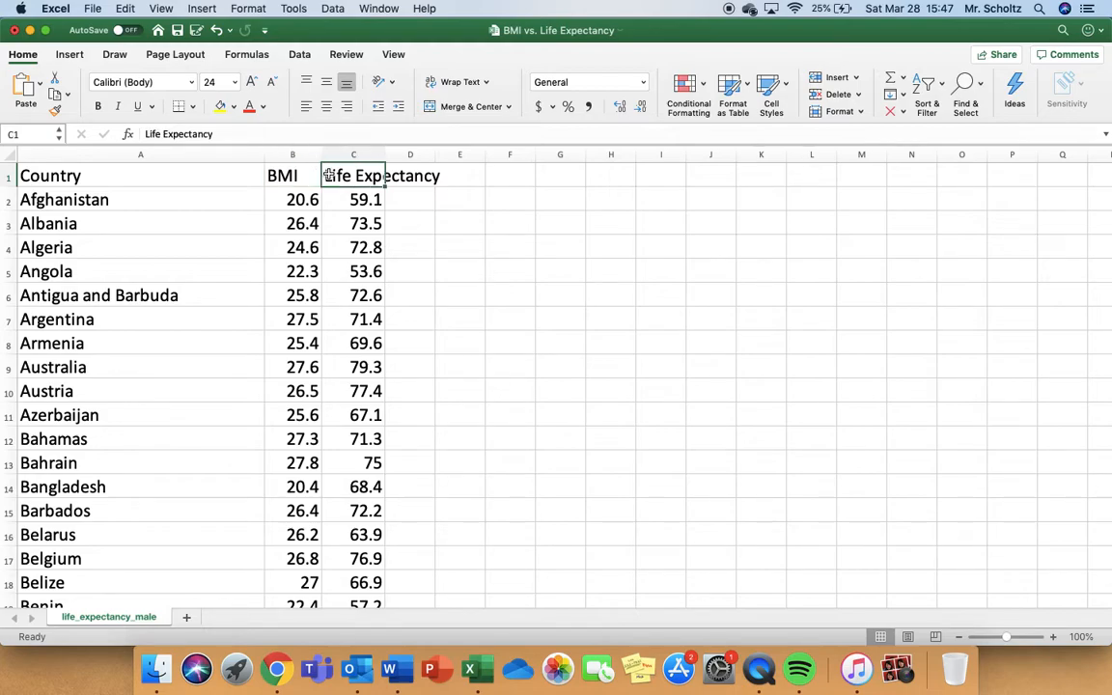
pyautogui.press('Left')
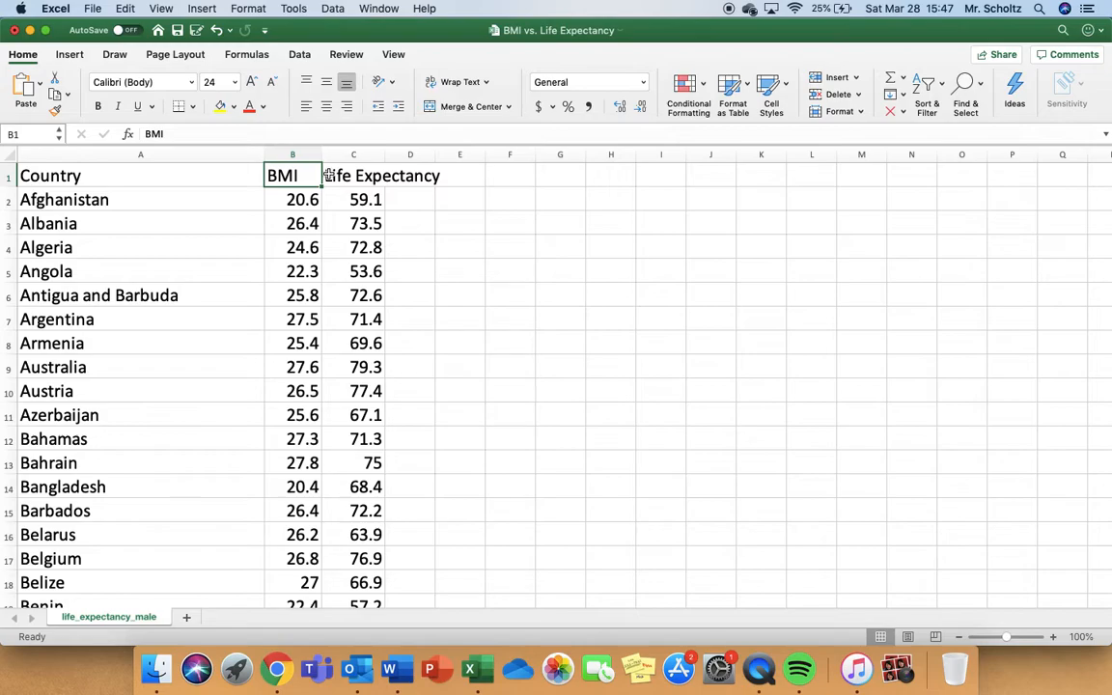
pyautogui.press('Right')
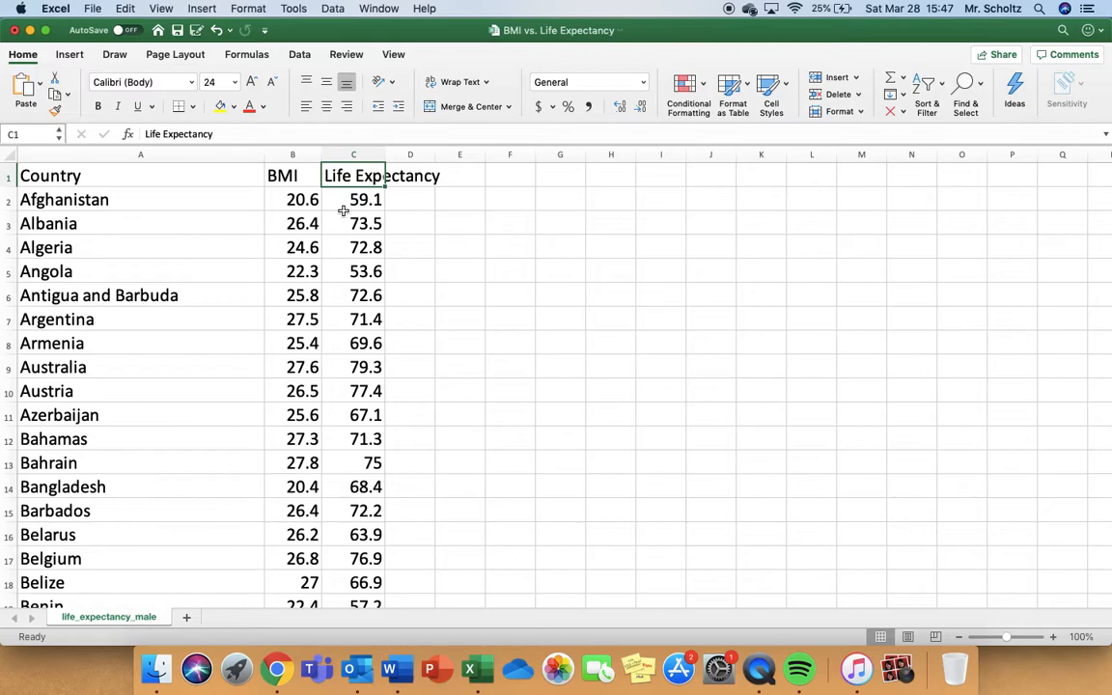
# Switch to the Gapminder page in Chrome, reload its Data section and bring up the indicator list with its categories
pyautogui.hotkey('ctrl', 'Up')
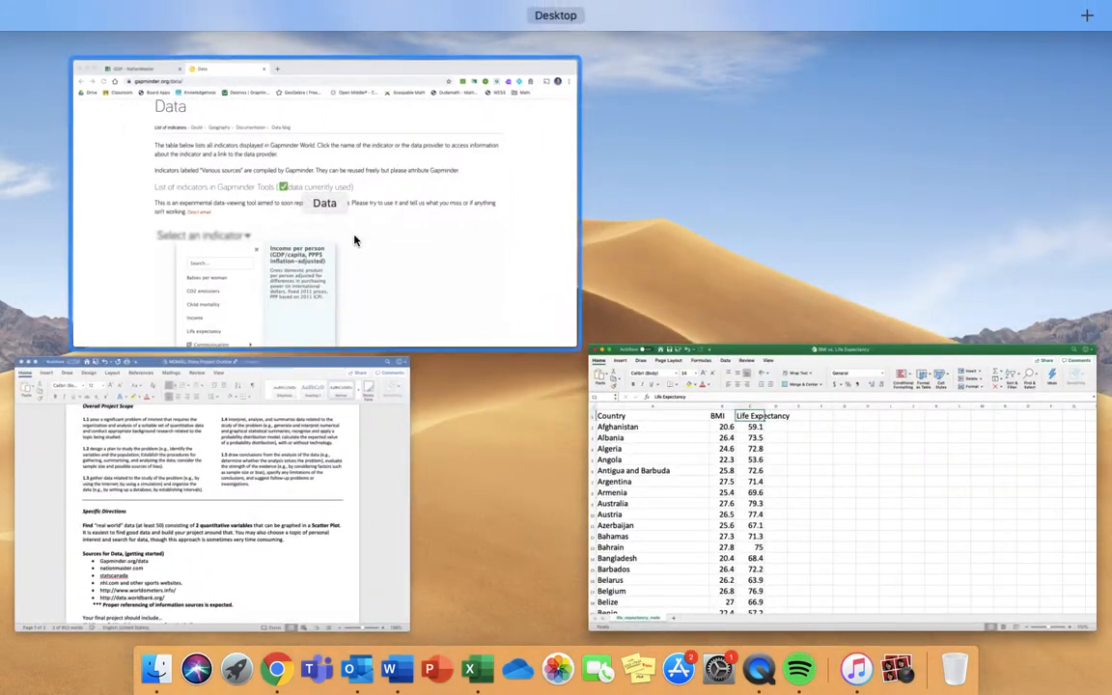
pyautogui.click(354, 240)
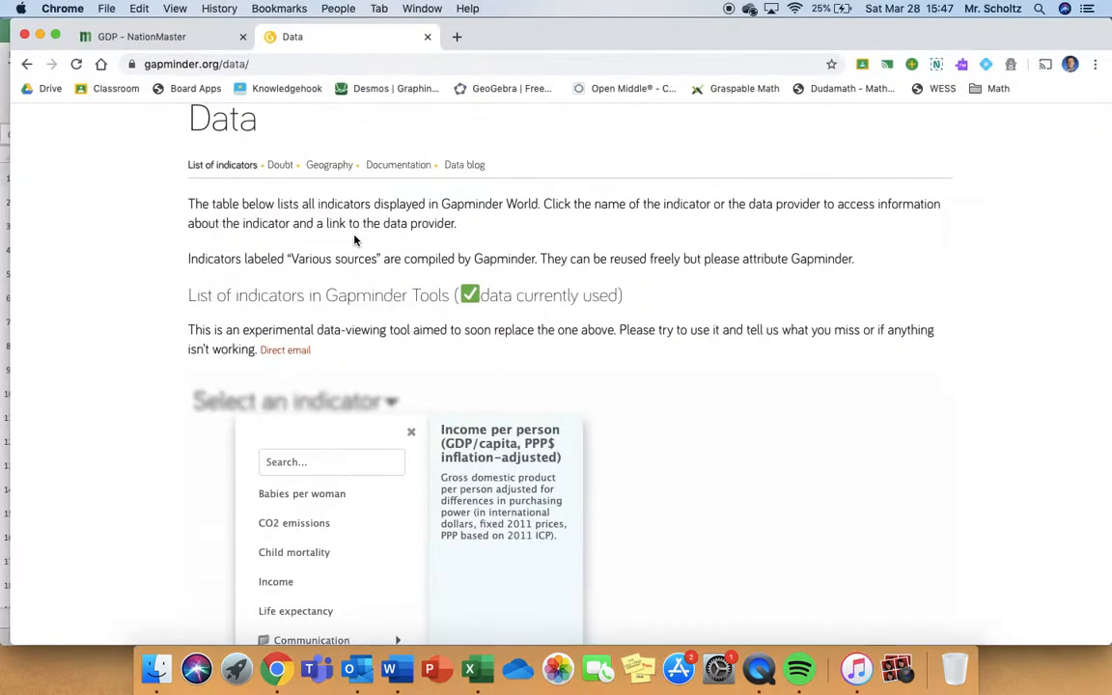
pyautogui.scroll(2, 311, 228)
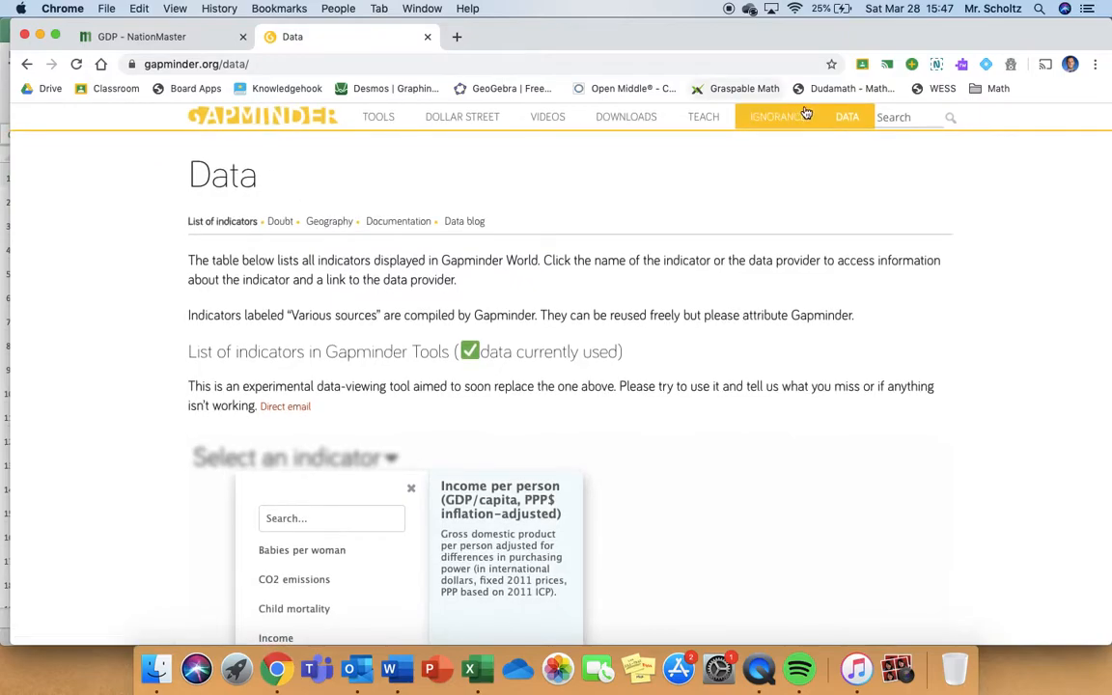
pyautogui.click(842, 117)
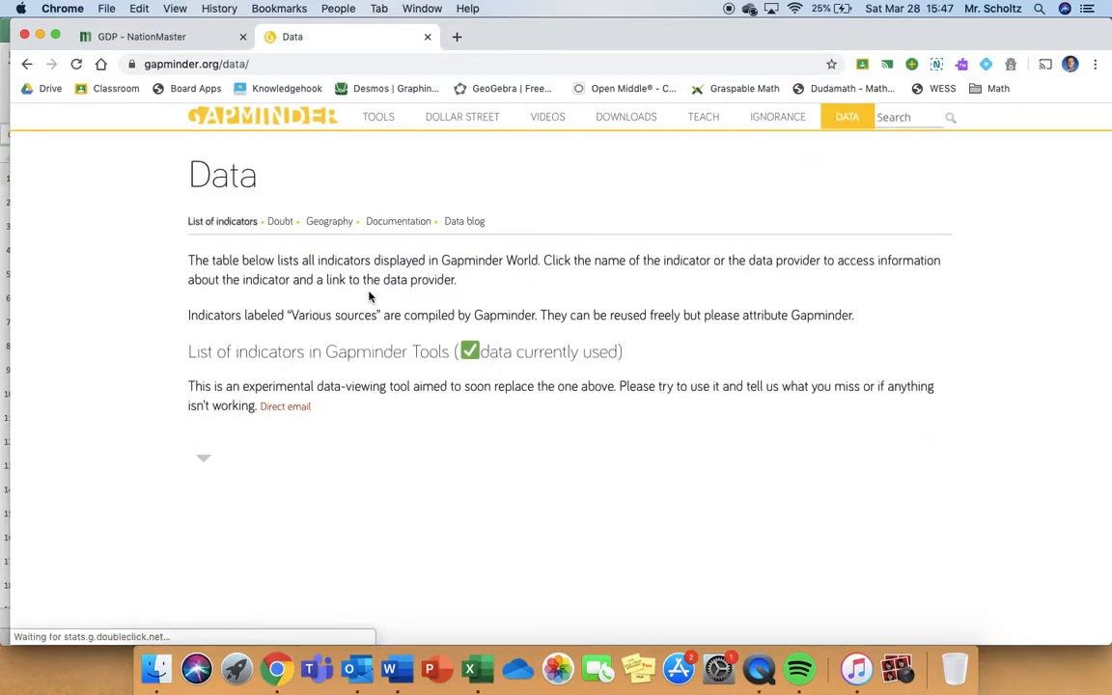
pyautogui.click(201, 457)
pyautogui.scroll(-5, 204, 344)
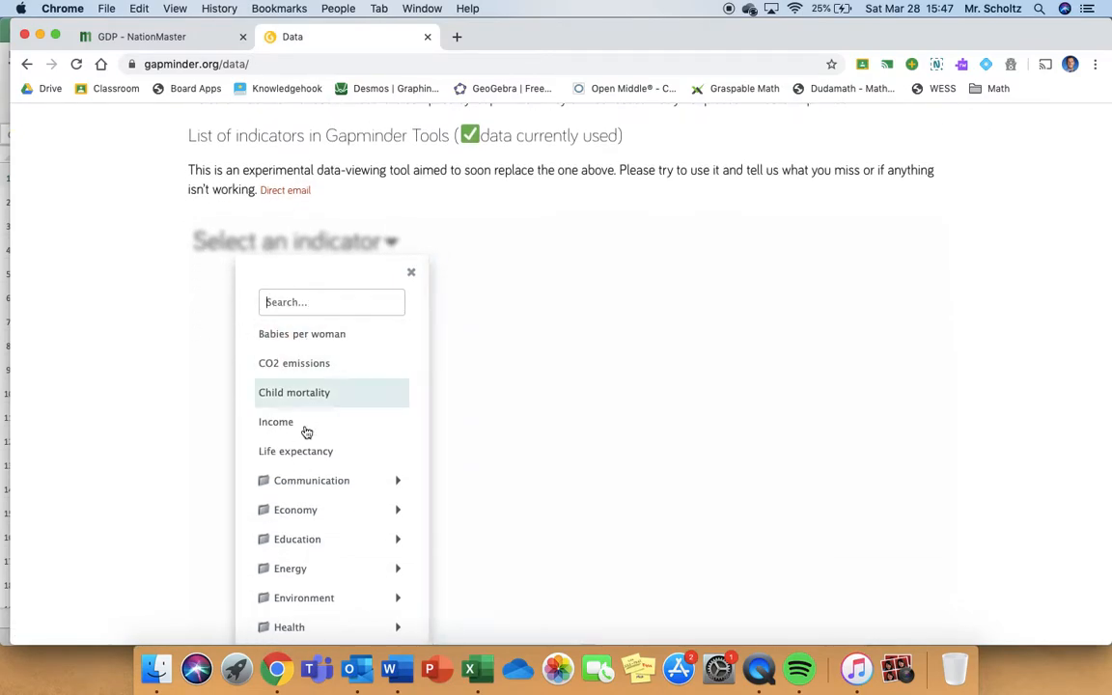
pyautogui.scroll(-5, 307, 444)
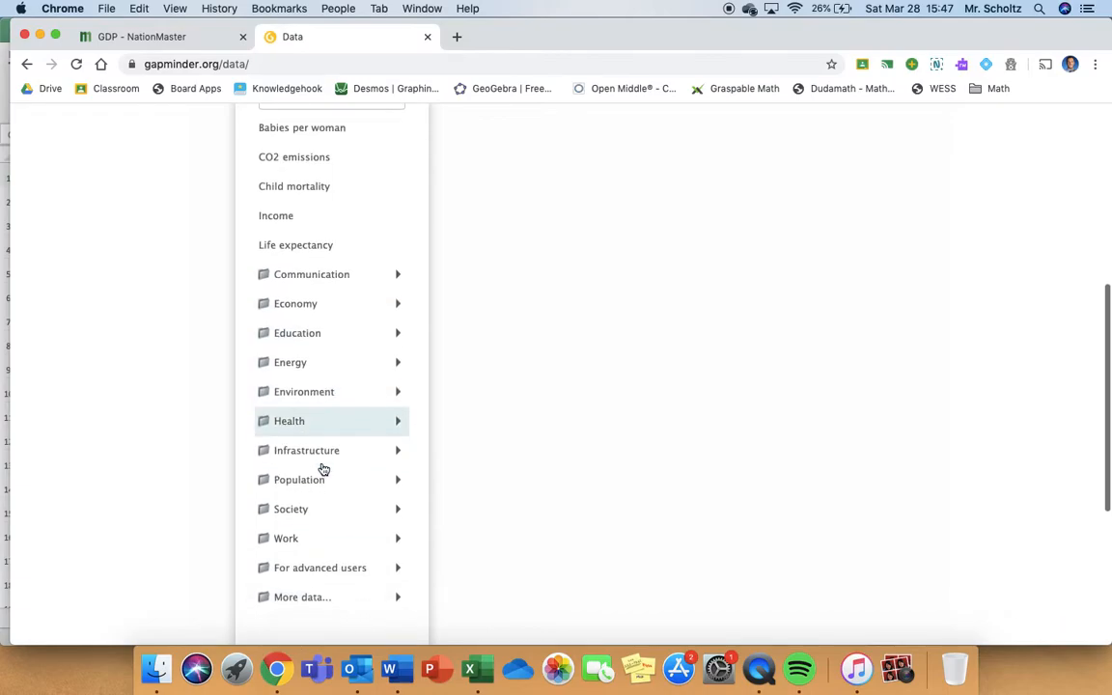
pyautogui.scroll(-2, 323, 469)
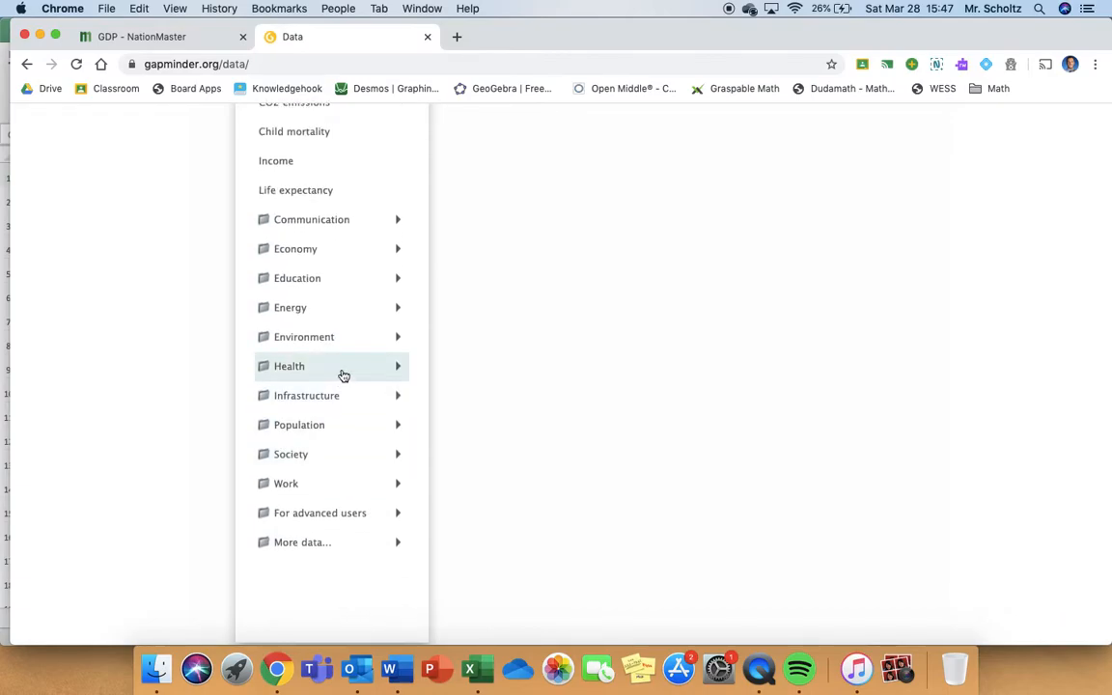
# Browse the Health category's indicators, including Life expectancy, male, and look into the More data category
pyautogui.click(393, 379)
pyautogui.scroll(3, 499, 246)
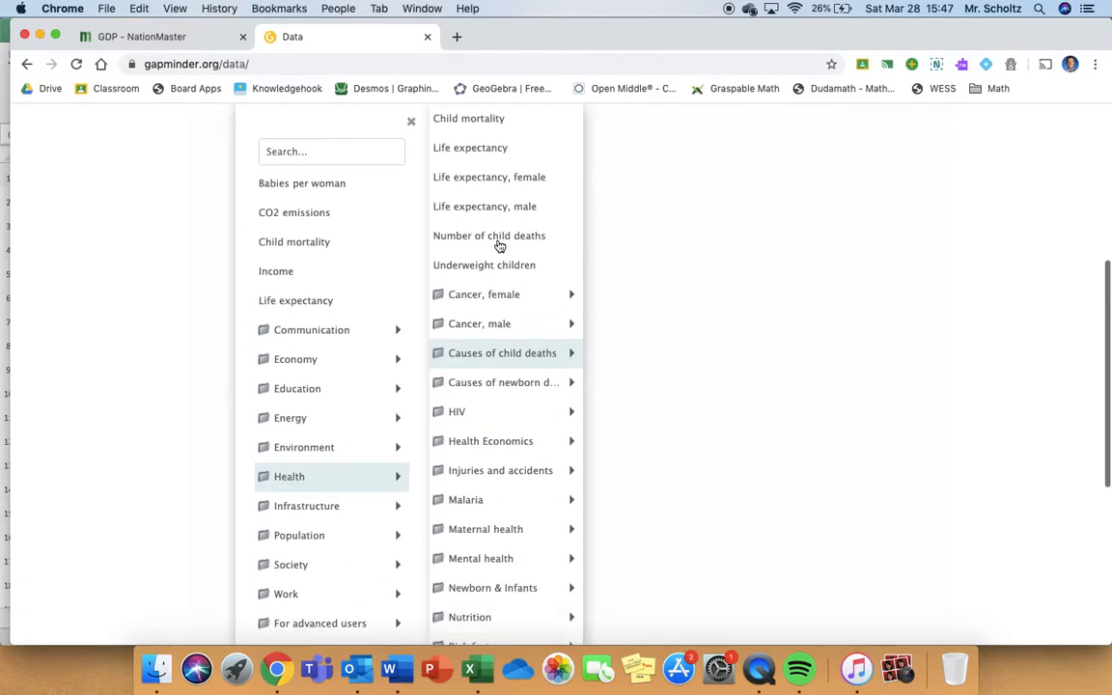
pyautogui.scroll(1, 499, 246)
pyautogui.moveTo(501, 224)
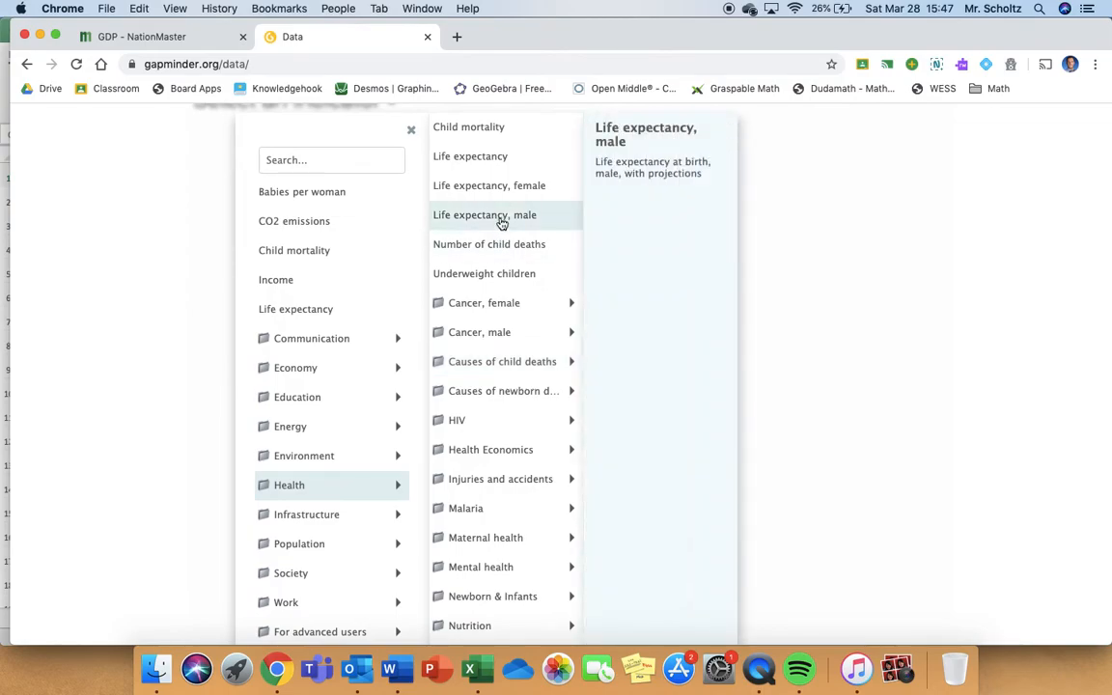
pyautogui.scroll(-1, 365, 478)
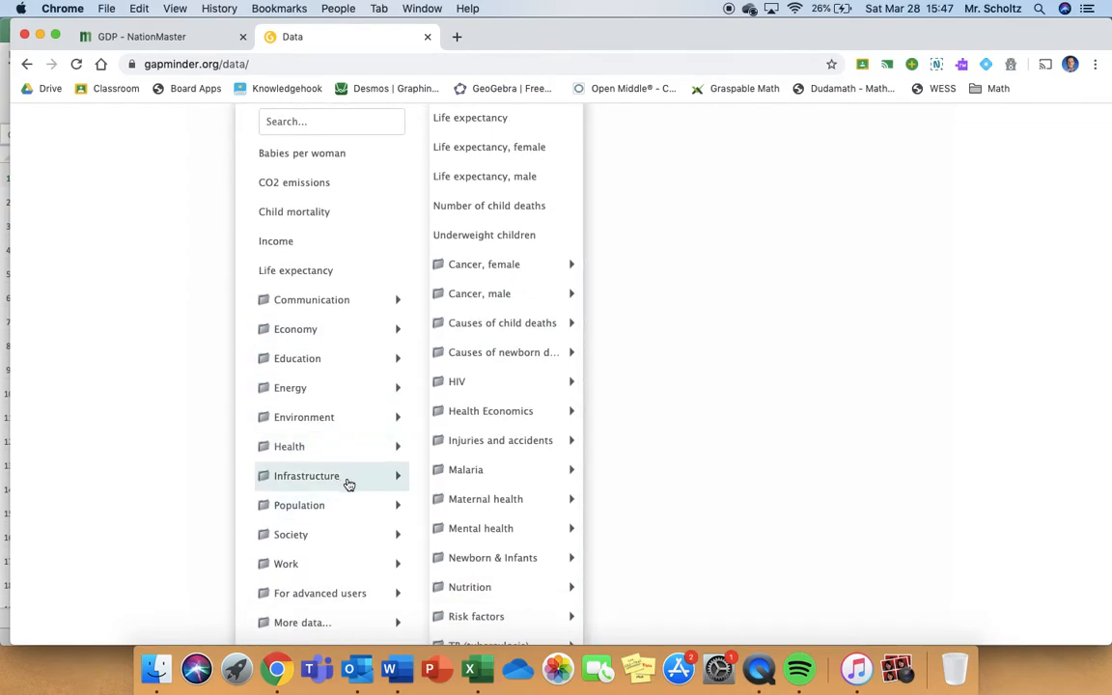
pyautogui.scroll(-2, 352, 596)
pyautogui.click(360, 563)
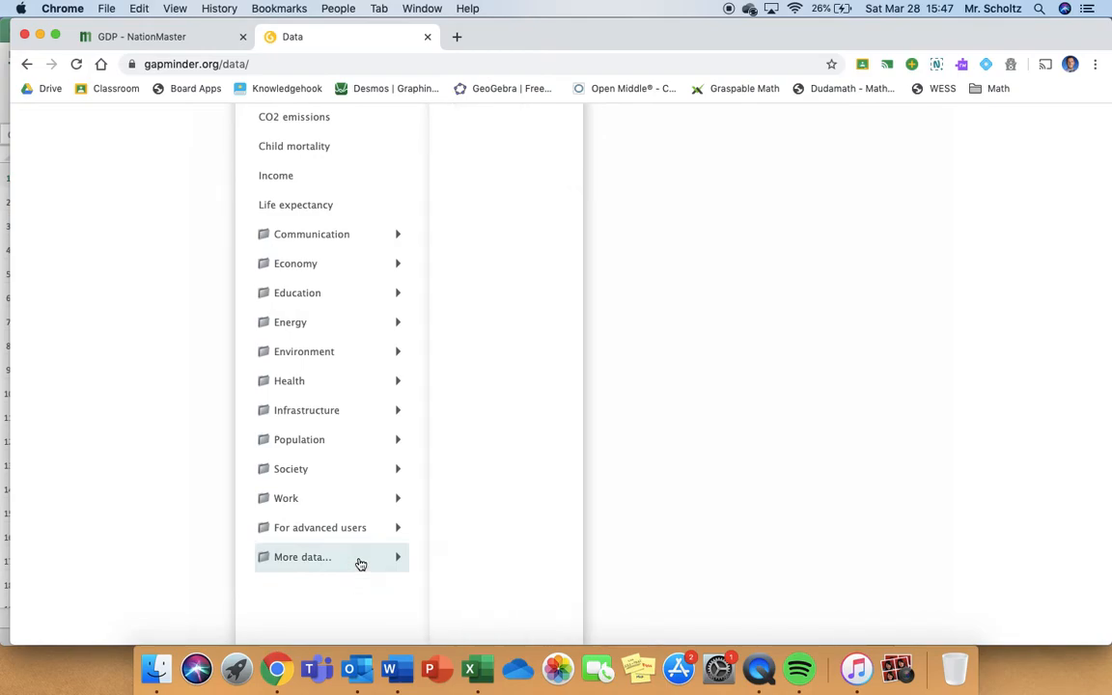
pyautogui.scroll(3, 370, 512)
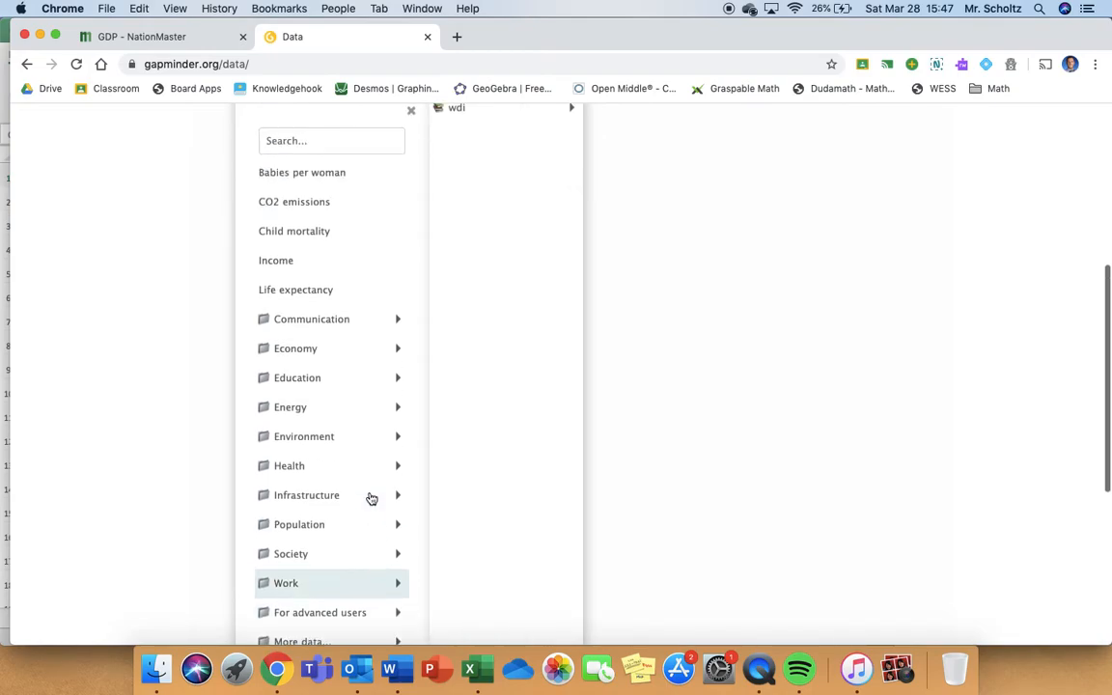
# Search the indicators for BMI and open the Body Mass Index, men data table
pyautogui.click(322, 166)
pyautogui.write('BMI')
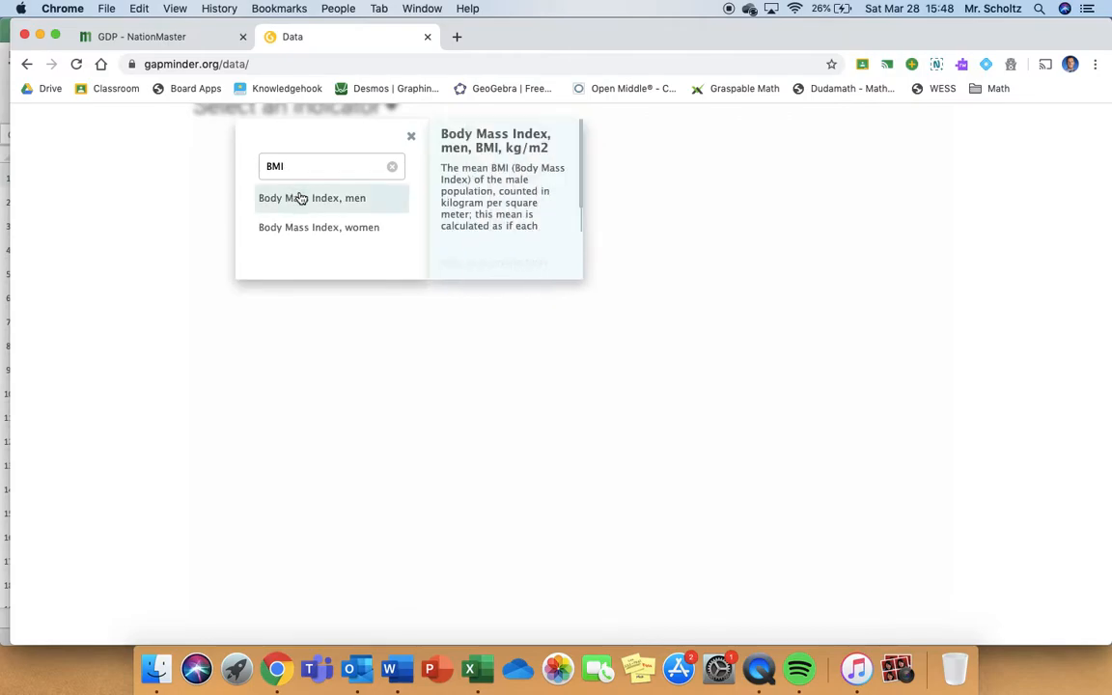
pyautogui.click(354, 206)
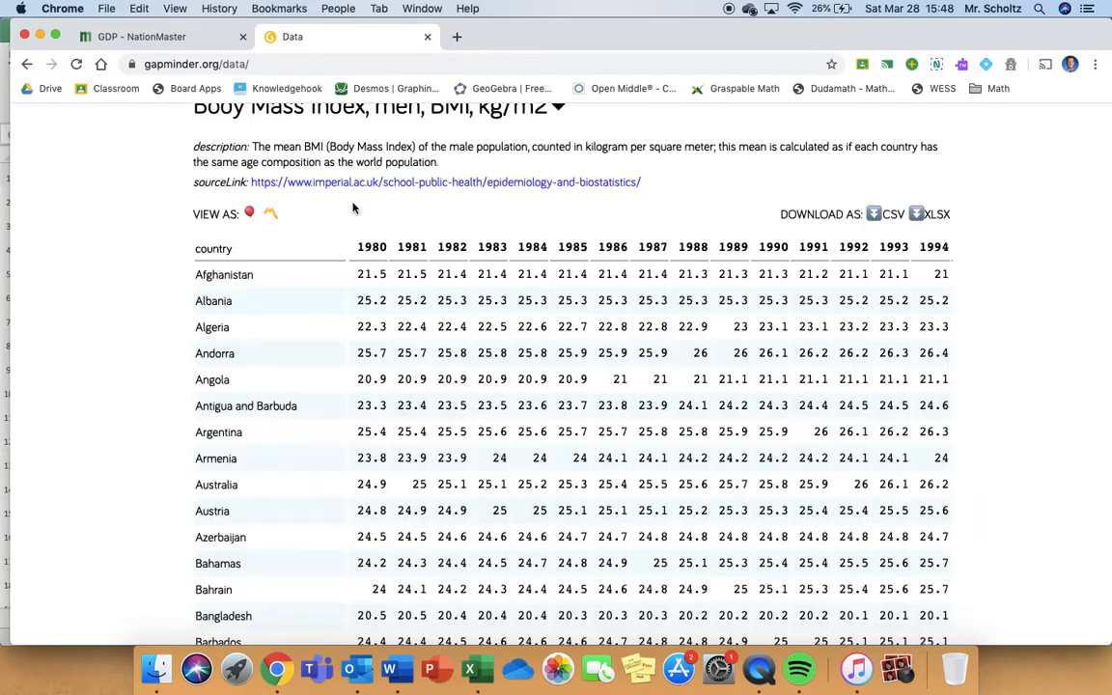
# Review the countries and years through 2008 in the men's Body Mass Index table and download it as XLSX
pyautogui.scroll(-5, 275, 386)
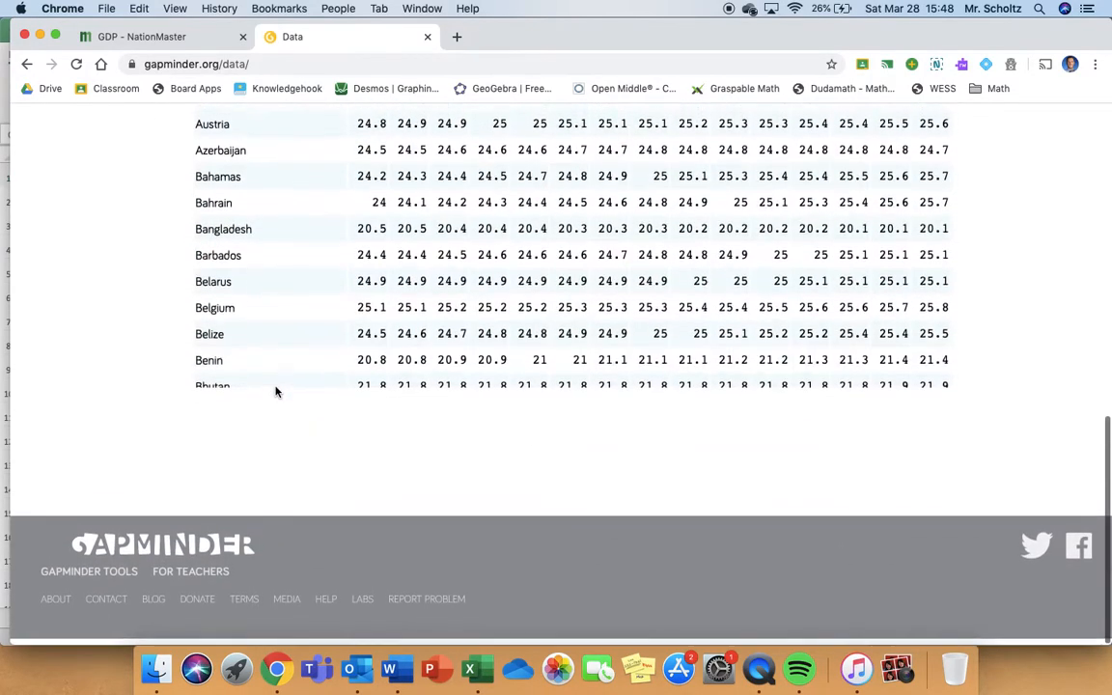
pyautogui.scroll(3, 275, 328)
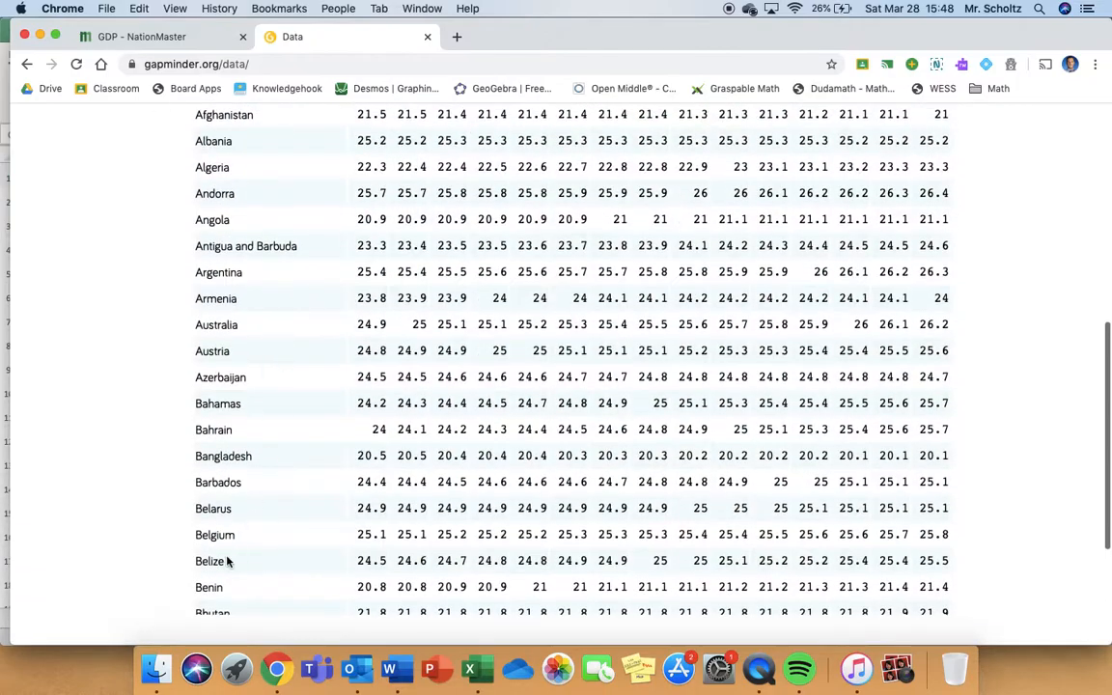
pyautogui.scroll(5, 395, 396)
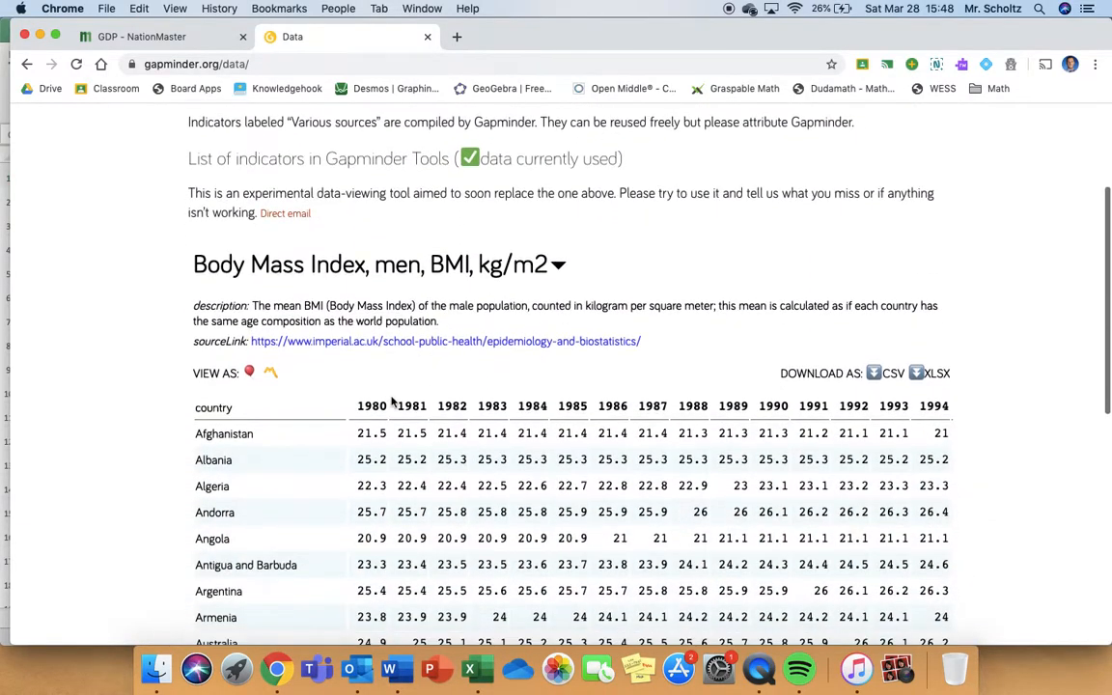
pyautogui.hscroll(10, 652, 437)
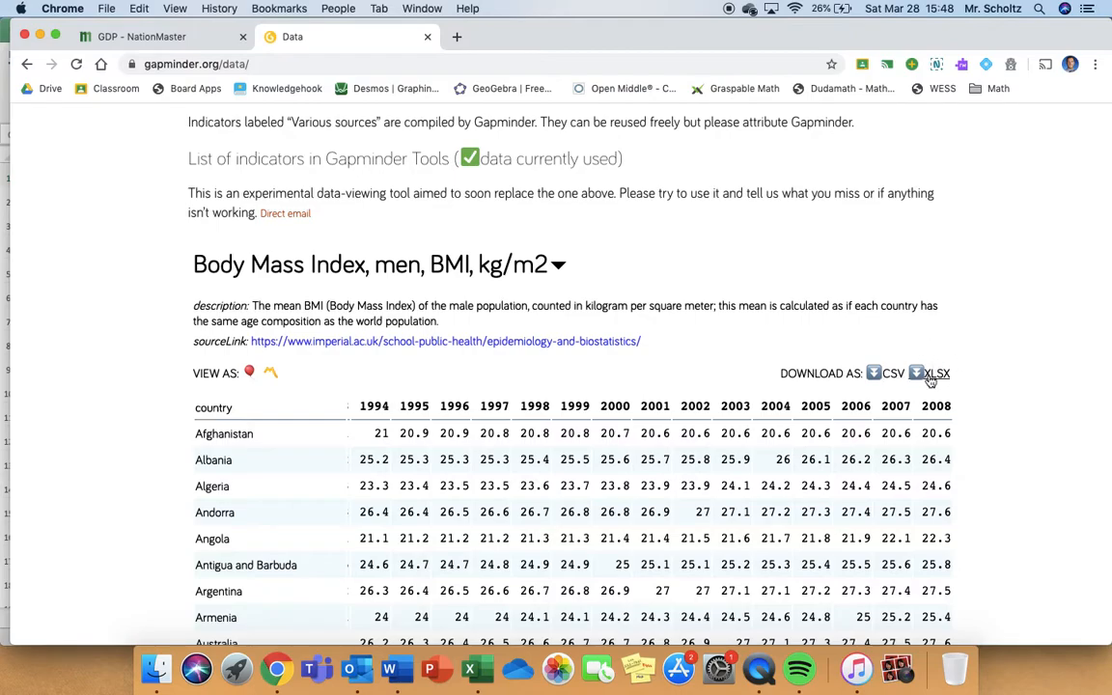
pyautogui.click(929, 379)
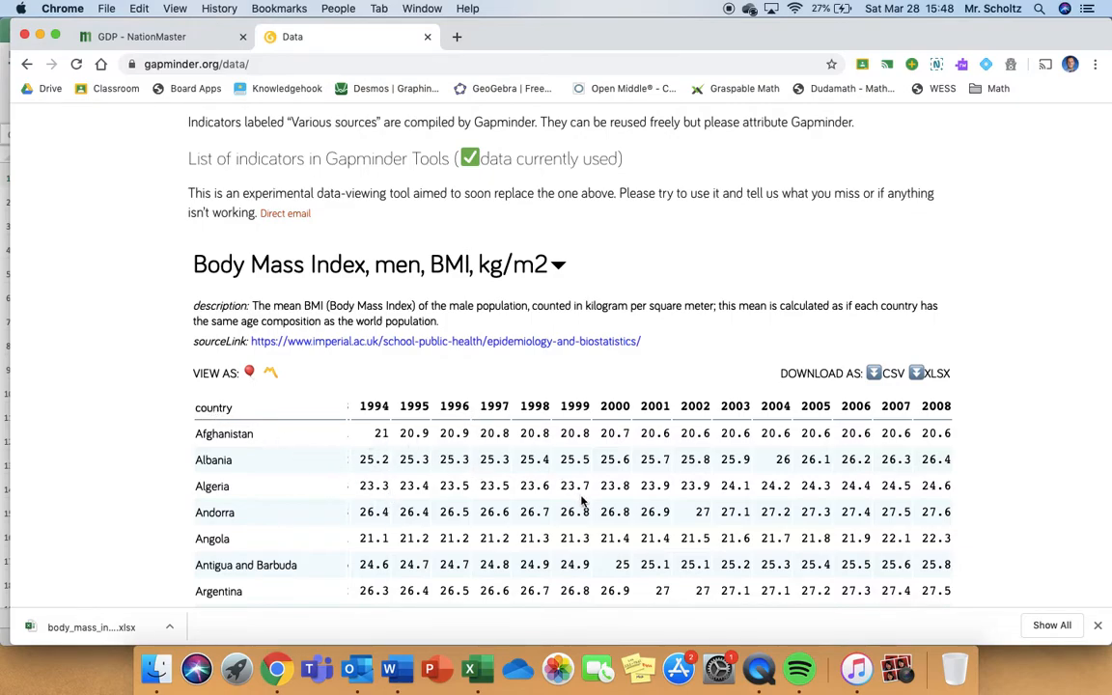
# Open the downloaded body mass index workbook in Excel and check its country rows down to Zimbabwe
pyautogui.scroll(-5, 582, 501)
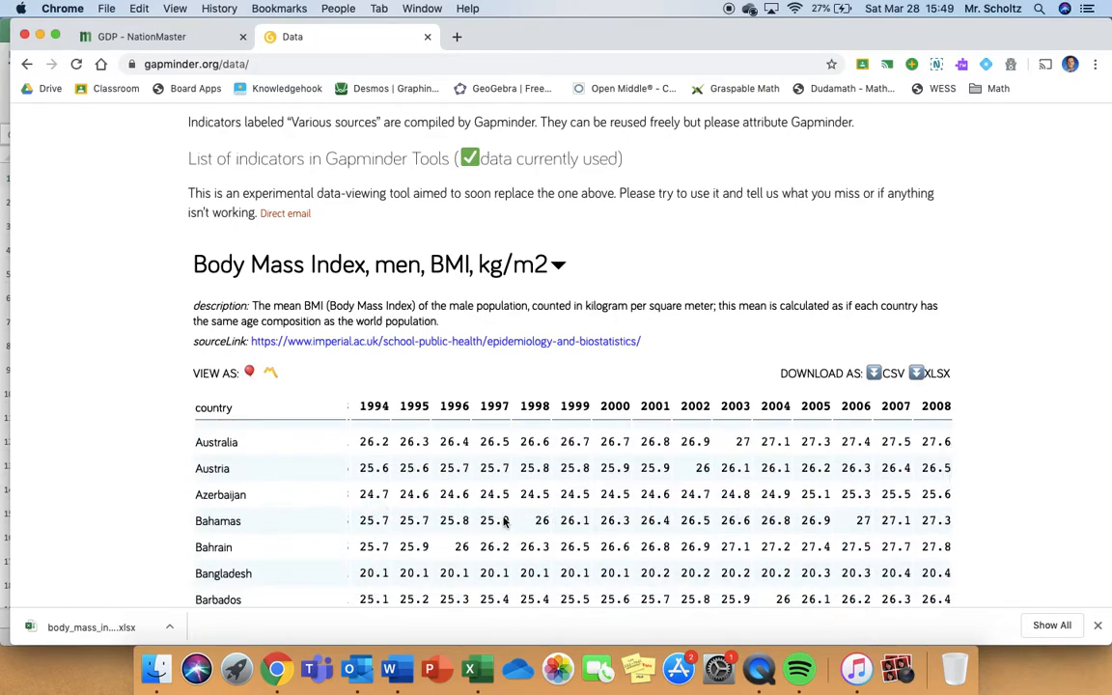
pyautogui.scroll(4, 511, 529)
pyautogui.click(116, 628)
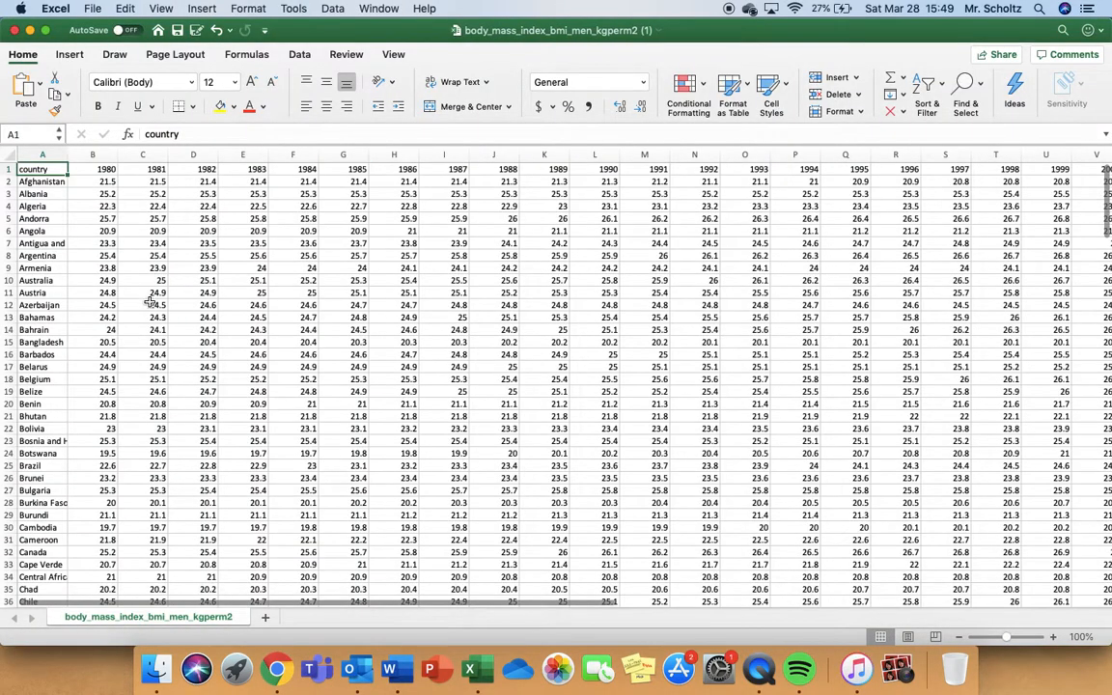
pyautogui.scroll(-20, 137, 287)
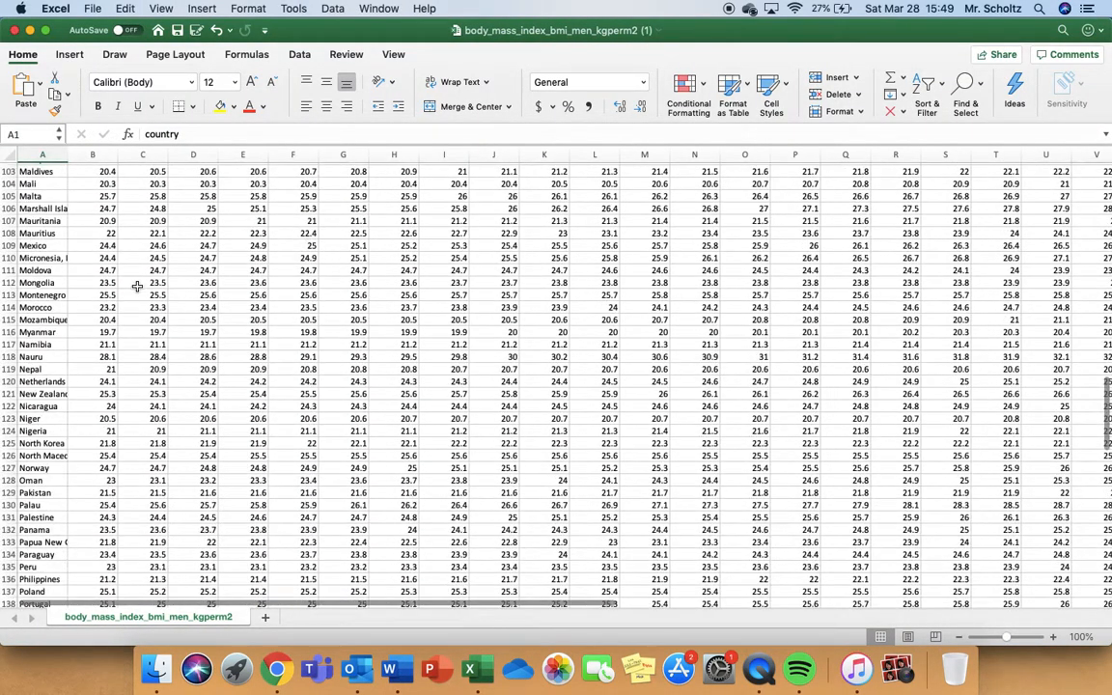
pyautogui.scroll(-20, 137, 287)
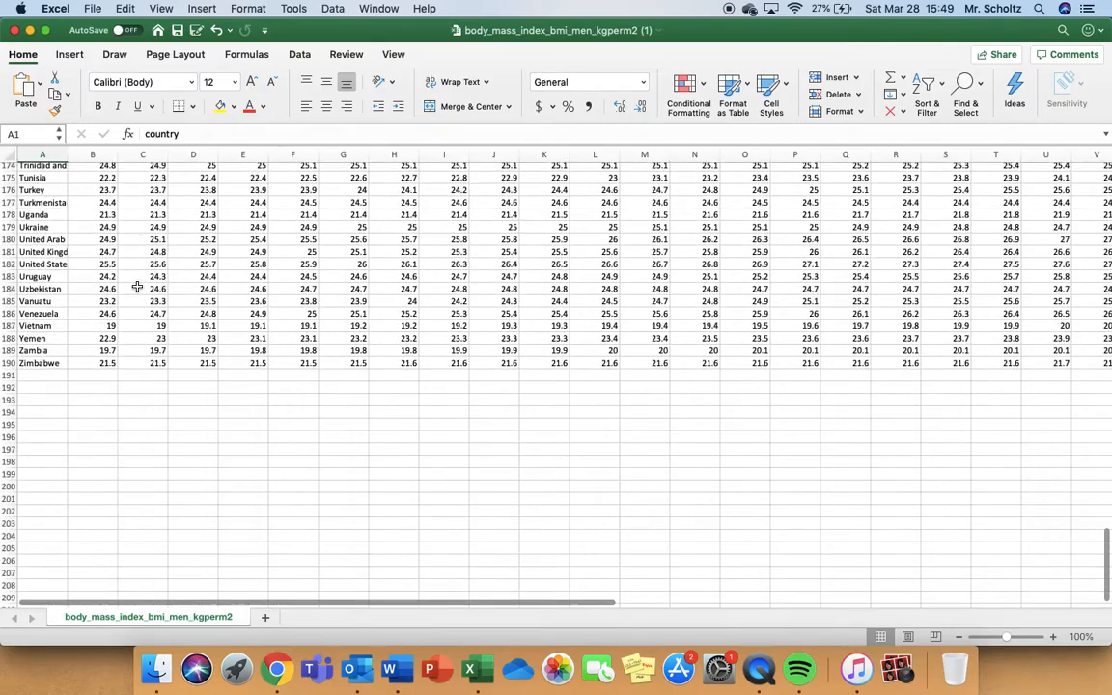
pyautogui.click(8, 363)
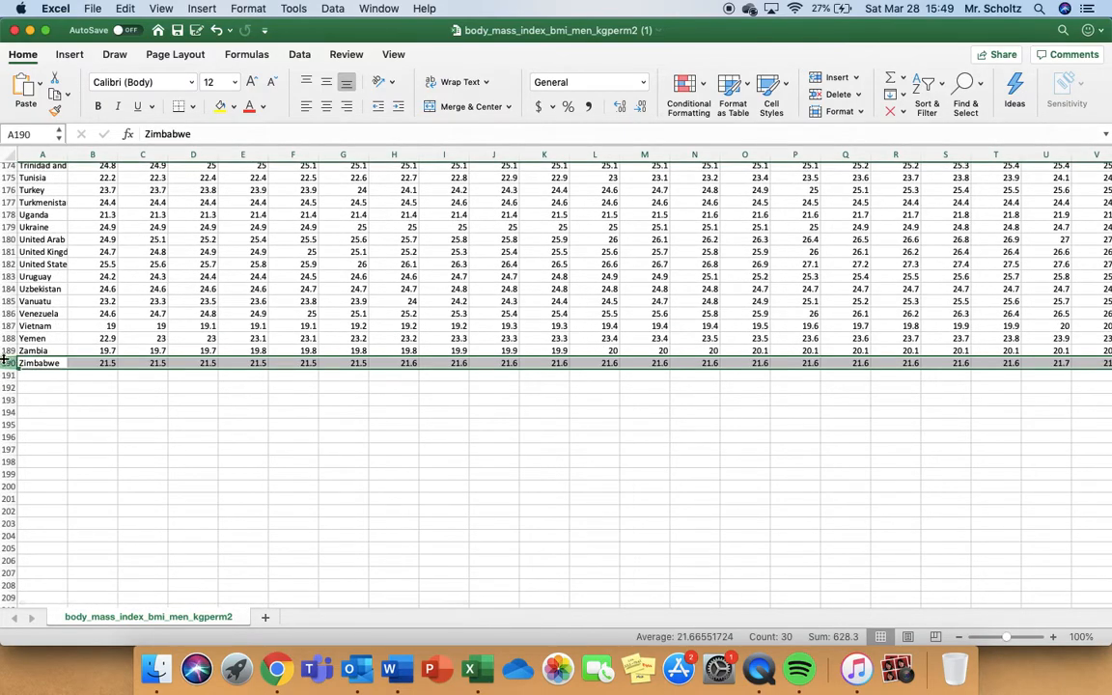
pyautogui.scroll(20, 155, 391)
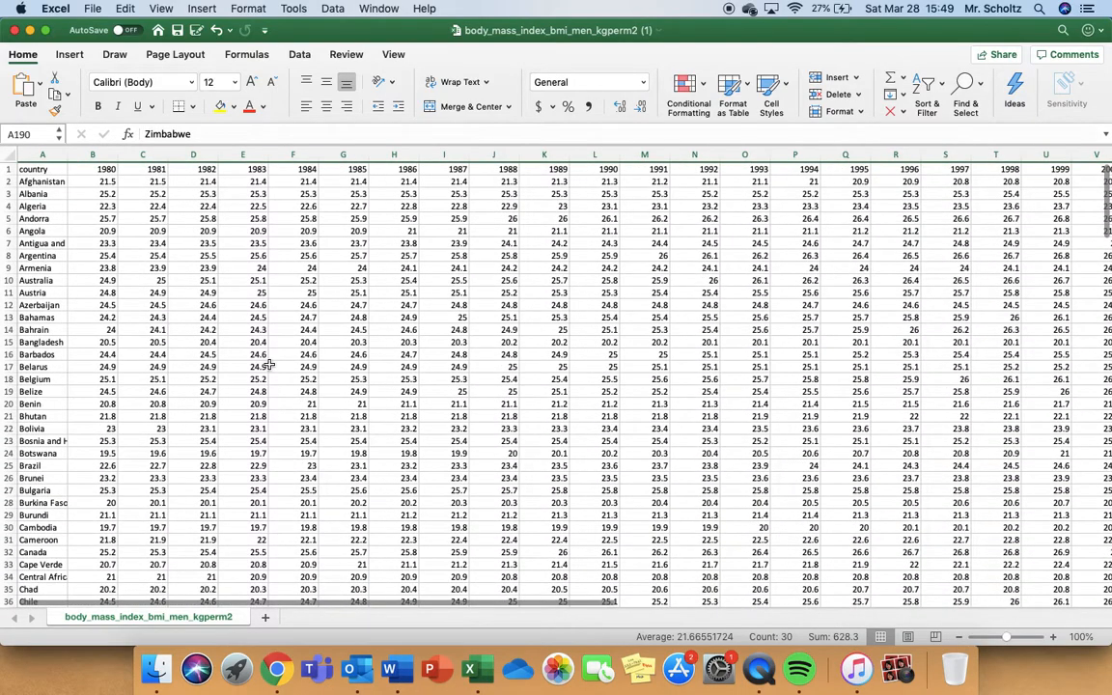
# Return to the Gapminder page in Chrome and reload its Data section to choose another indicator
pyautogui.hotkey('ctrl', 'Up')
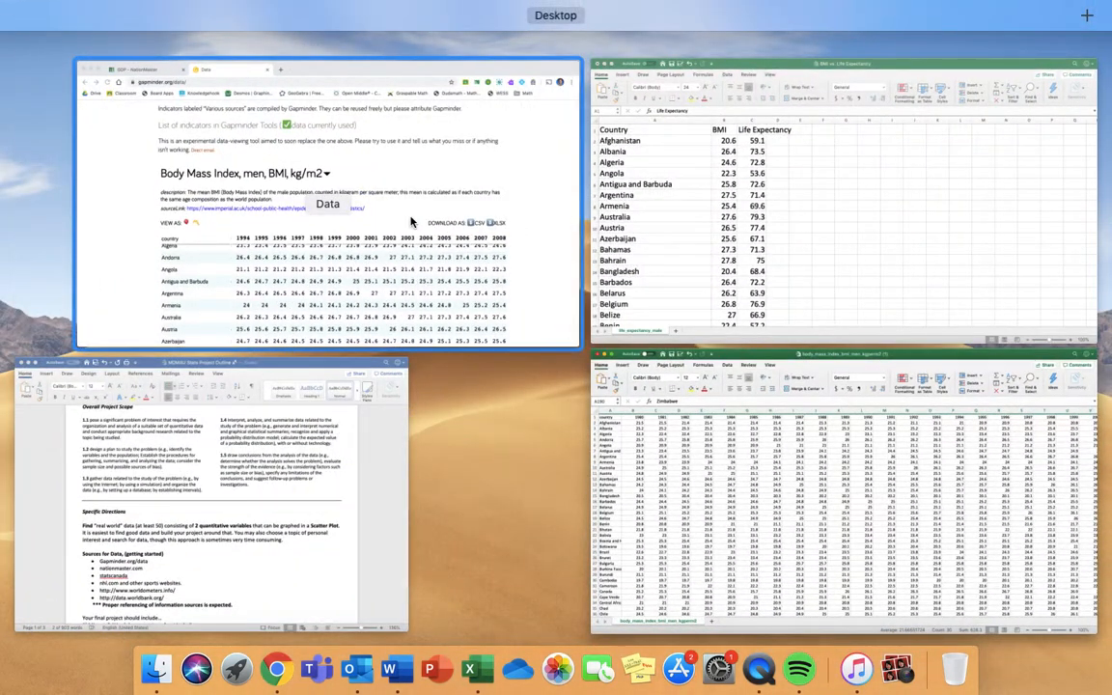
pyautogui.click(410, 222)
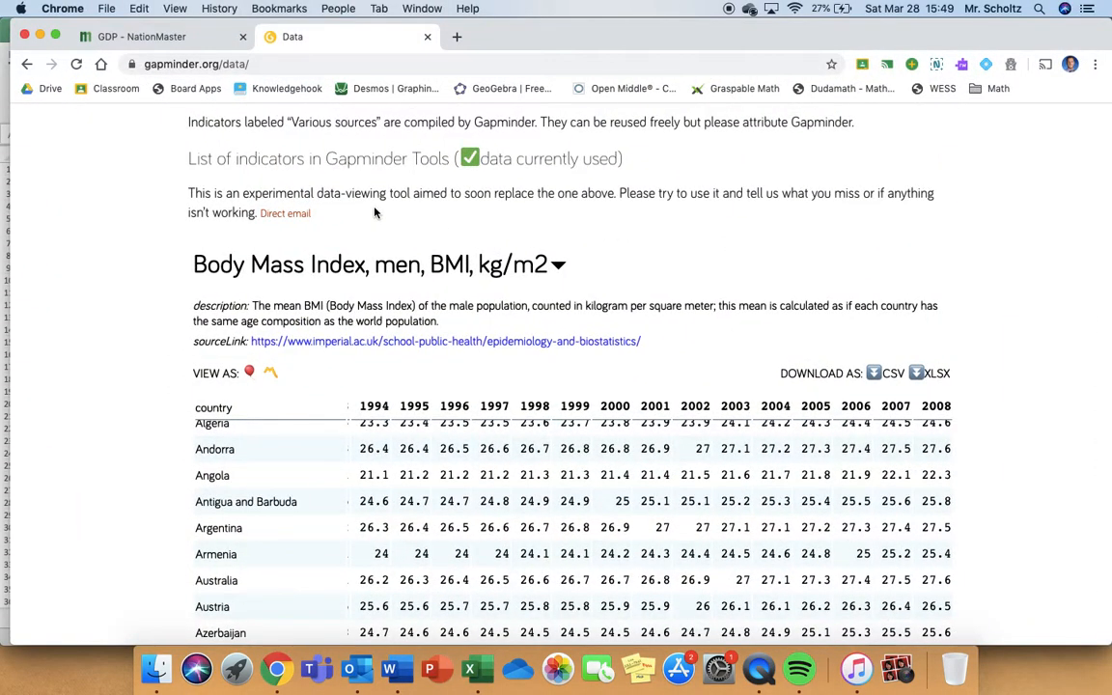
pyautogui.scroll(5, 376, 213)
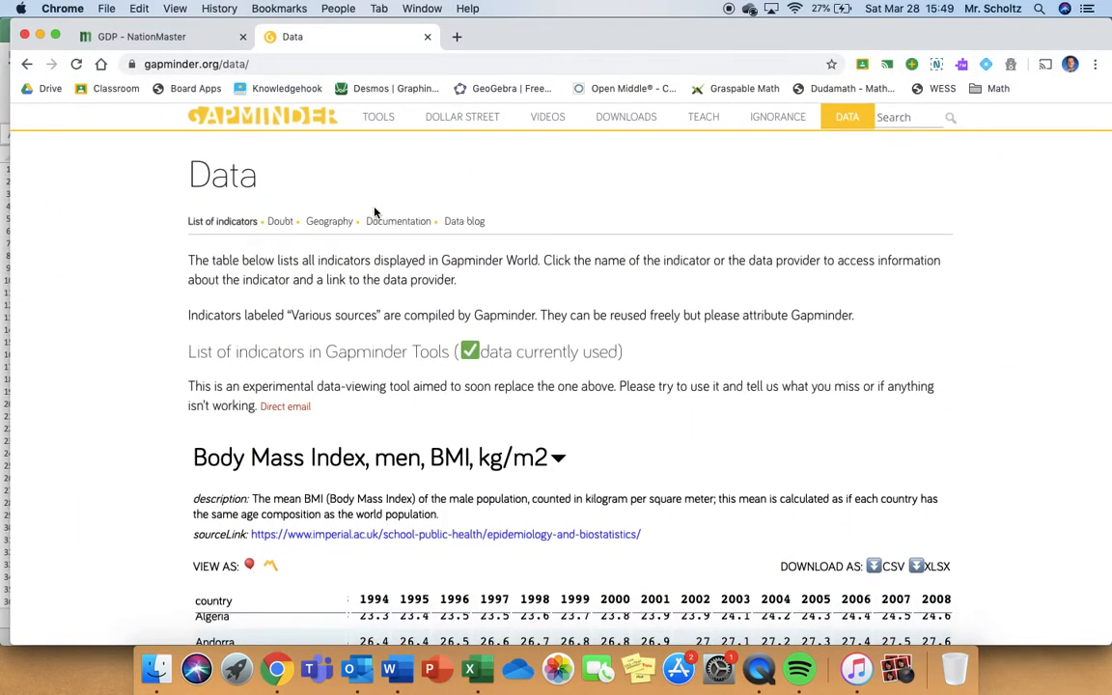
pyautogui.click(840, 124)
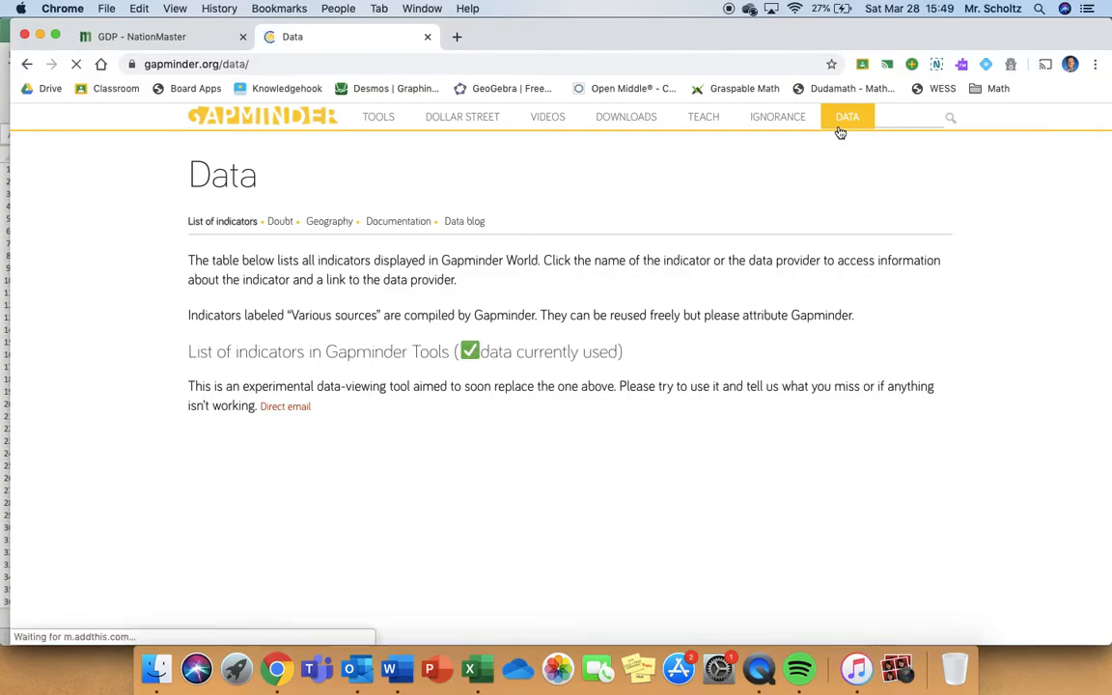
# Switch to the downloaded body mass index workbook in Excel and examine its year columns
pyautogui.hotkey('ctrl', 'Up')
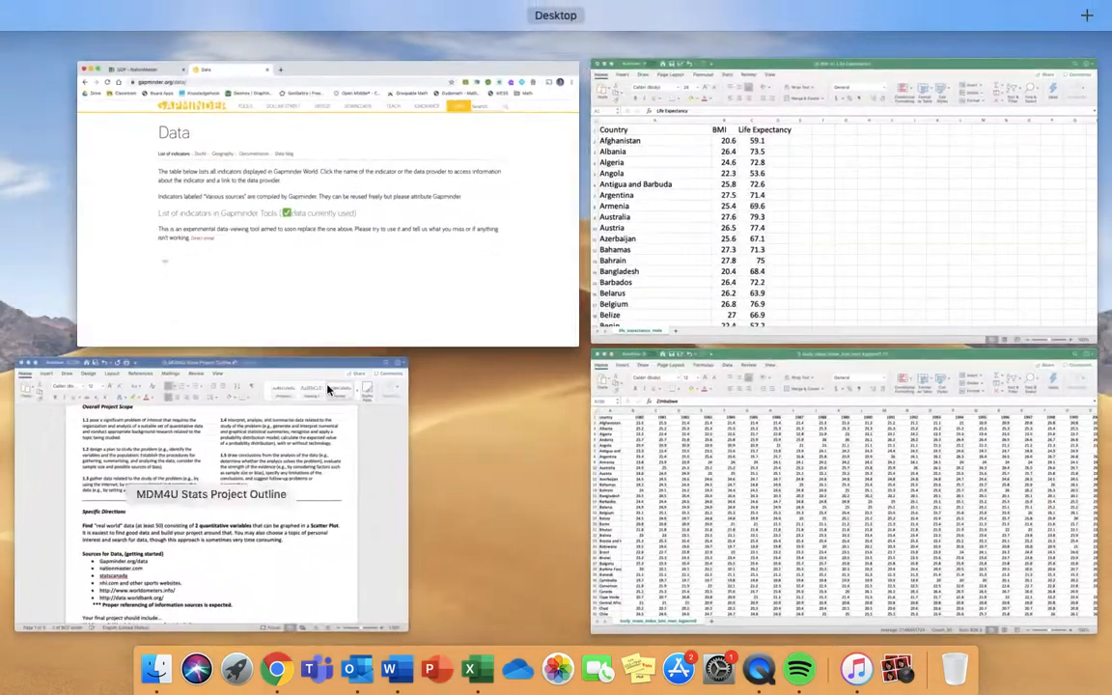
pyautogui.click(710, 442)
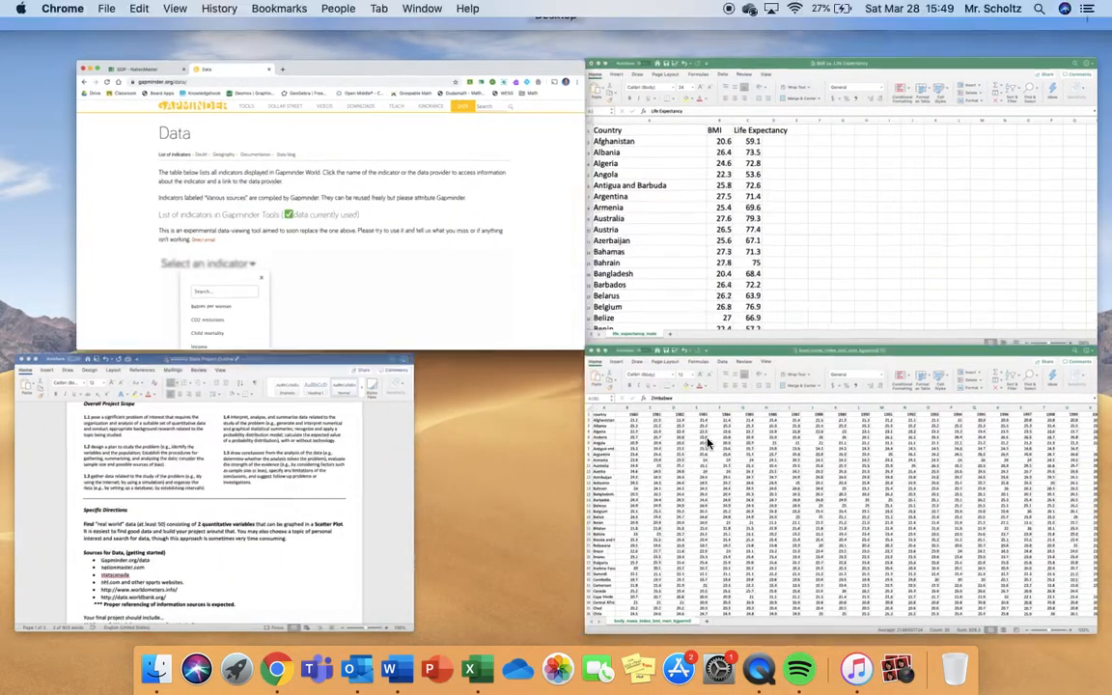
pyautogui.hscroll(10, 369, 329)
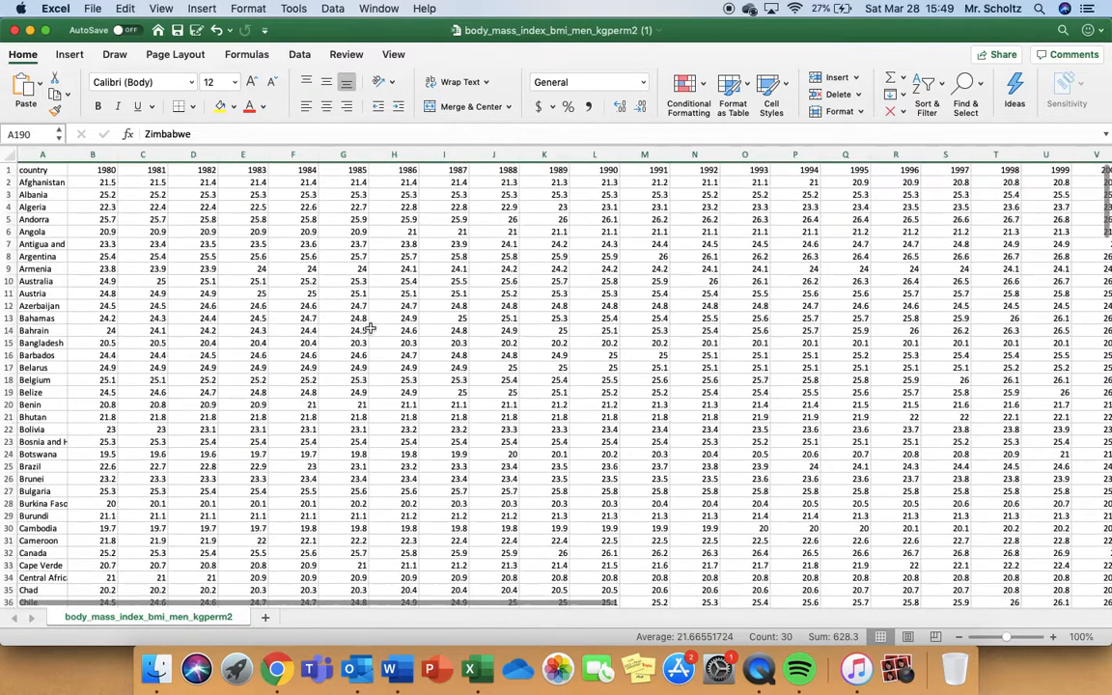
pyautogui.hscroll(-10, 370, 329)
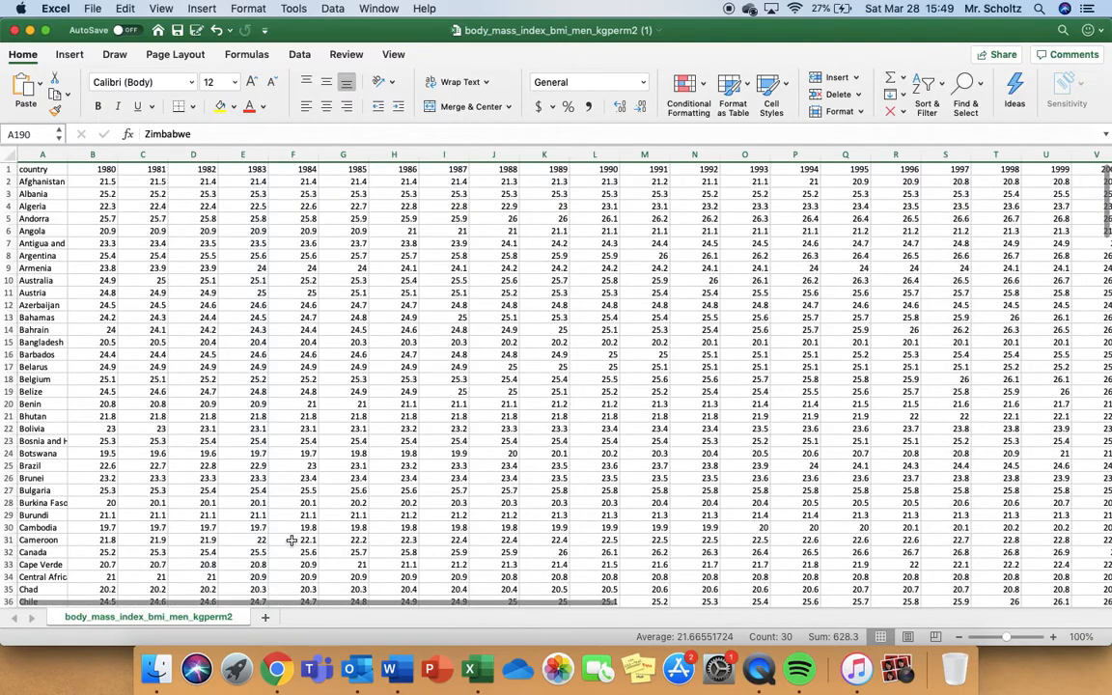
# Switch to the Gapminder data page in Chrome, search the indicators for "life exp" and select Life expectancy, male
pyautogui.hotkey('ctrl', 'Up')
pyautogui.click(362, 313)
pyautogui.scroll(-3, 149, 395)
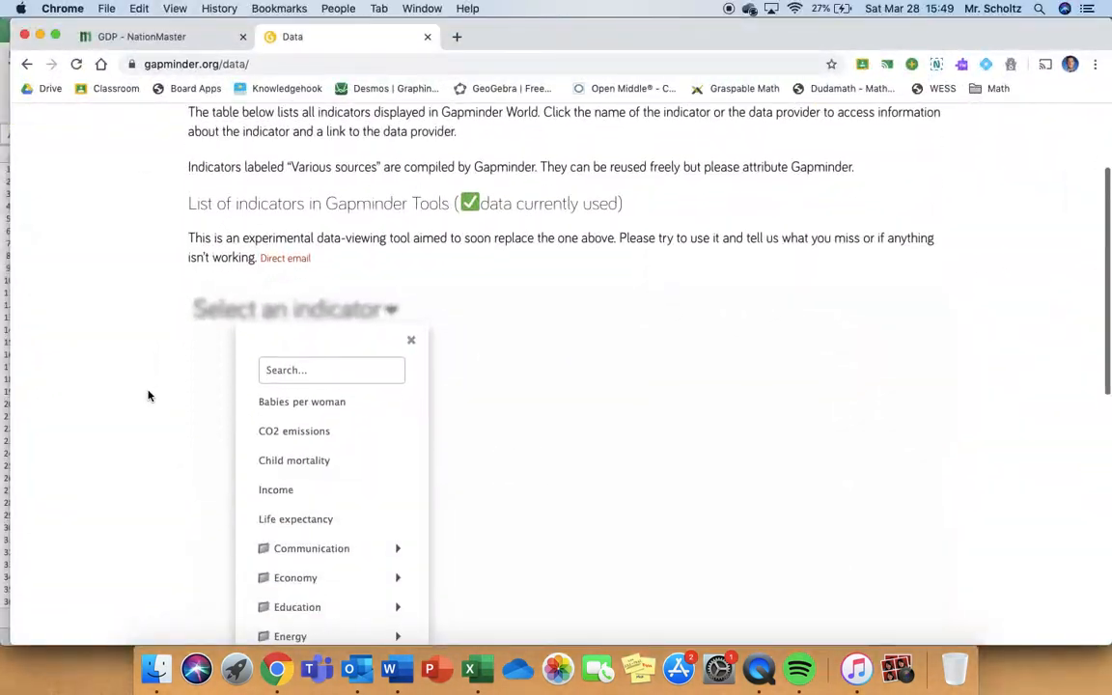
pyautogui.write('life exp')
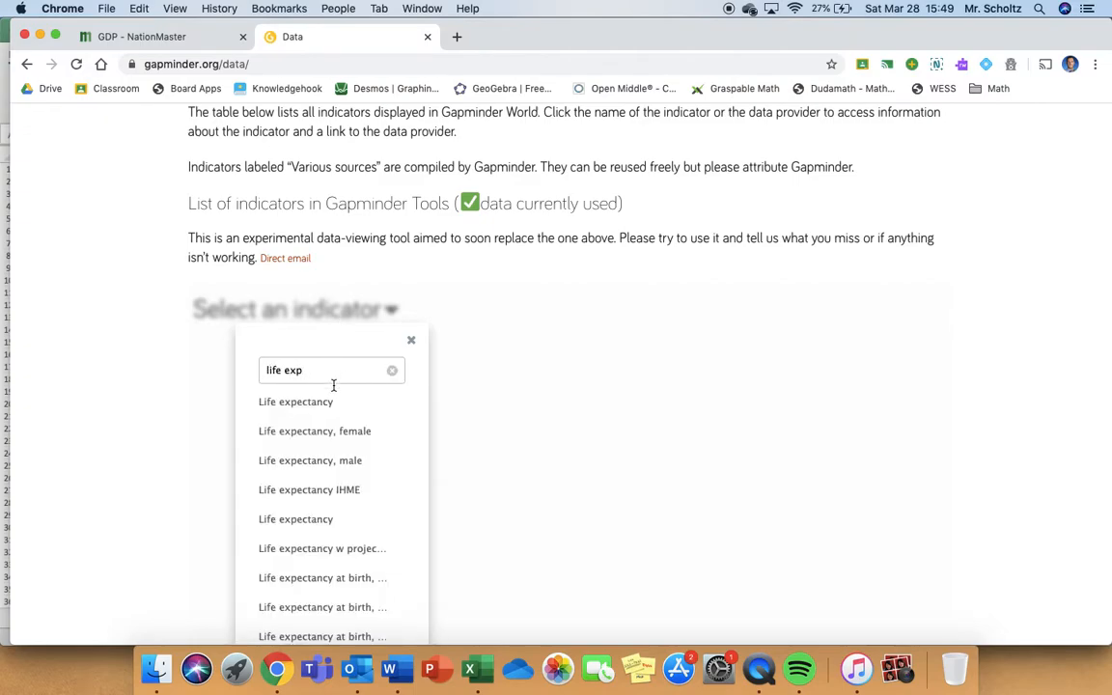
pyautogui.click(381, 471)
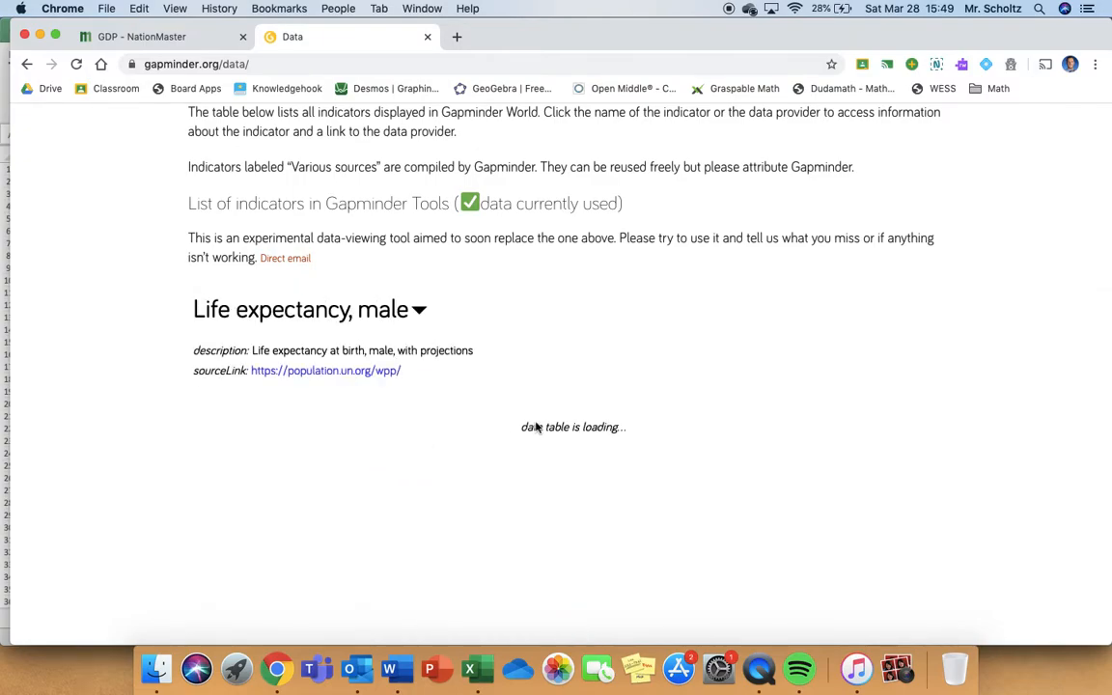
# Look over the years and countries in the male life expectancy table, download it as XLSX and open the file in Excel
pyautogui.scroll(-3, 673, 324)
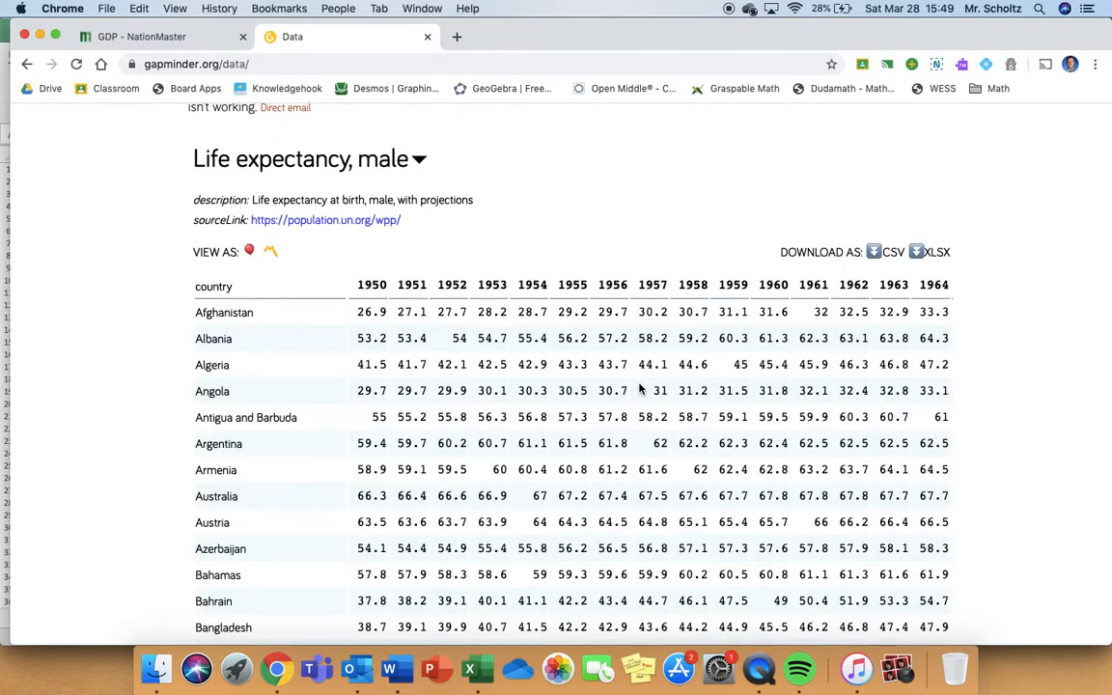
pyautogui.hscroll(15, 639, 388)
pyautogui.hscroll(20, 639, 388)
pyautogui.hscroll(5, 639, 388)
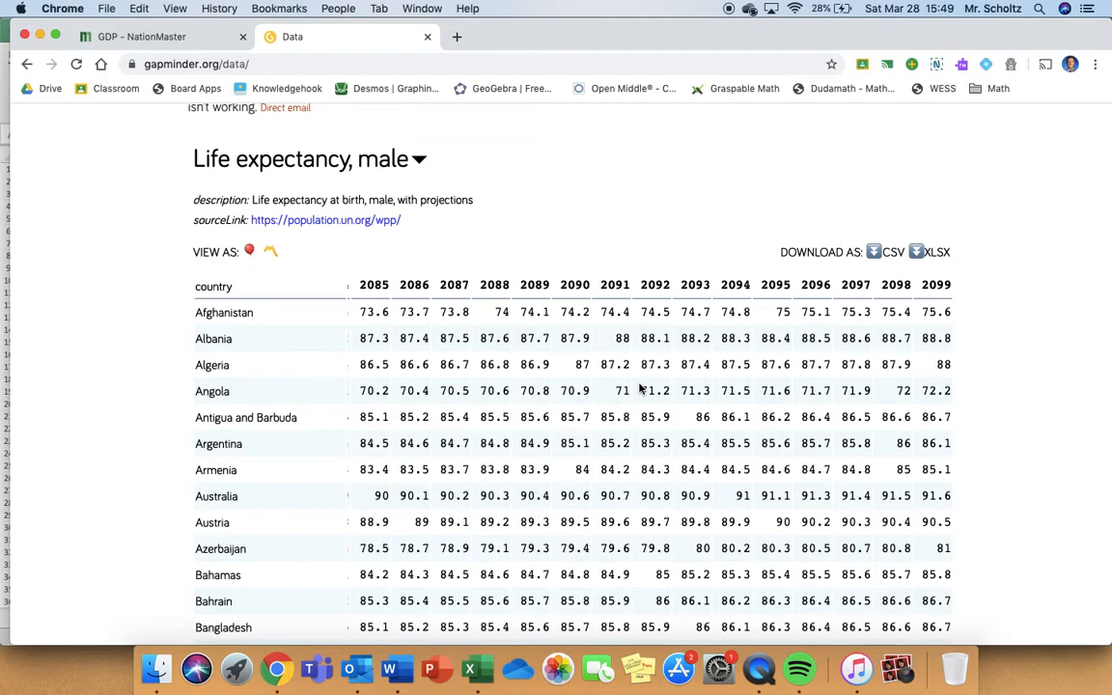
pyautogui.scroll(-10, 929, 413)
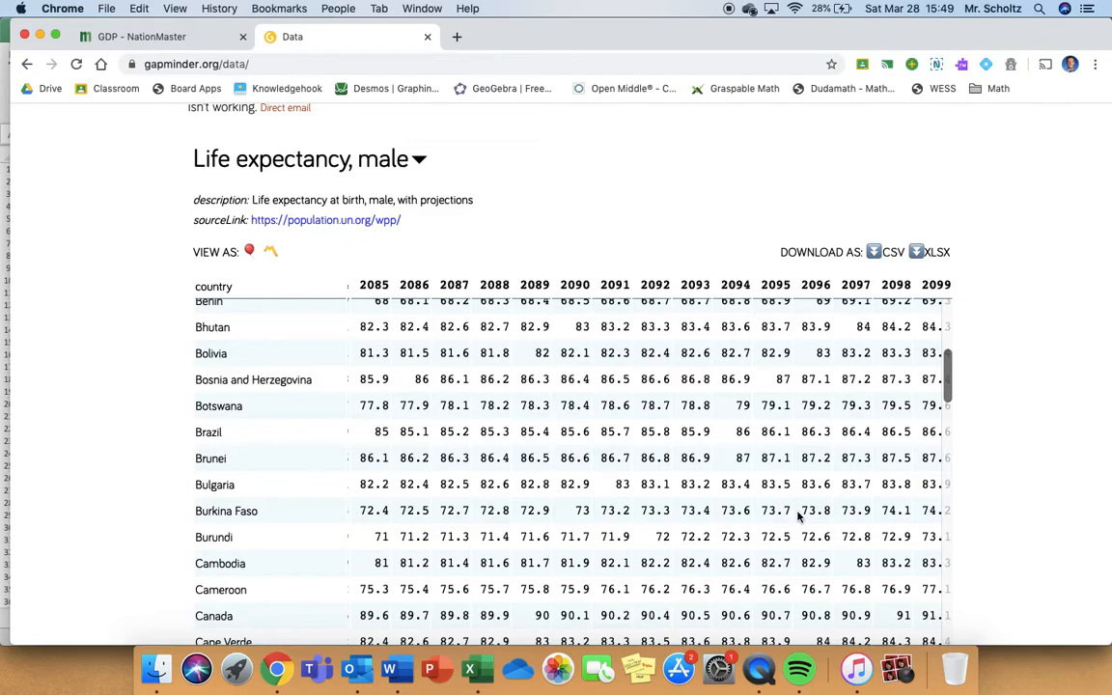
pyautogui.hscroll(-15, 797, 516)
pyautogui.scroll(5, 1005, 340)
pyautogui.scroll(-3, 1000, 341)
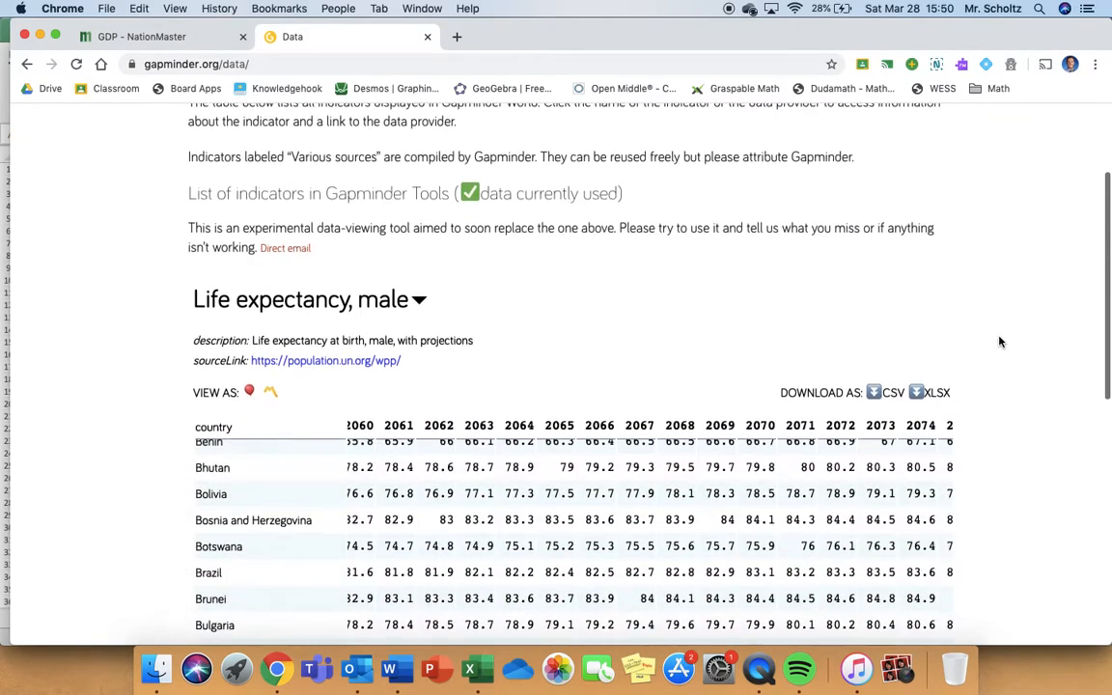
pyautogui.click(930, 396)
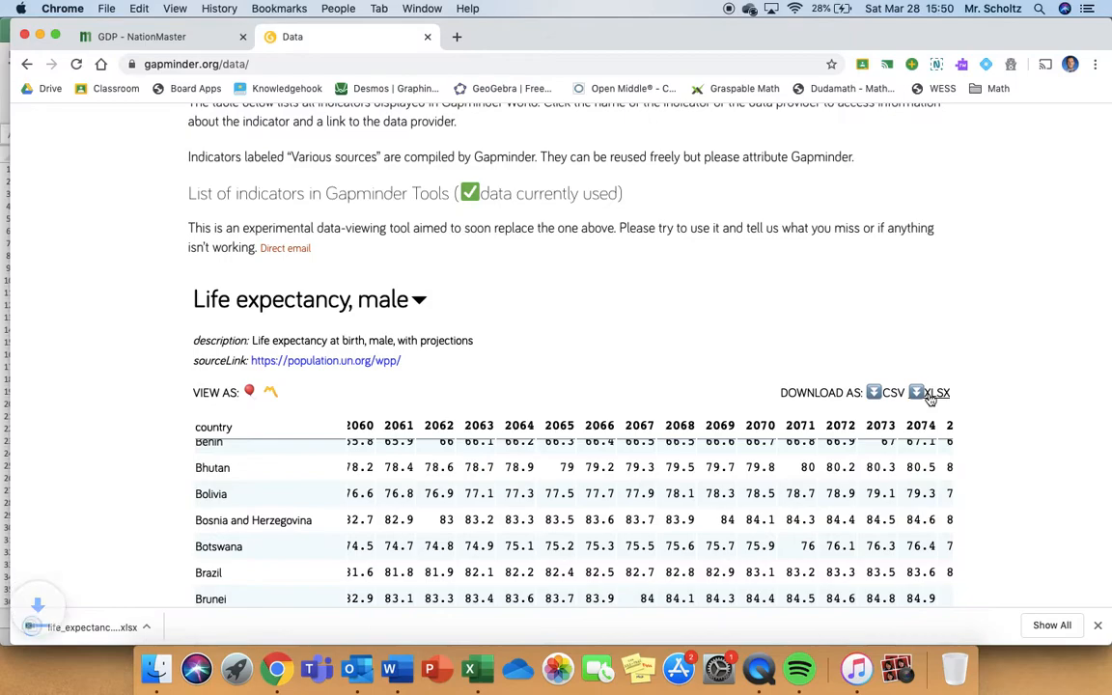
pyautogui.click(145, 625)
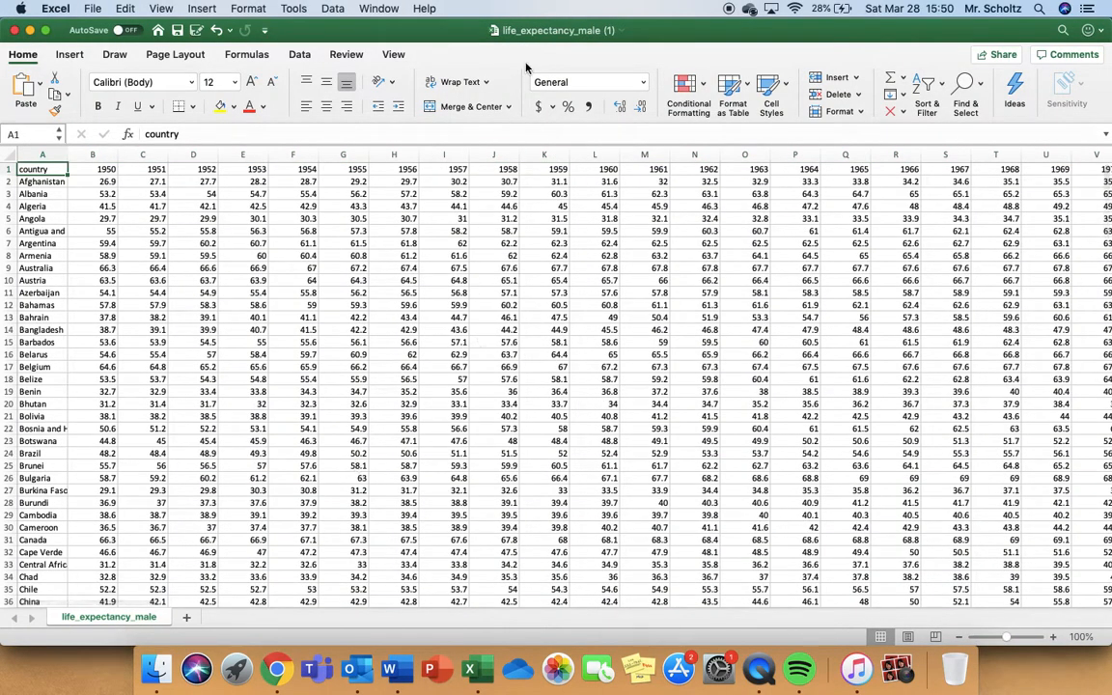
# Switch to the men's body mass index workbook and check which year its last data column covers
pyautogui.hotkey('ctrl', 'Up')
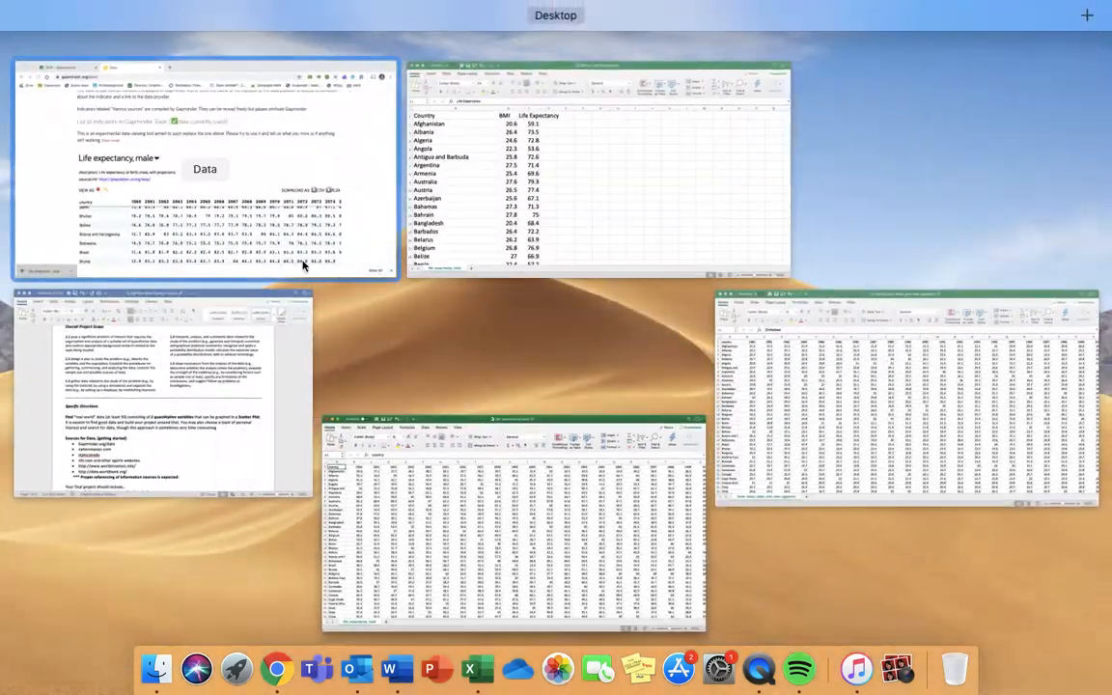
pyautogui.click(767, 330)
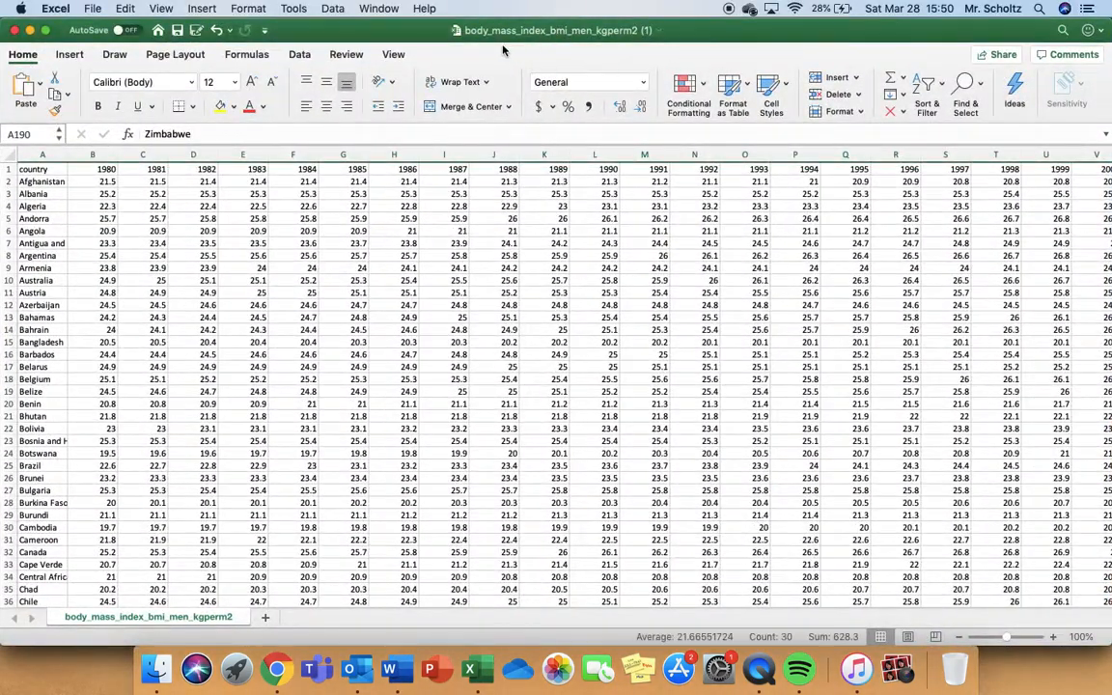
pyautogui.hscroll(15, 560, 193)
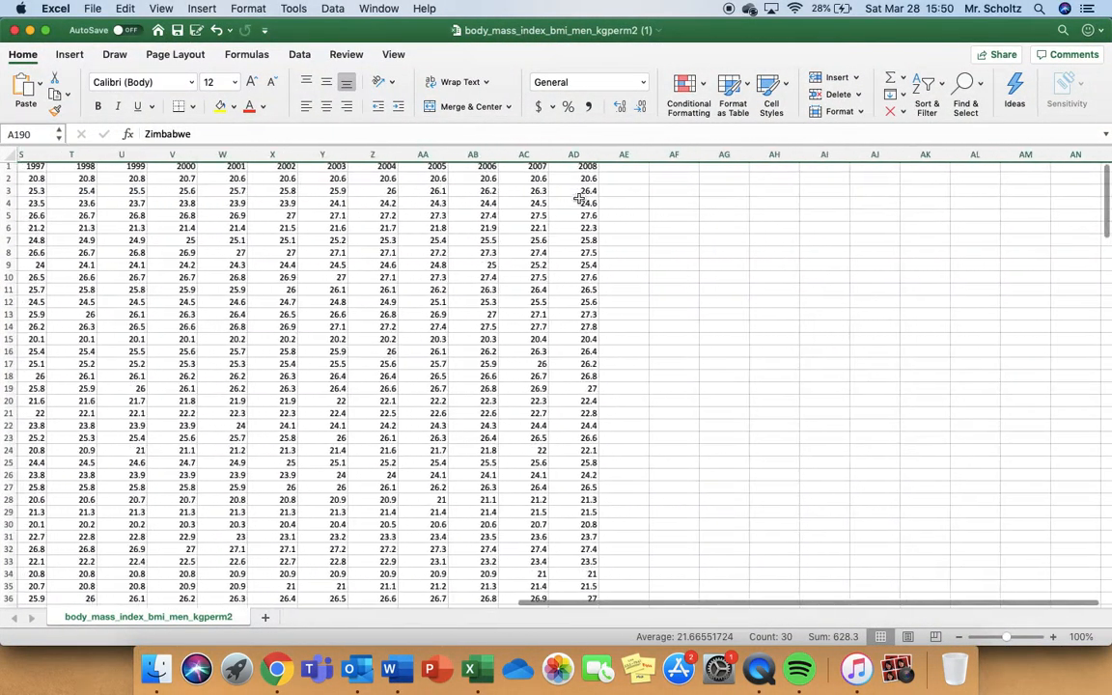
# Switch to the male life expectancy workbook and delete the year columns 2009 through 2099
pyautogui.hotkey('ctrl', 'Up')
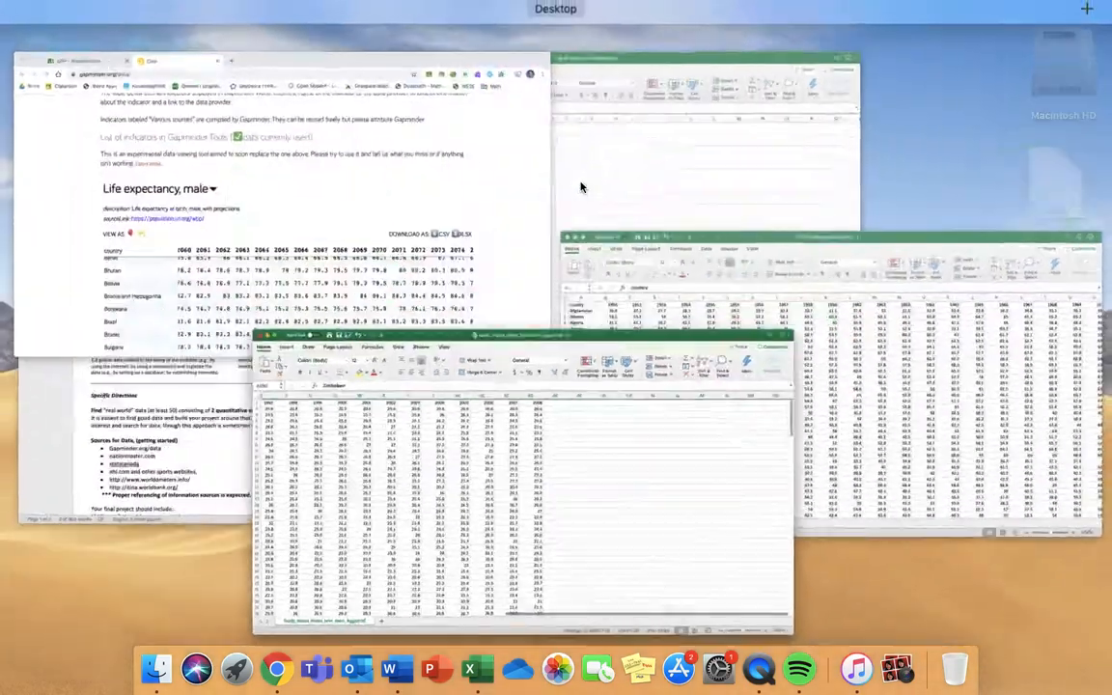
pyautogui.click(730, 309)
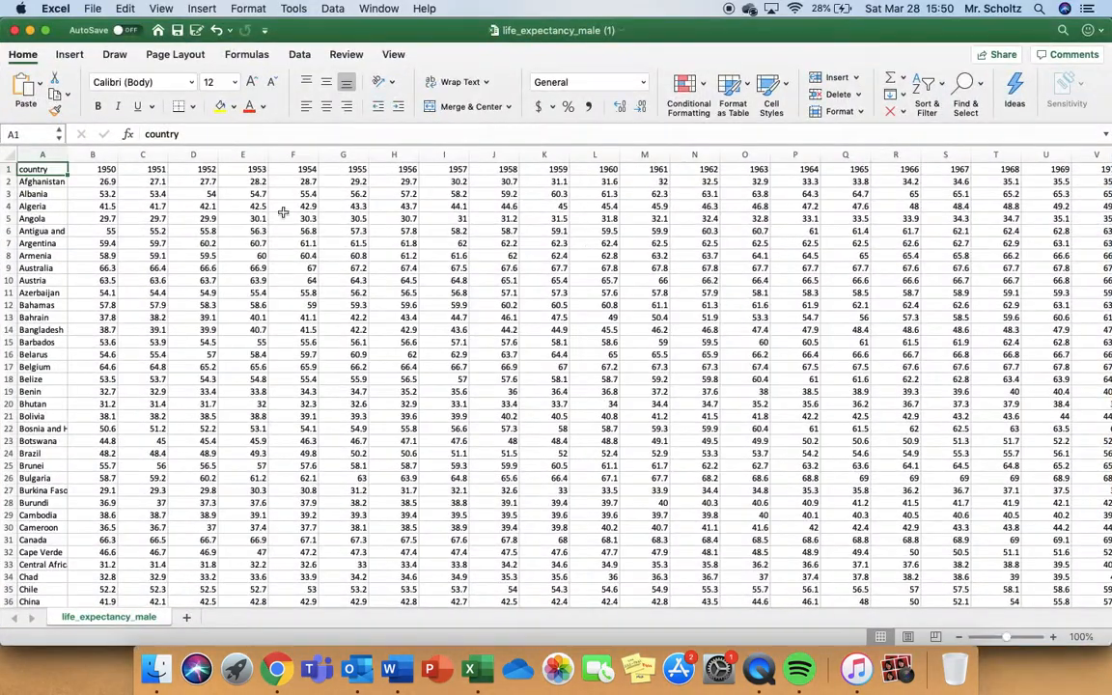
pyautogui.hscroll(20, 195, 182)
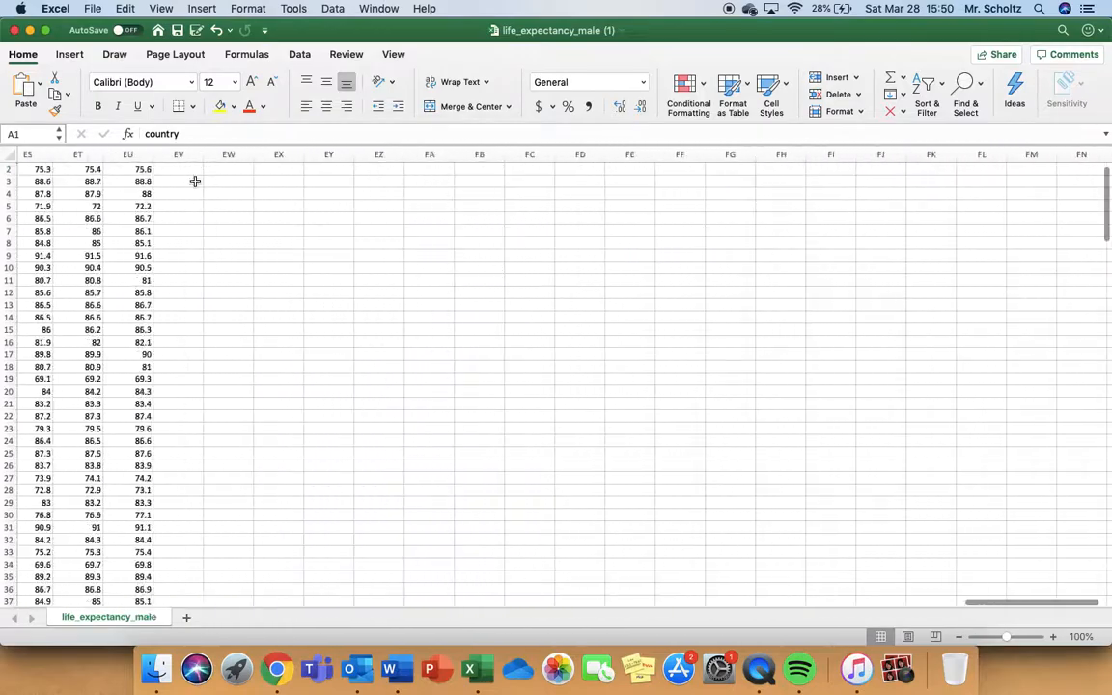
pyautogui.hscroll(-10, 195, 182)
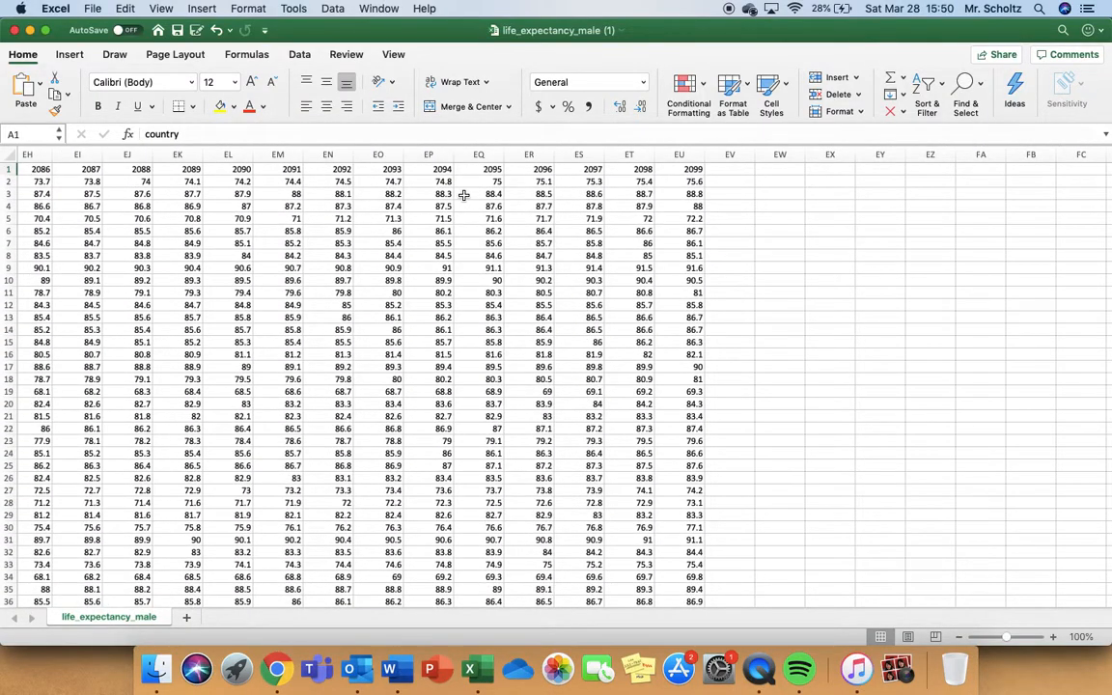
pyautogui.click(679, 154)
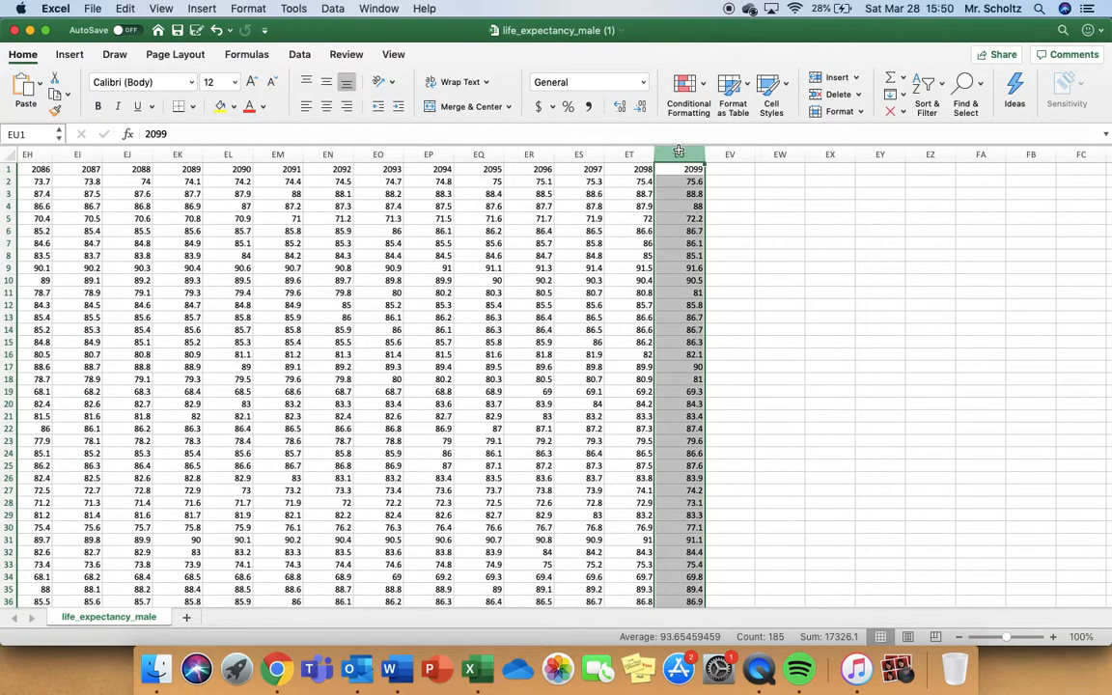
pyautogui.hscroll(-20, 517, 200)
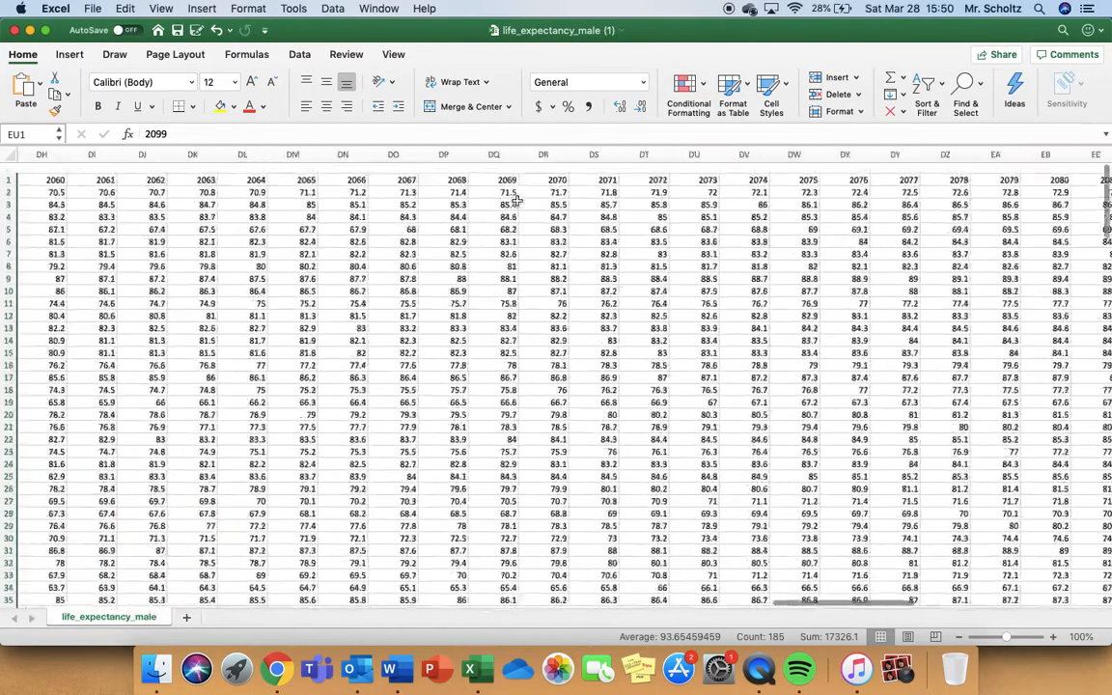
pyautogui.hscroll(-15, 517, 200)
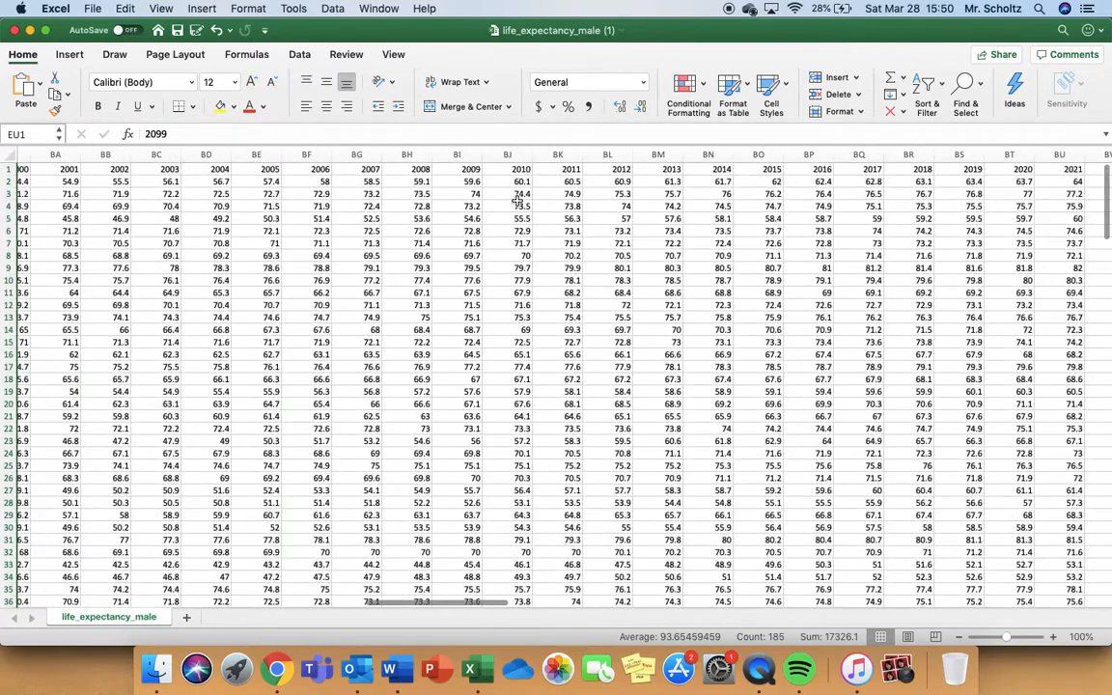
pyautogui.keyDown('shift'); pyautogui.click(462, 155); pyautogui.keyUp('shift')
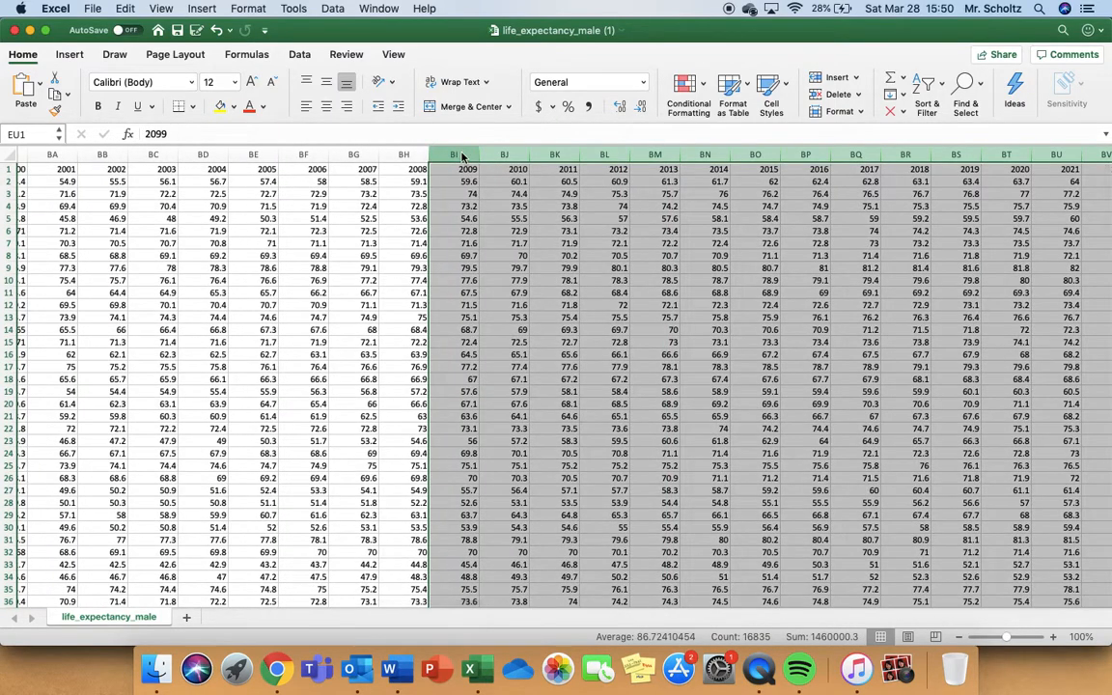
pyautogui.rightClick(464, 155)
pyautogui.click(494, 242)
# Delete the year columns 1950 through 2007, keeping only the country and 2008 columns
pyautogui.click(445, 156)
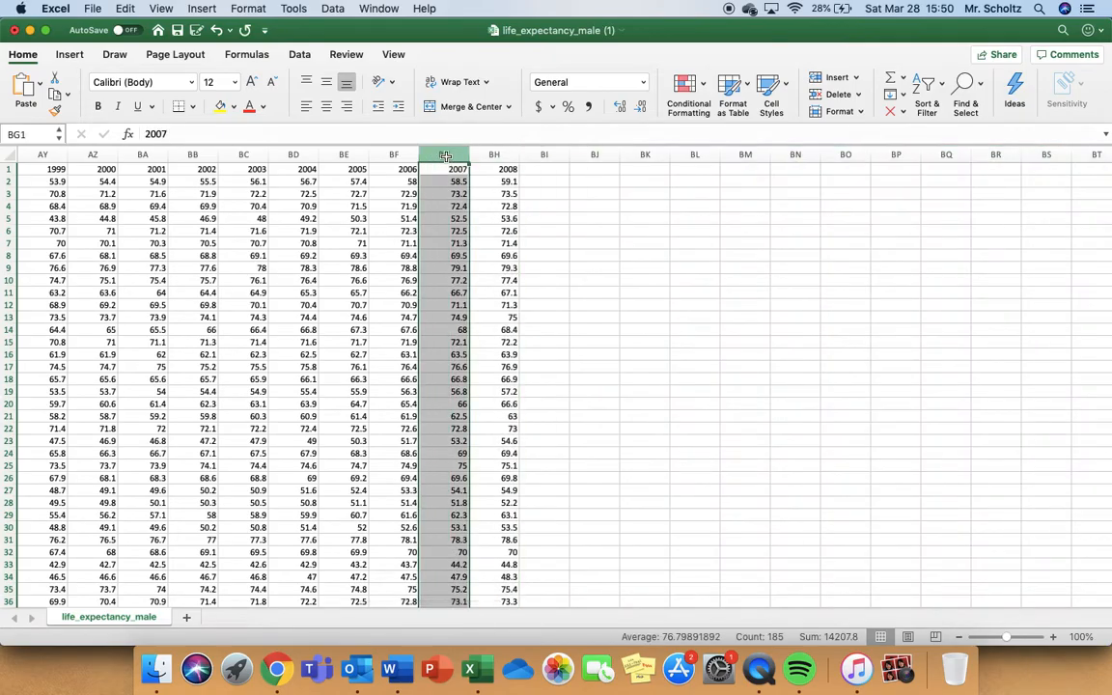
pyautogui.hscroll(-20, 385, 223)
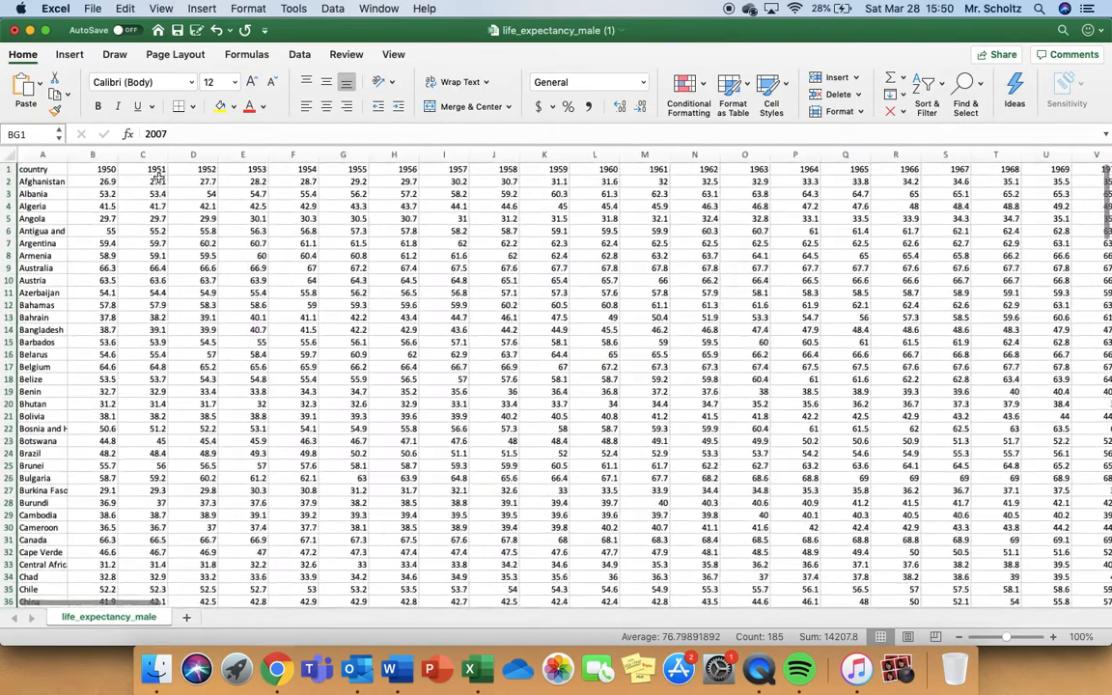
pyautogui.keyDown('shift'); pyautogui.click(100, 155); pyautogui.keyUp('shift')
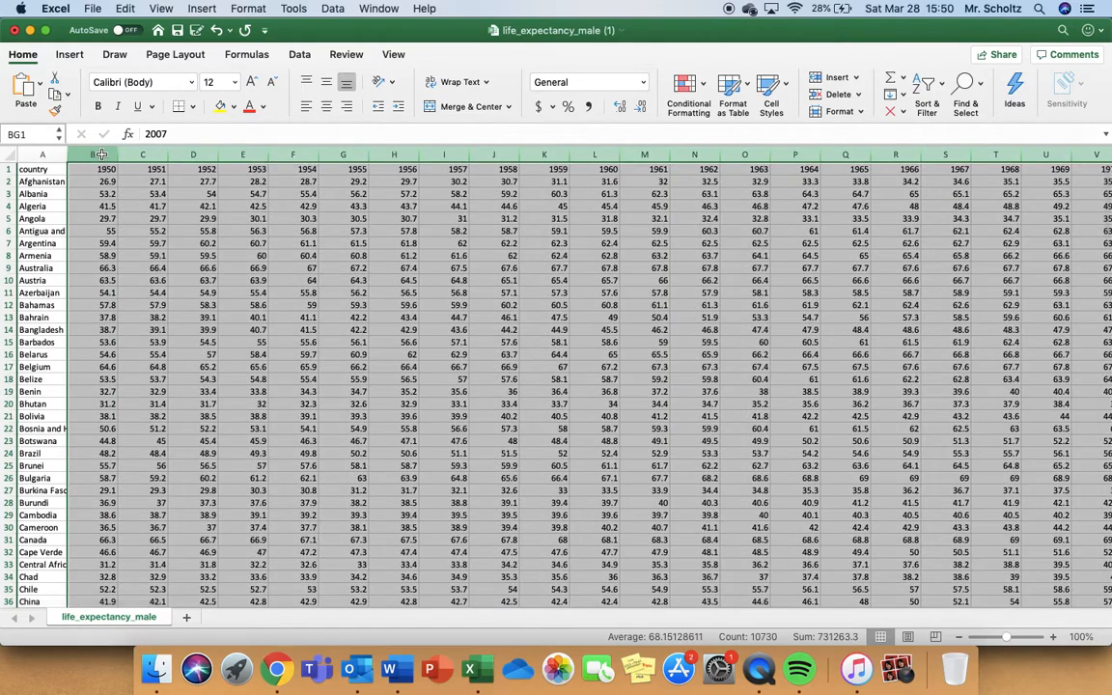
pyautogui.rightClick(102, 158)
pyautogui.click(151, 246)
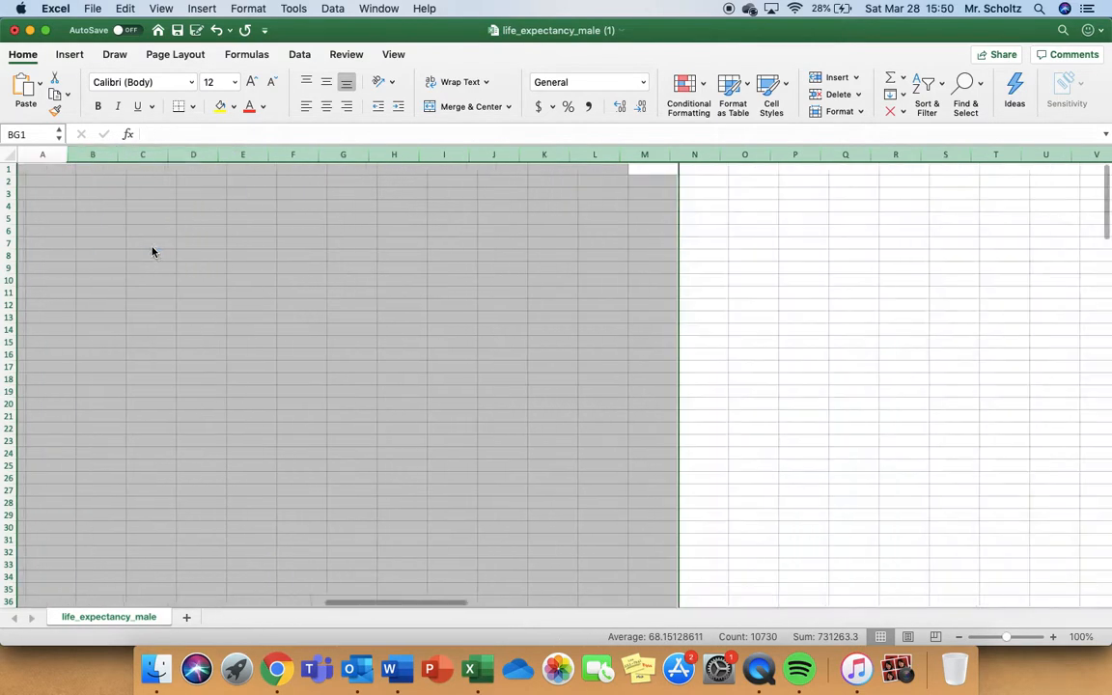
pyautogui.hscroll(-20, 134, 245)
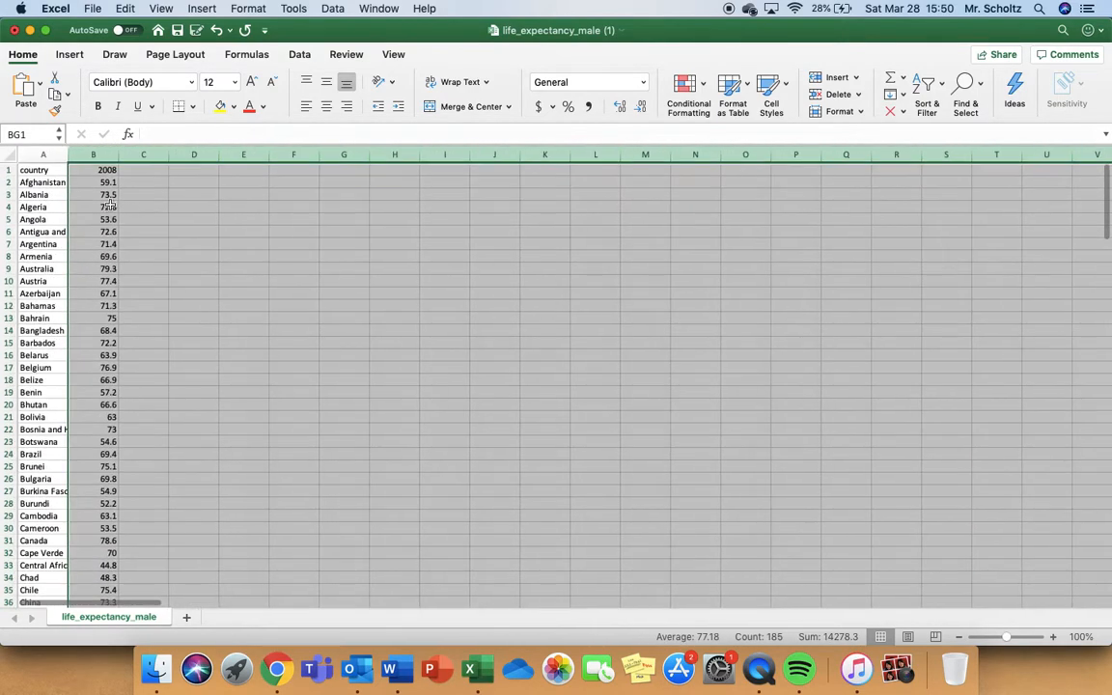
pyautogui.click(112, 194)
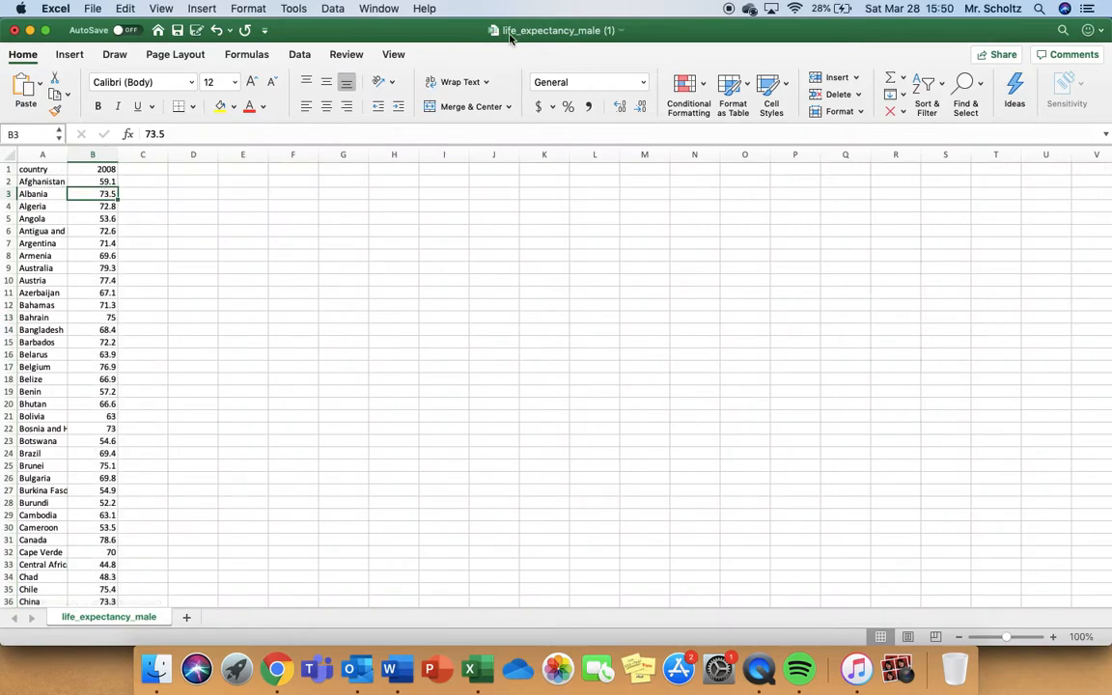
# Replace the header in cell B1 with "Life Expectancy (Males) 2008"
pyautogui.click(99, 170)
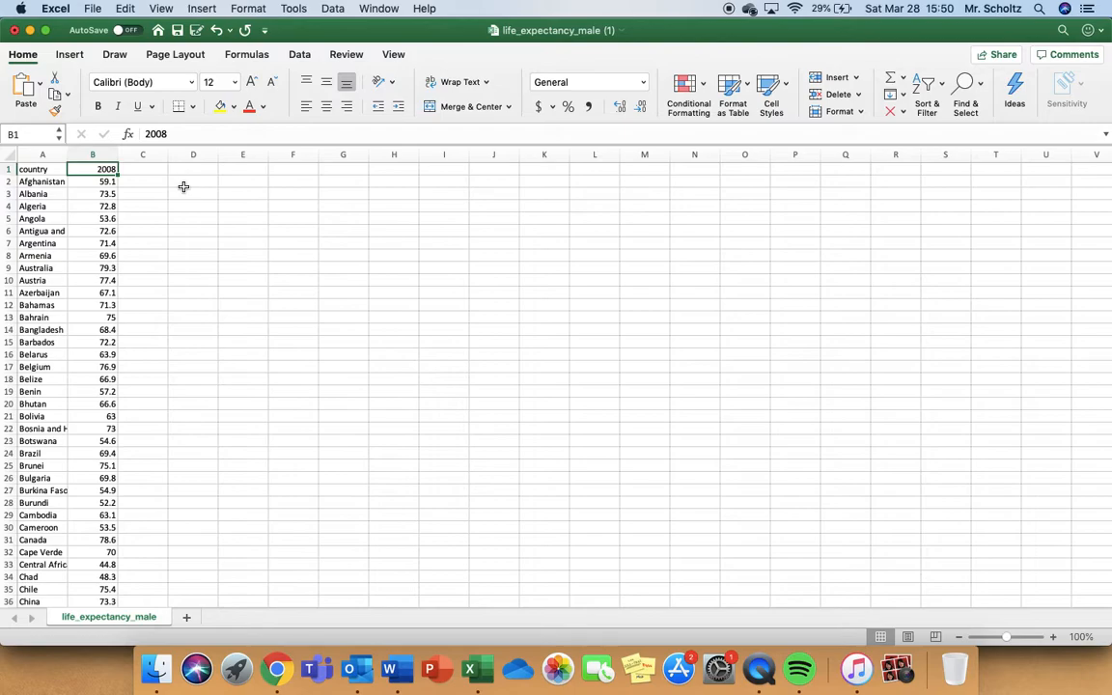
pyautogui.write('Life Expec')
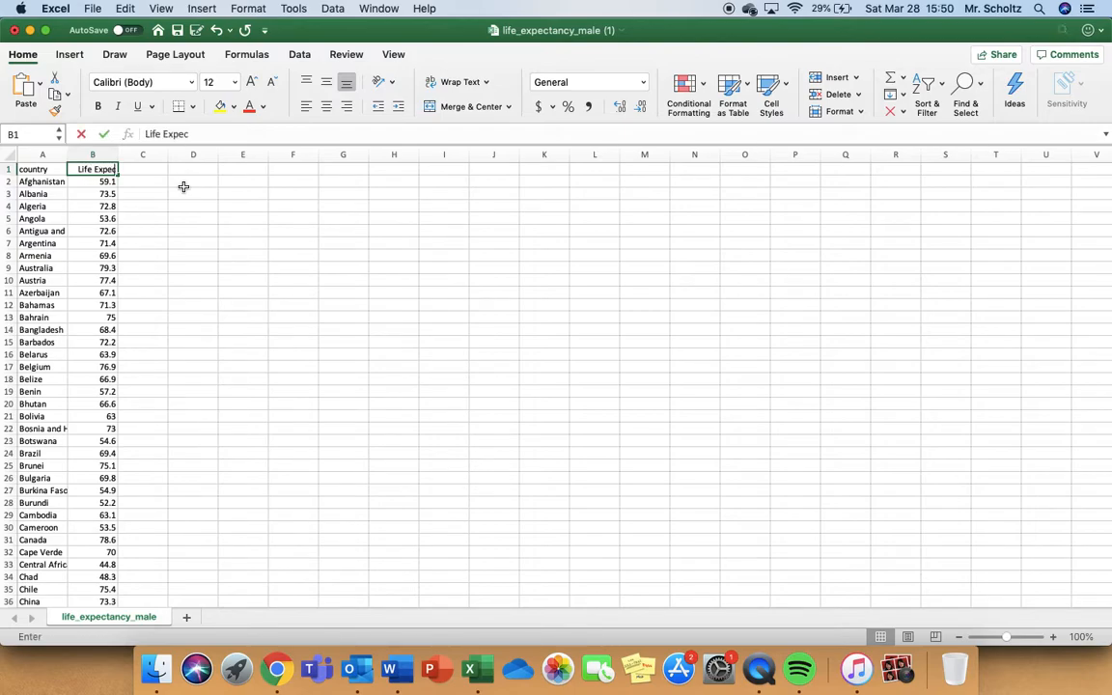
pyautogui.write('tancy (Males')
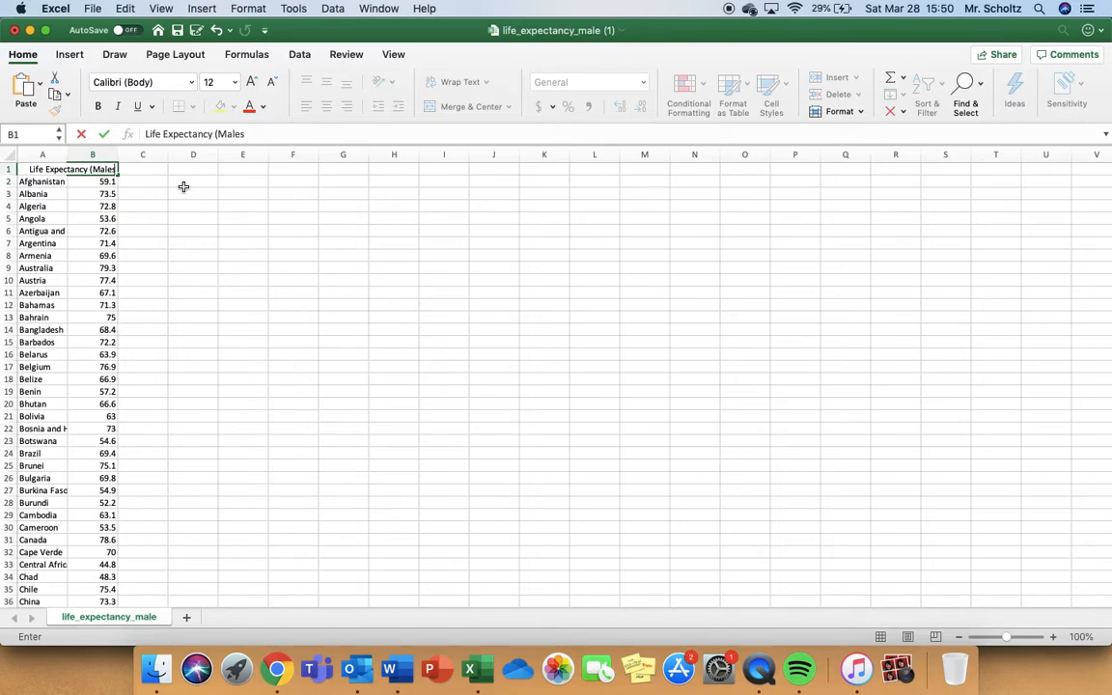
pyautogui.write(') 20')
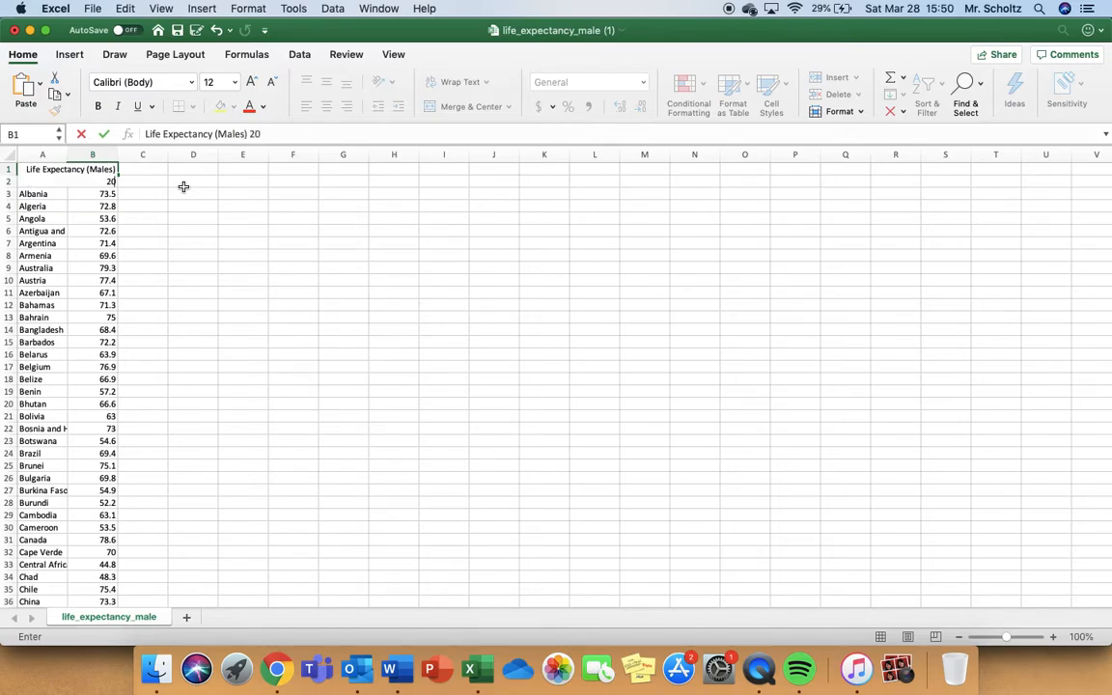
pyautogui.write('08')
pyautogui.press('Return')
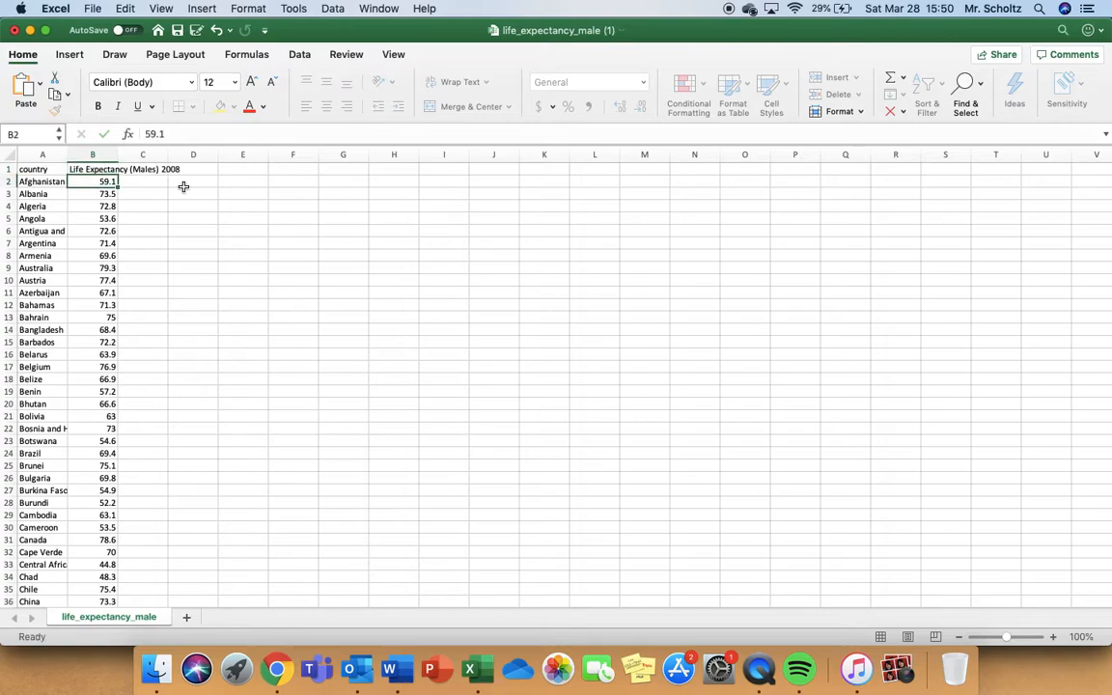
# Wrap the text of the header in cell B1 and widen column B so it fits on two lines
pyautogui.click(109, 170)
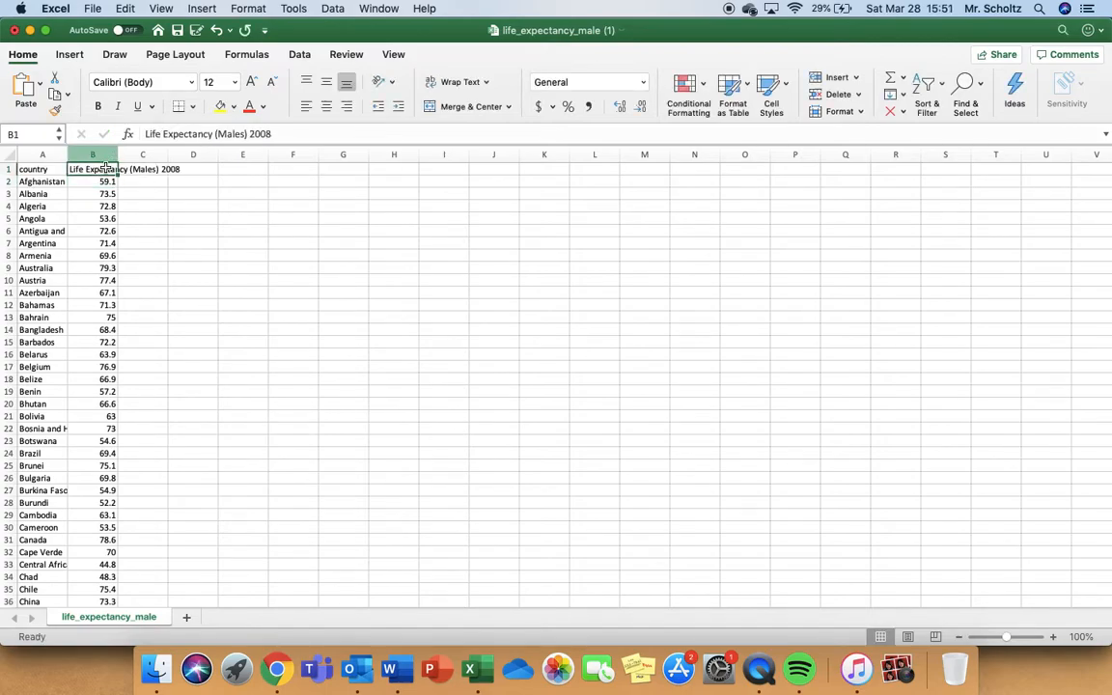
pyautogui.click(461, 85)
pyautogui.moveTo(120, 153); pyautogui.dragTo(141, 155)
pyautogui.click(151, 196)
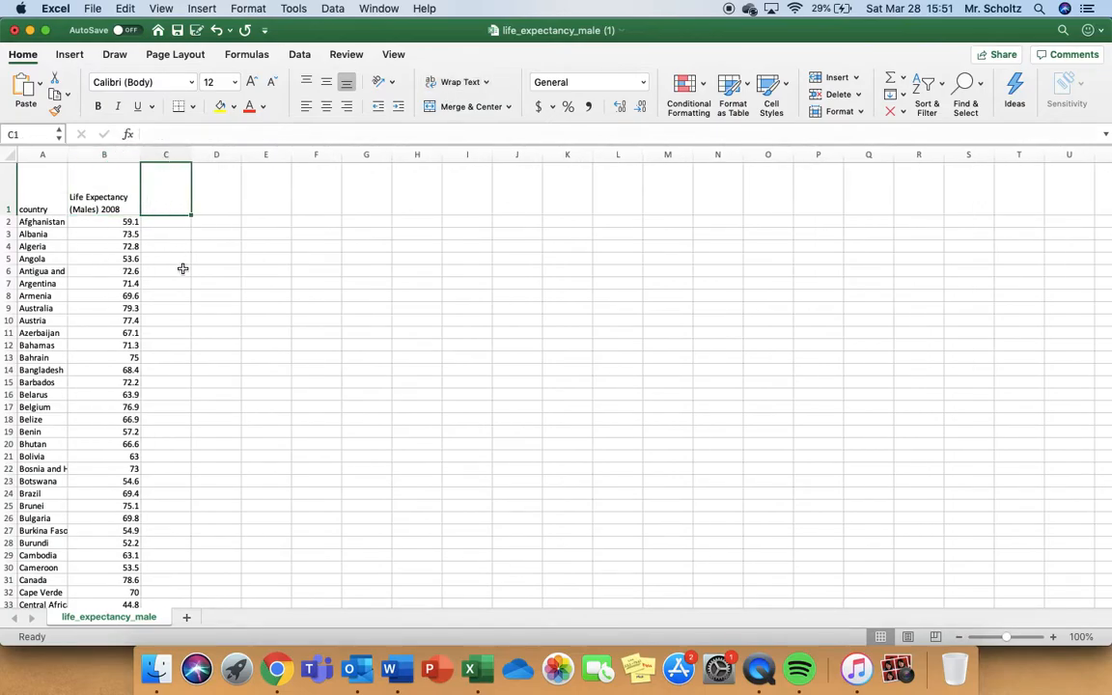
# Switch to the men's BMI workbook and delete the year columns 1980 through 2007, keeping only the country and 2008 columns
pyautogui.hotkey('ctrl', 'Up')
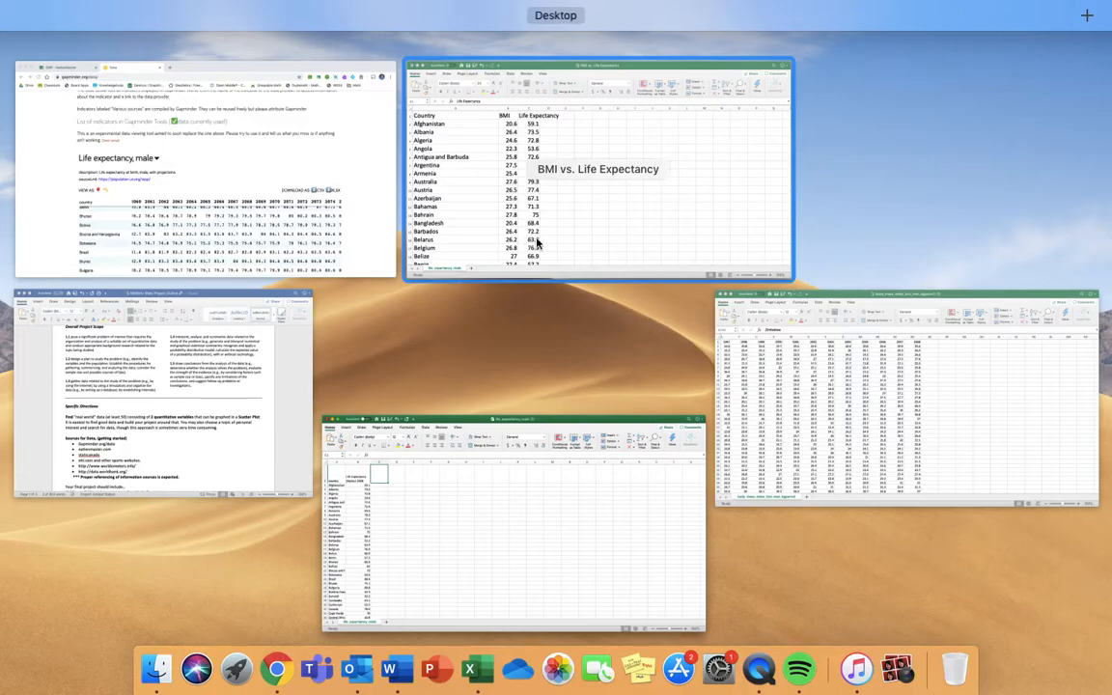
pyautogui.click(777, 357)
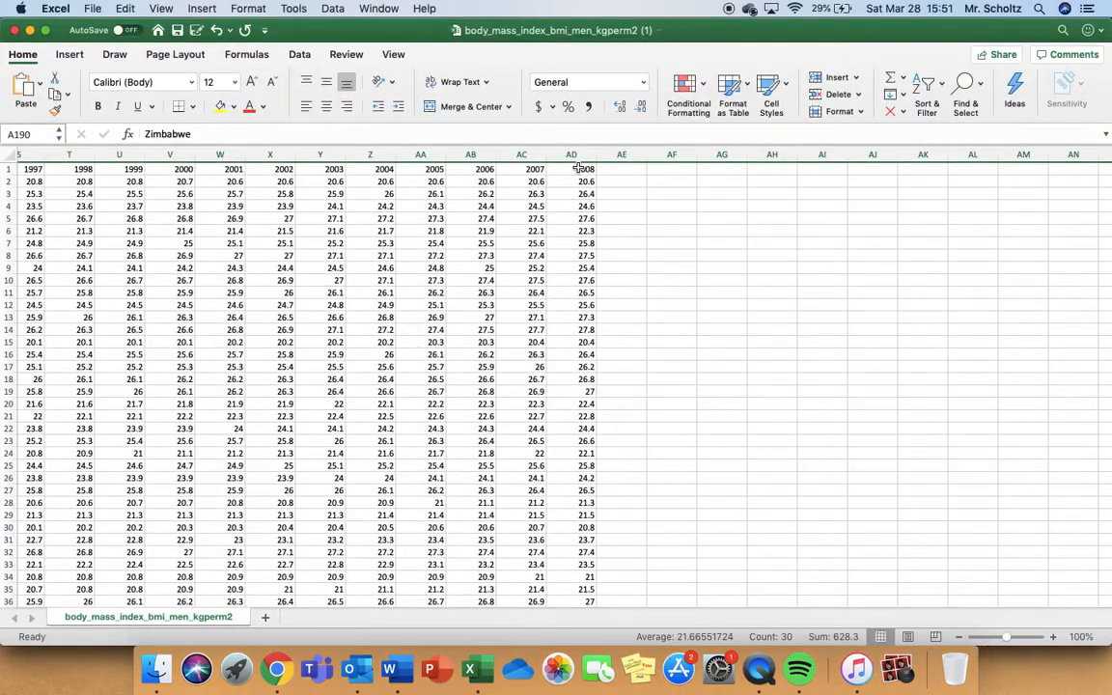
pyautogui.click(525, 155)
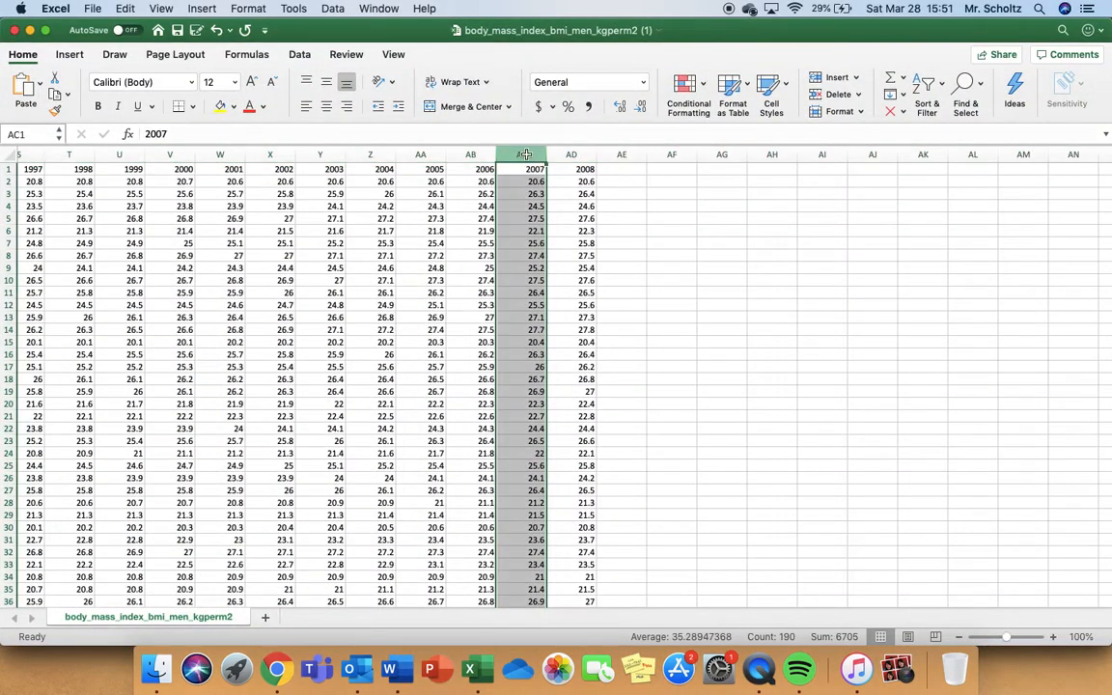
pyautogui.hscroll(-10, 434, 218)
pyautogui.keyDown('shift'); pyautogui.click(100, 155); pyautogui.keyUp('shift')
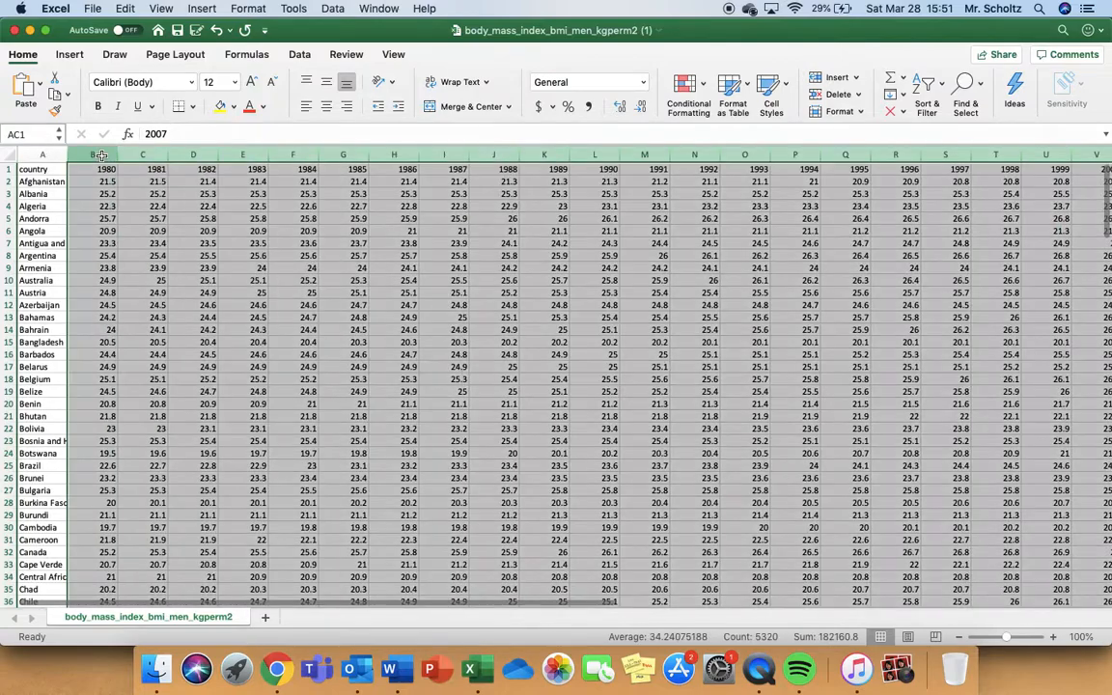
pyautogui.rightClick(101, 155)
pyautogui.click(131, 245)
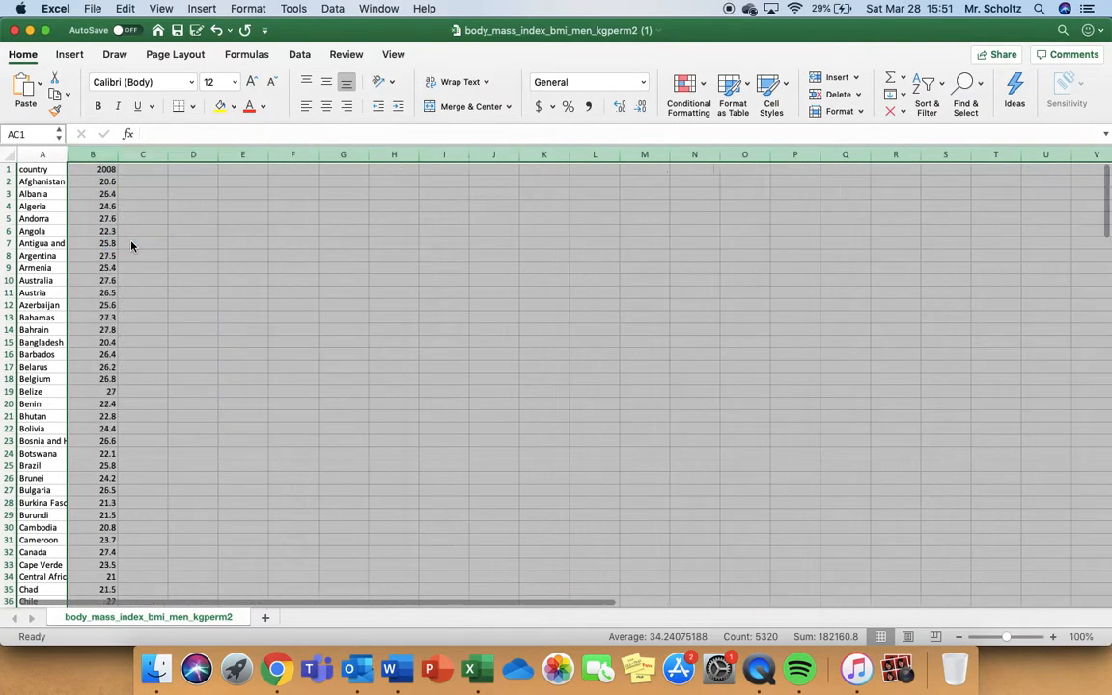
# Replace the header in cell B1 with "BMI"
pyautogui.click(106, 170)
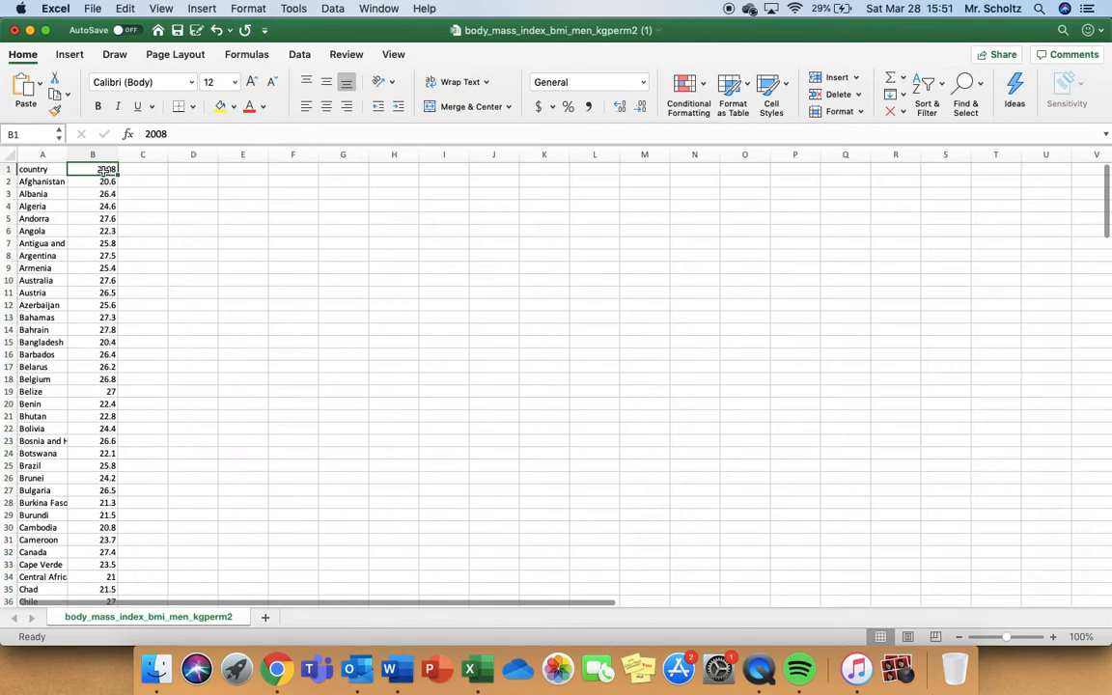
pyautogui.write('BMI')
pyautogui.press('Return')
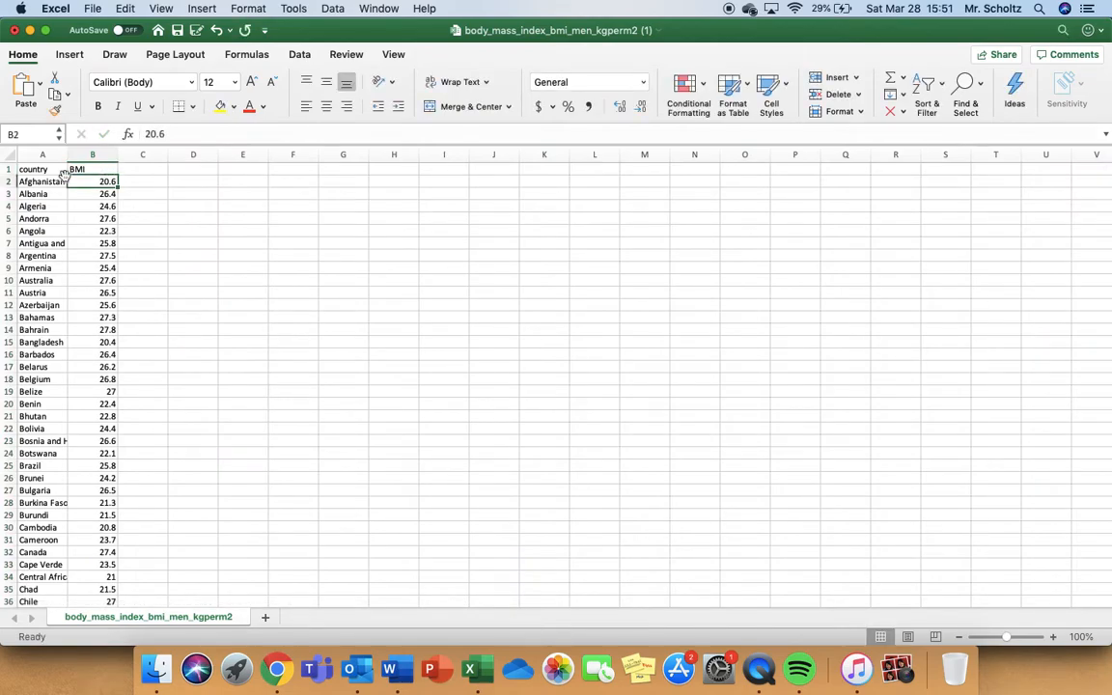
# Select the whole country and BMI table from cell A1 to check how far its rows extend
pyautogui.click(42, 171)
pyautogui.press('shift+super+Right')
pyautogui.press('shift+super+Down')
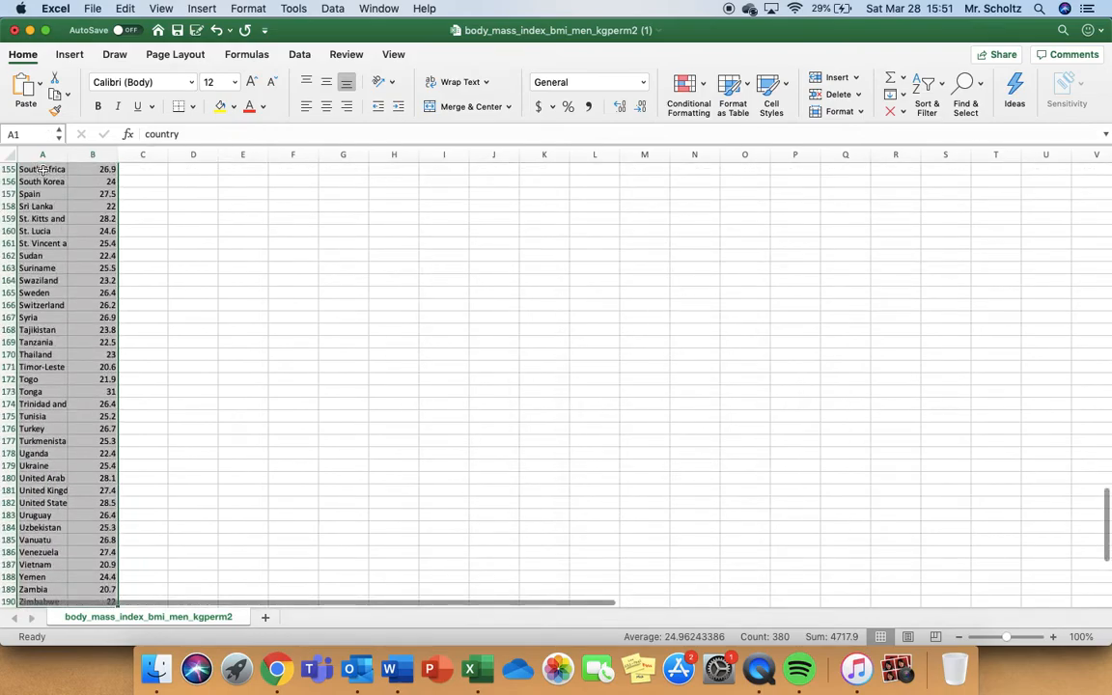
# Switch to the male life expectancy workbook and copy its whole table, A1:B185, including the headers
pyautogui.hotkey('ctrl', 'Up')
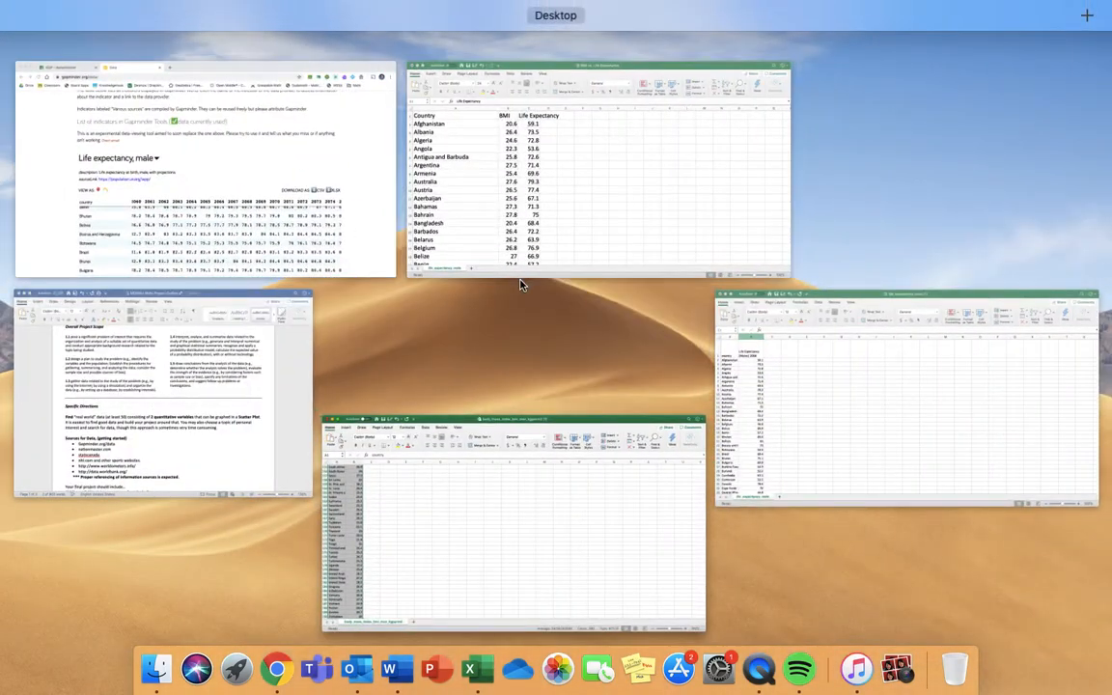
pyautogui.click(712, 381)
pyautogui.click(43, 190)
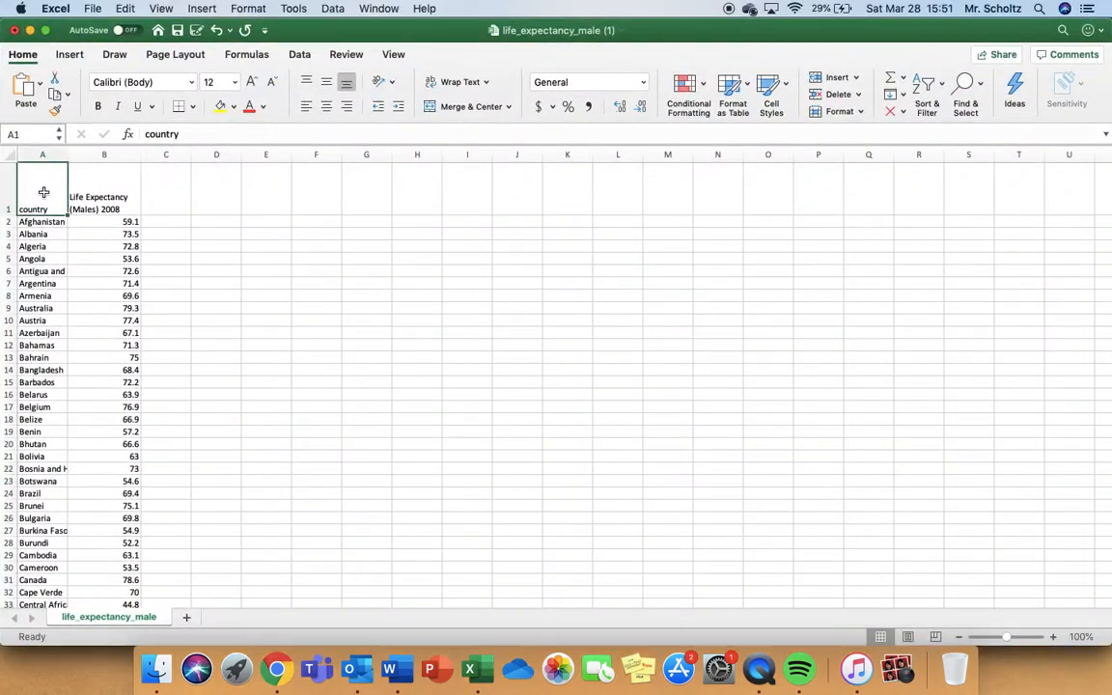
pyautogui.press('shift+super+Right')
pyautogui.press('shift+super+Down')
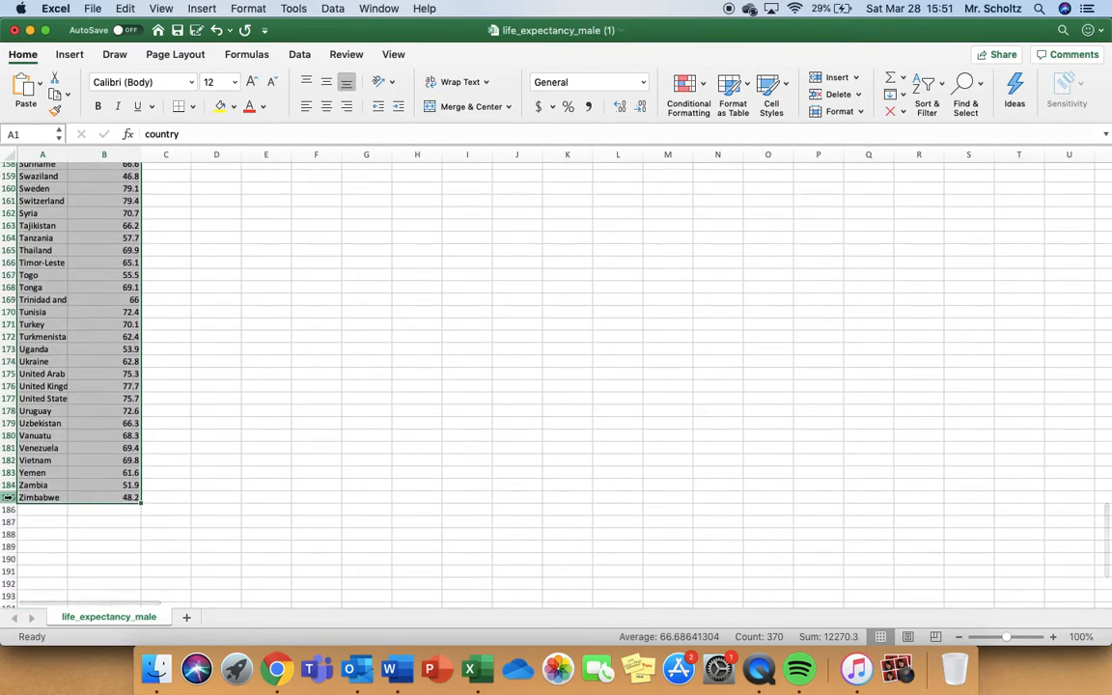
pyautogui.scroll(20, 58, 386)
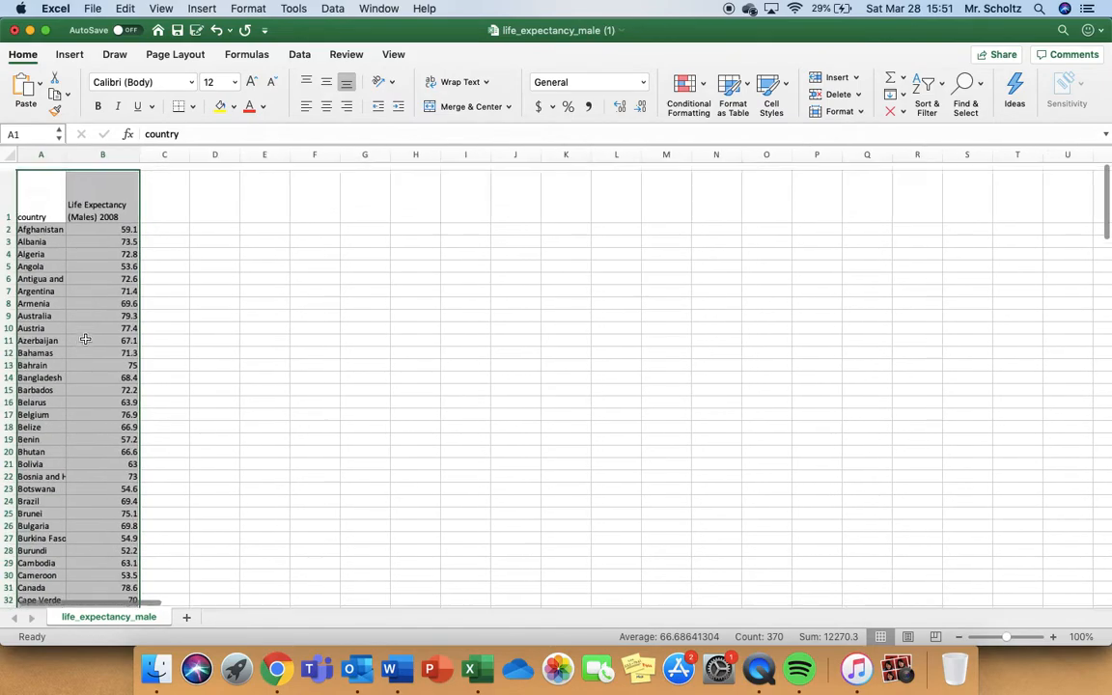
pyautogui.scroll(-20, 44, 196)
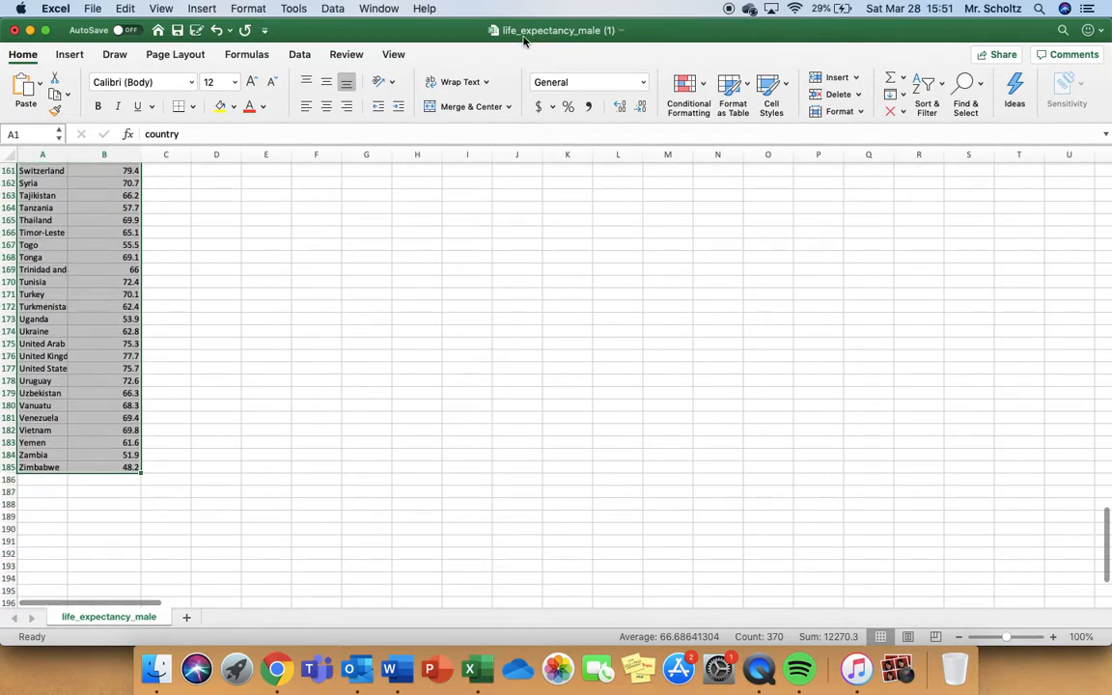
pyautogui.press('super+c')
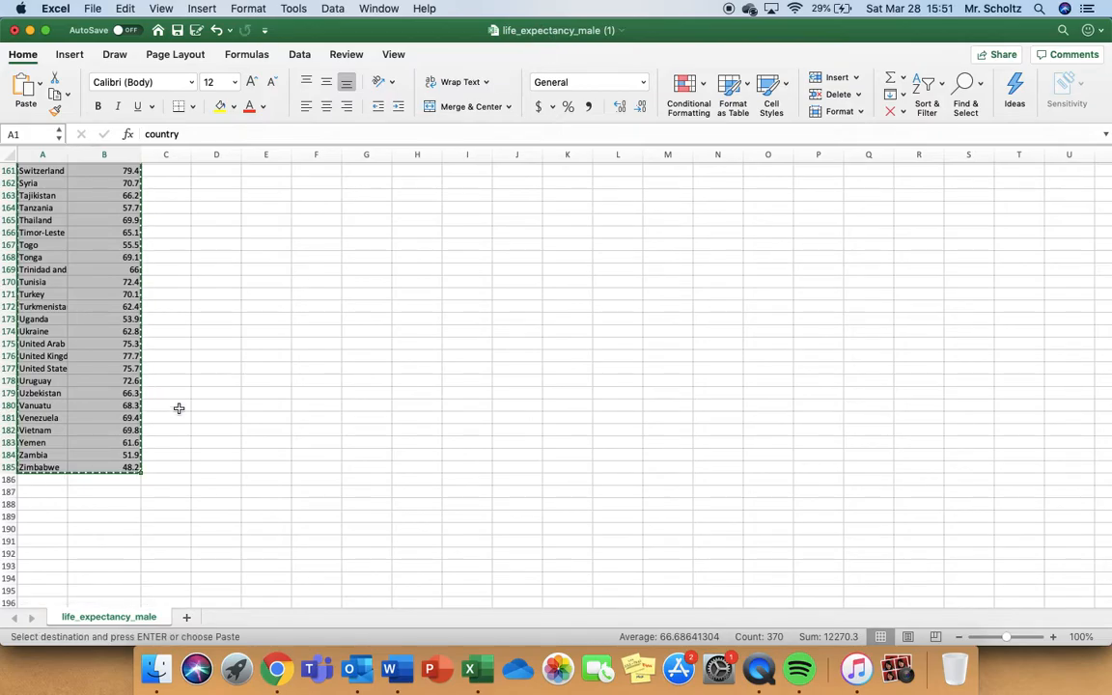
# Return to the men's BMI workbook and paste the life expectancy table beside the BMI data, starting at cell C1
pyautogui.hotkey('ctrl', 'Up')
pyautogui.click(688, 358)
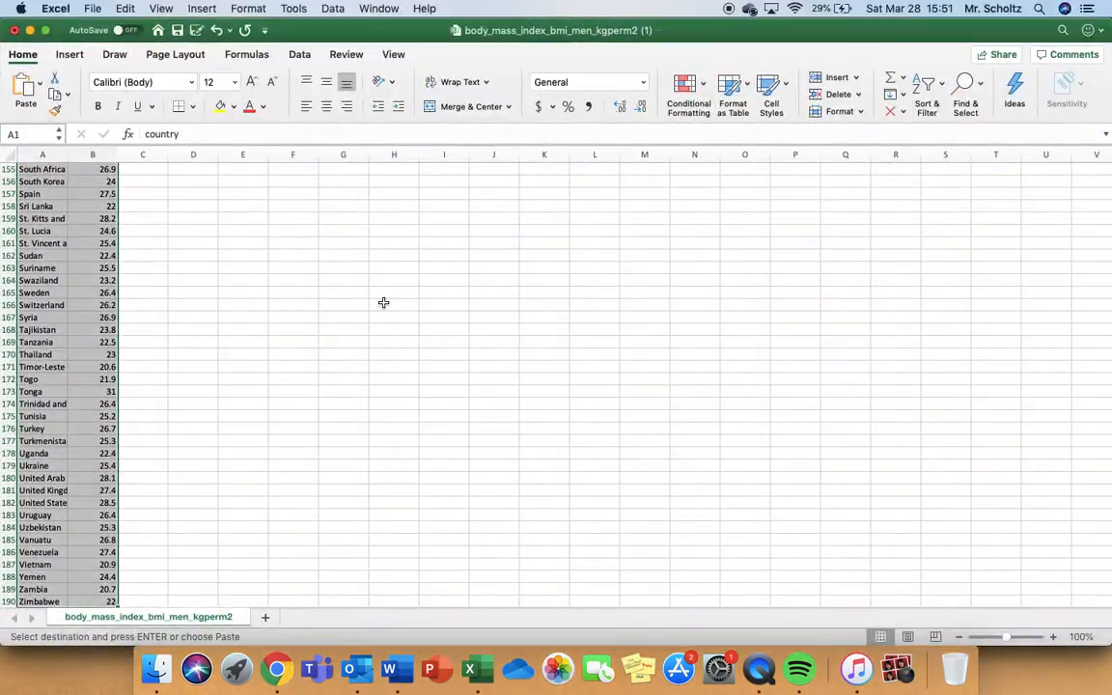
pyautogui.scroll(20, 383, 302)
pyautogui.click(156, 171)
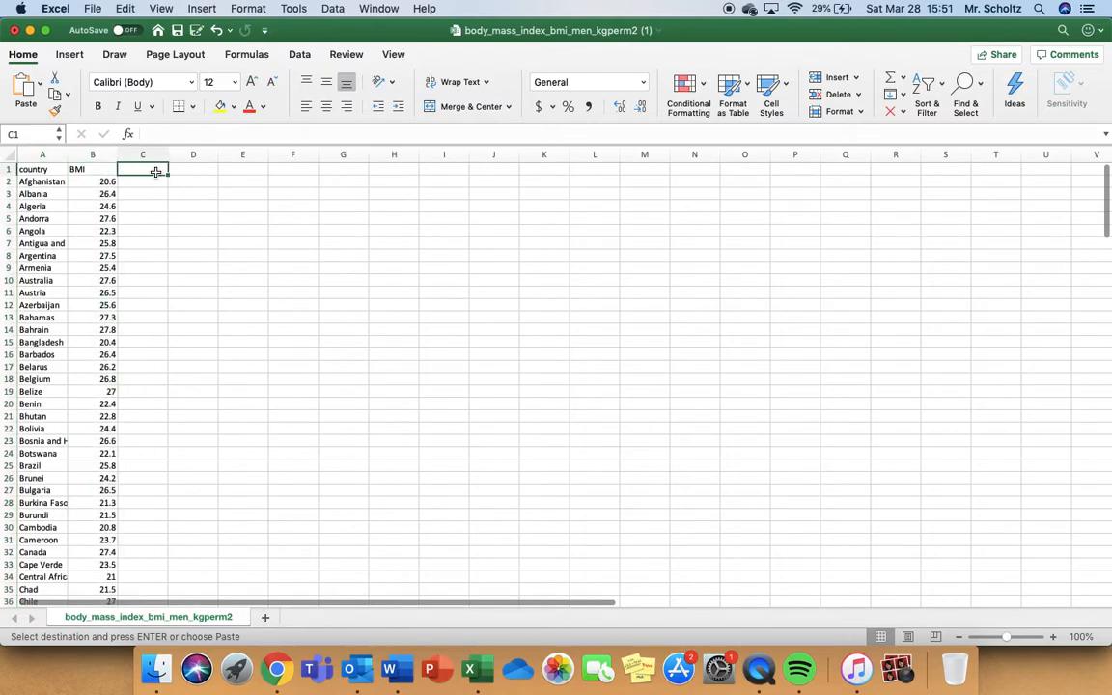
pyautogui.press('super+v')
# Compare the two country columns at the end and beginning of the table to check whether their rows line up
pyautogui.scroll(-20, 202, 261)
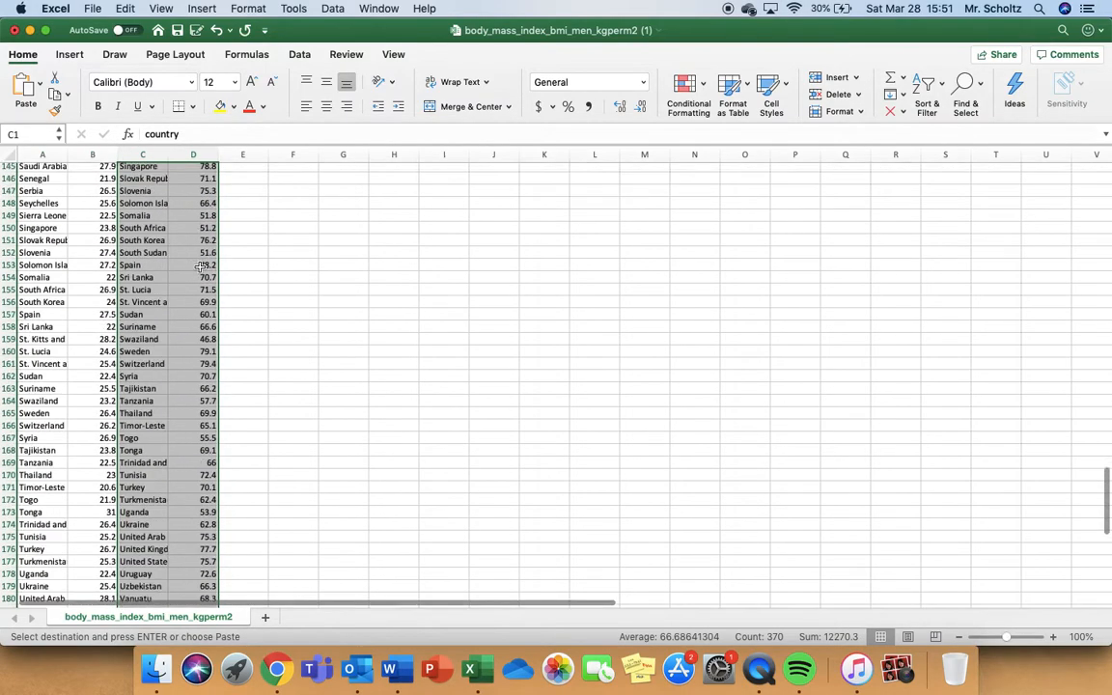
pyautogui.moveTo(39, 448); pyautogui.dragTo(40, 483)
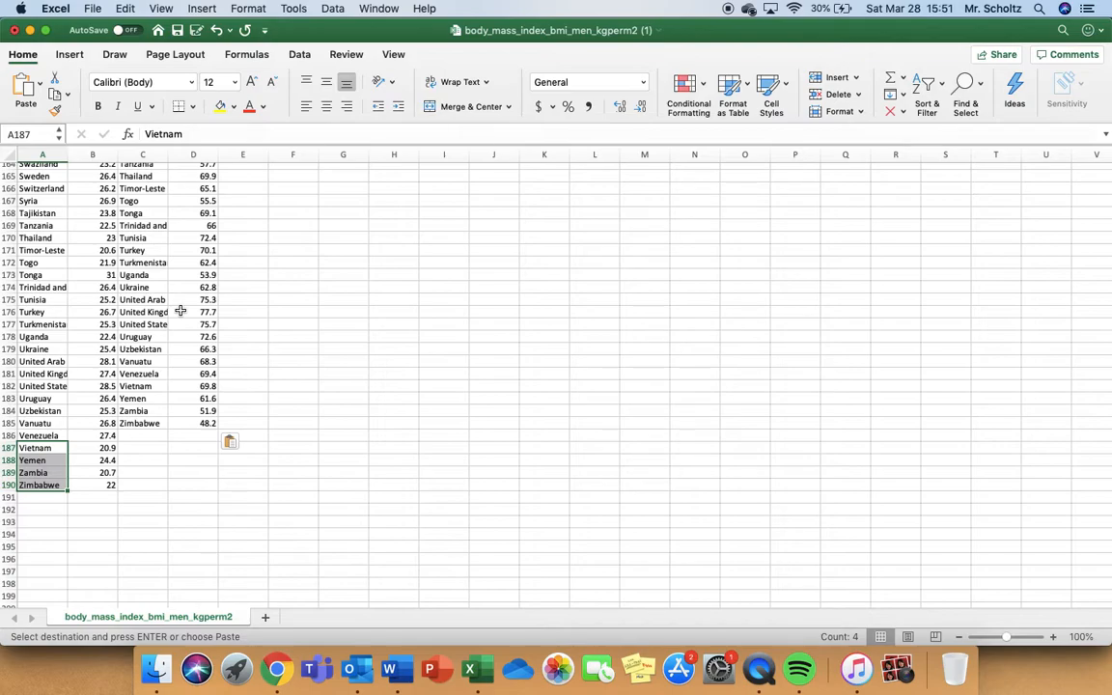
pyautogui.scroll(20, 115, 245)
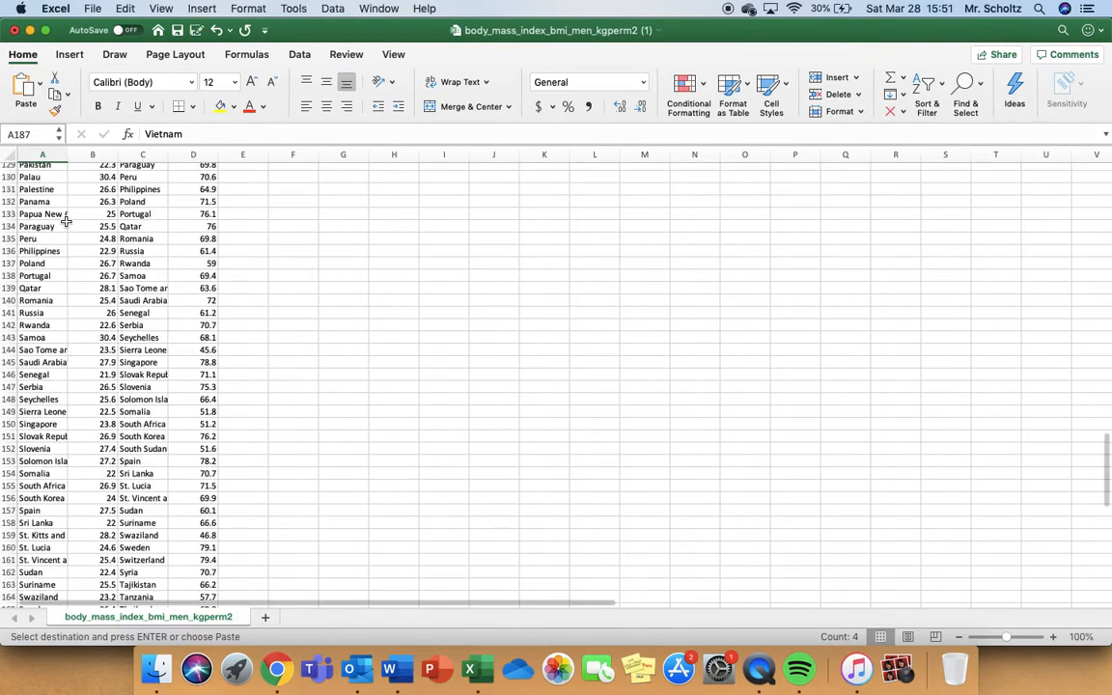
pyautogui.click(44, 219)
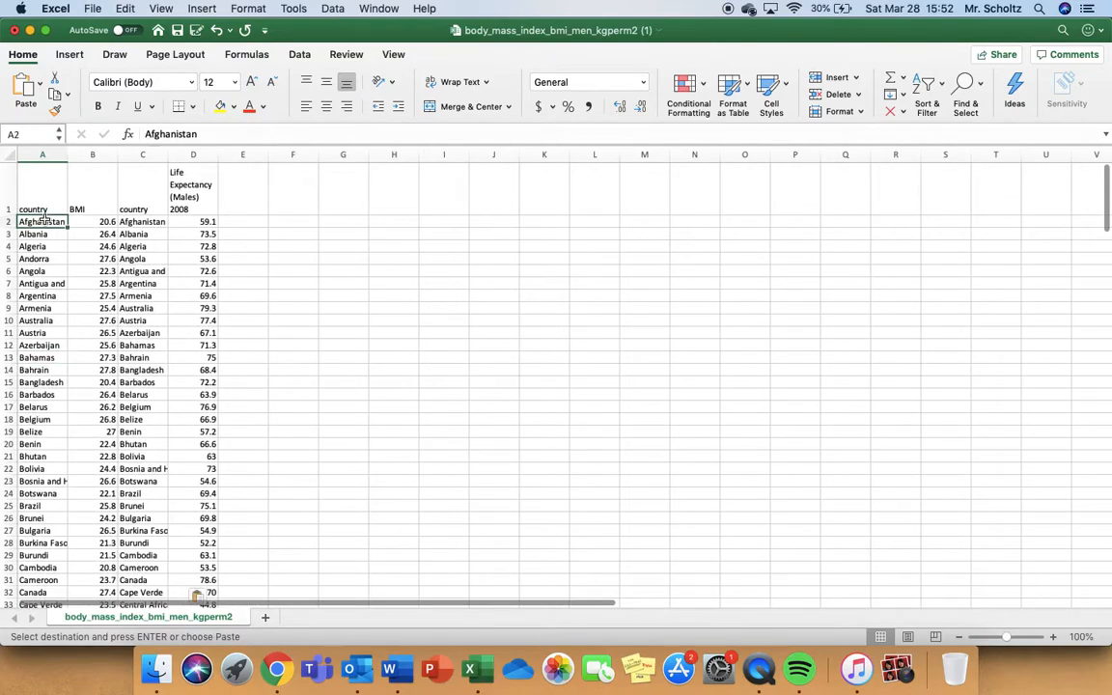
pyautogui.click(96, 222)
pyautogui.click(188, 221)
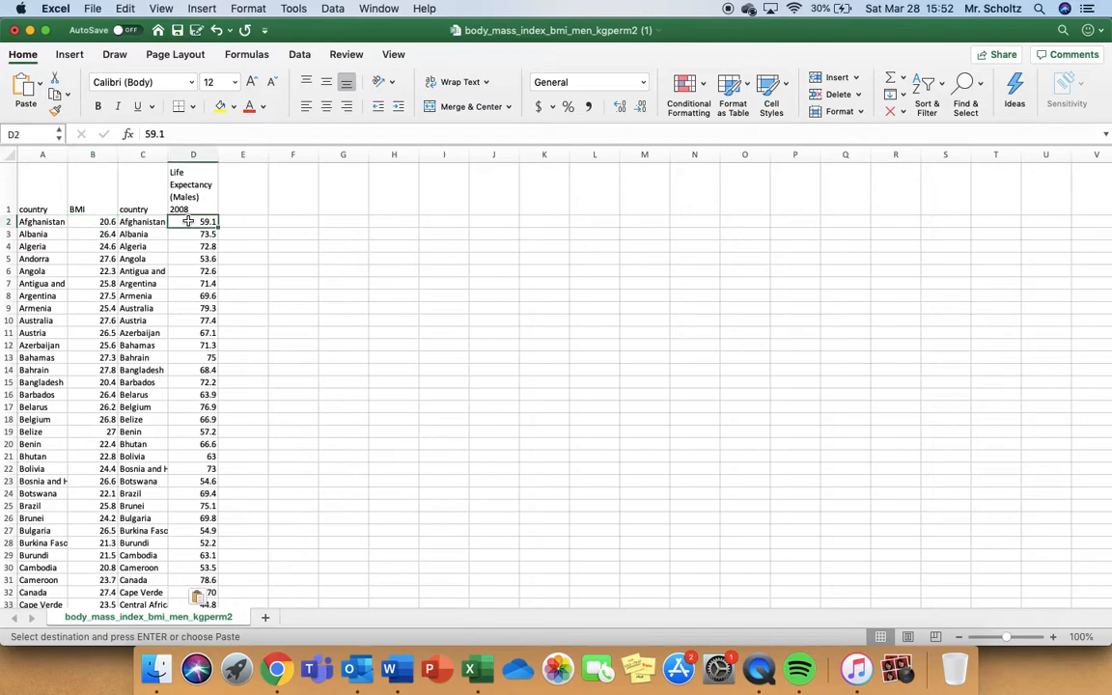
pyautogui.click(45, 296)
pyautogui.click(93, 295)
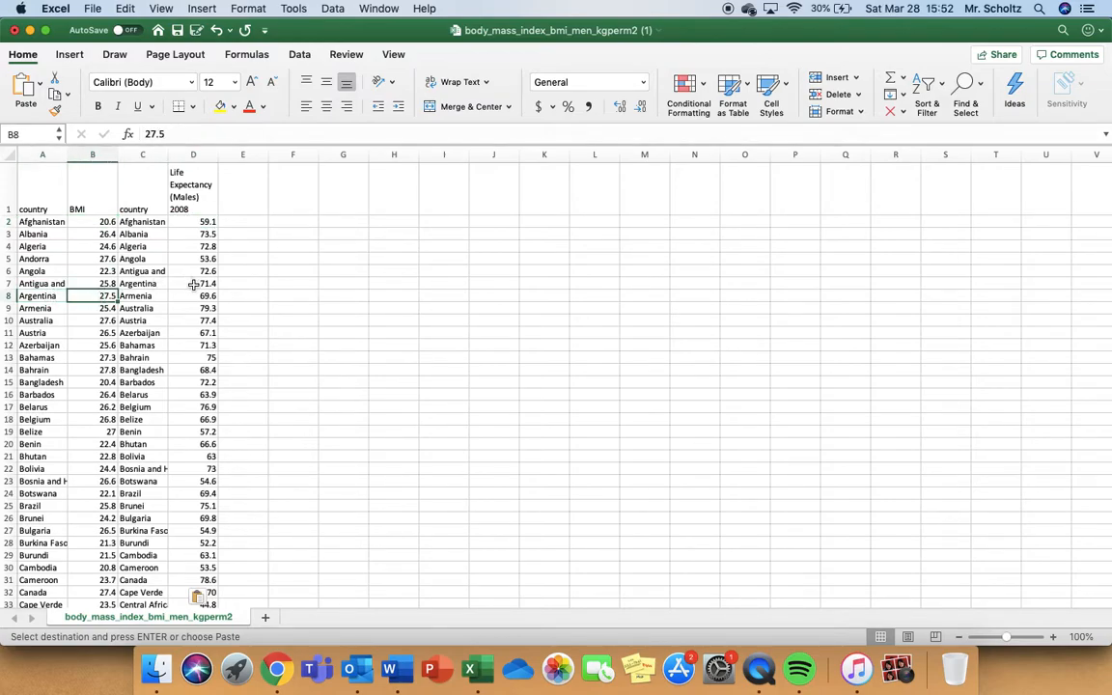
pyautogui.click(194, 285)
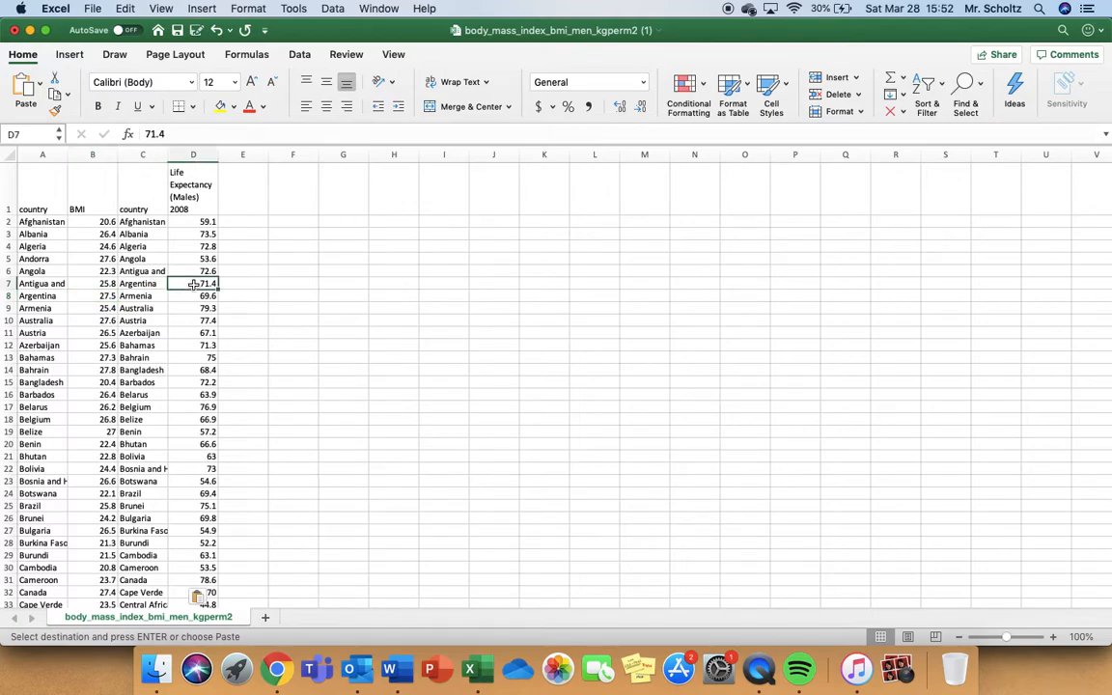
pyautogui.click(144, 285)
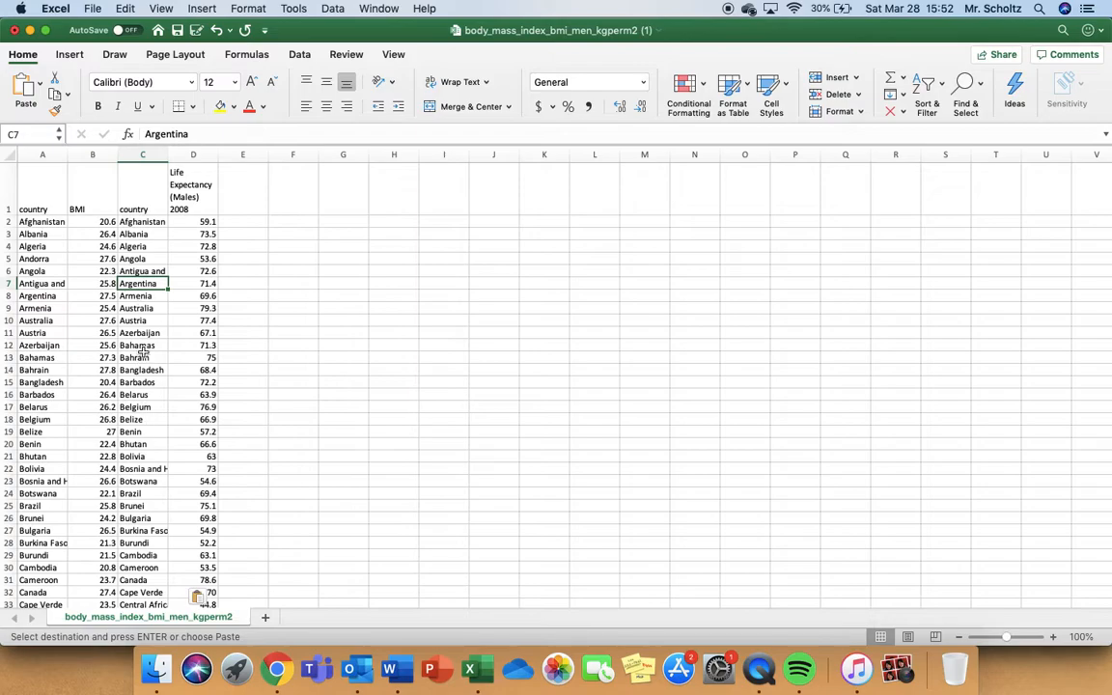
# Delete the Andorra country and BMI cells, A5:B5, shifting the cells below up
pyautogui.click(48, 260)
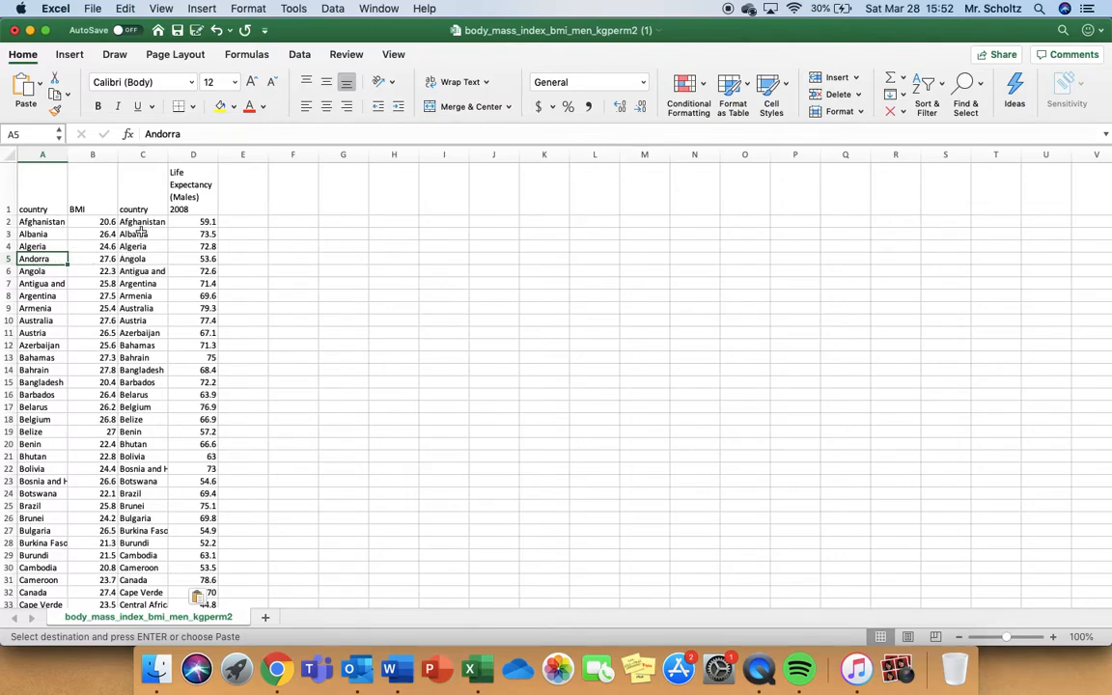
pyautogui.keyDown('shift'); pyautogui.click(77, 259); pyautogui.keyUp('shift')
pyautogui.rightClick(77, 259)
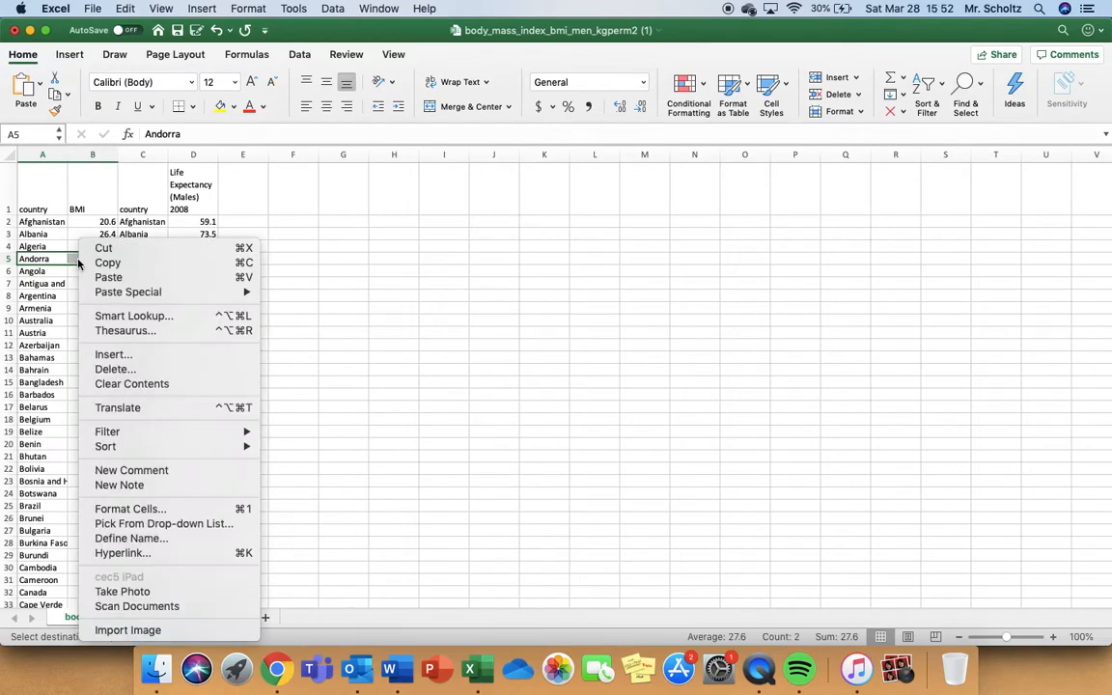
pyautogui.click(138, 369)
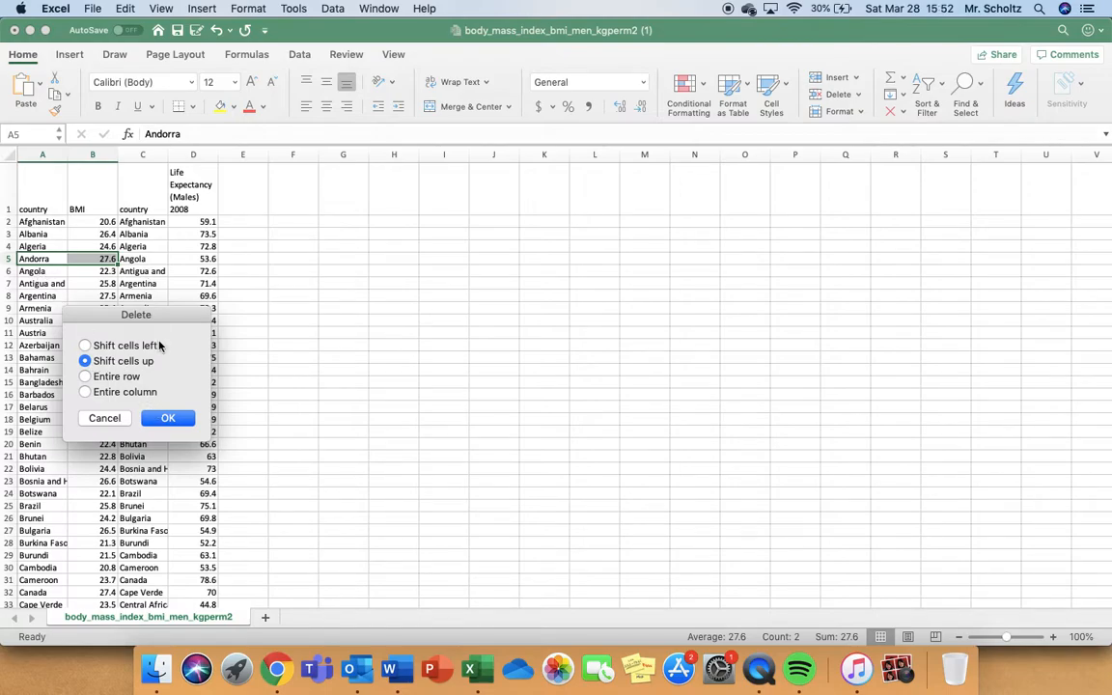
pyautogui.click(166, 417)
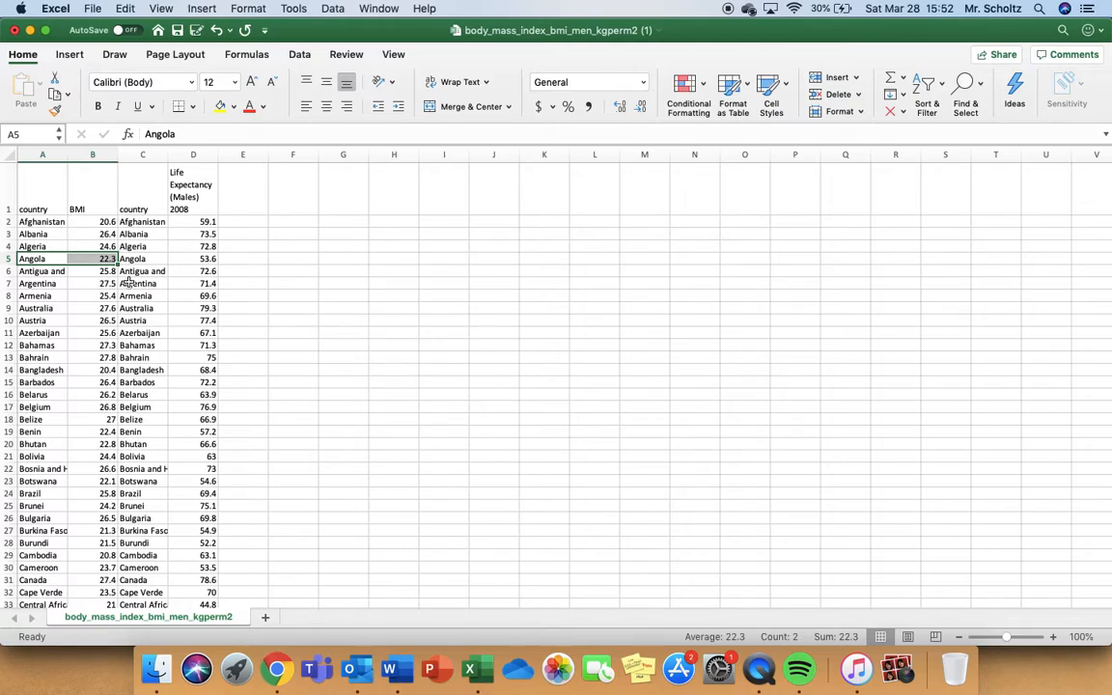
# Find the next country mismatch below Angola and delete the Dominica country and BMI cells, A49:B49, shifting the cells below up
pyautogui.scroll(-4, 128, 280)
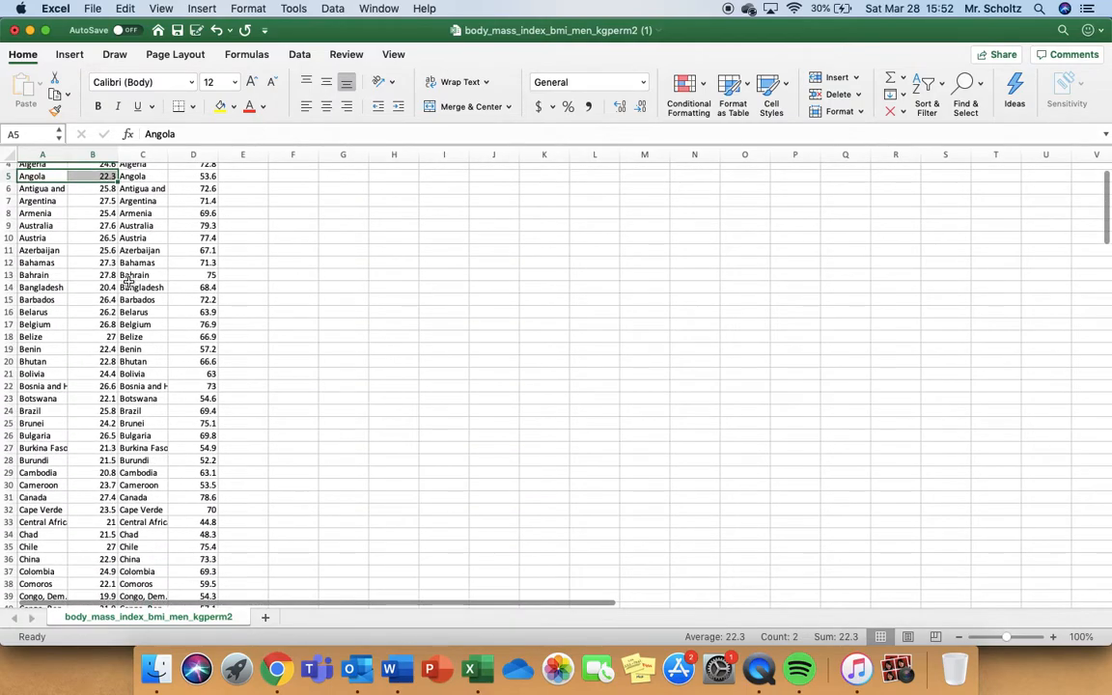
pyautogui.scroll(-4, 91, 379)
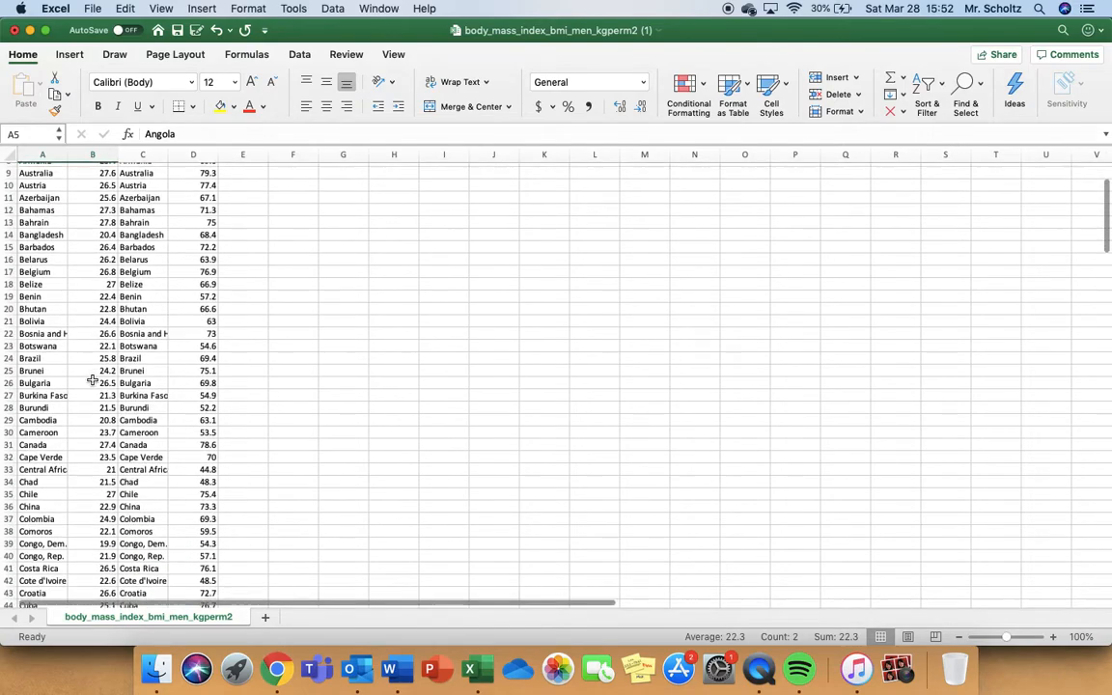
pyautogui.scroll(-5, 60, 401)
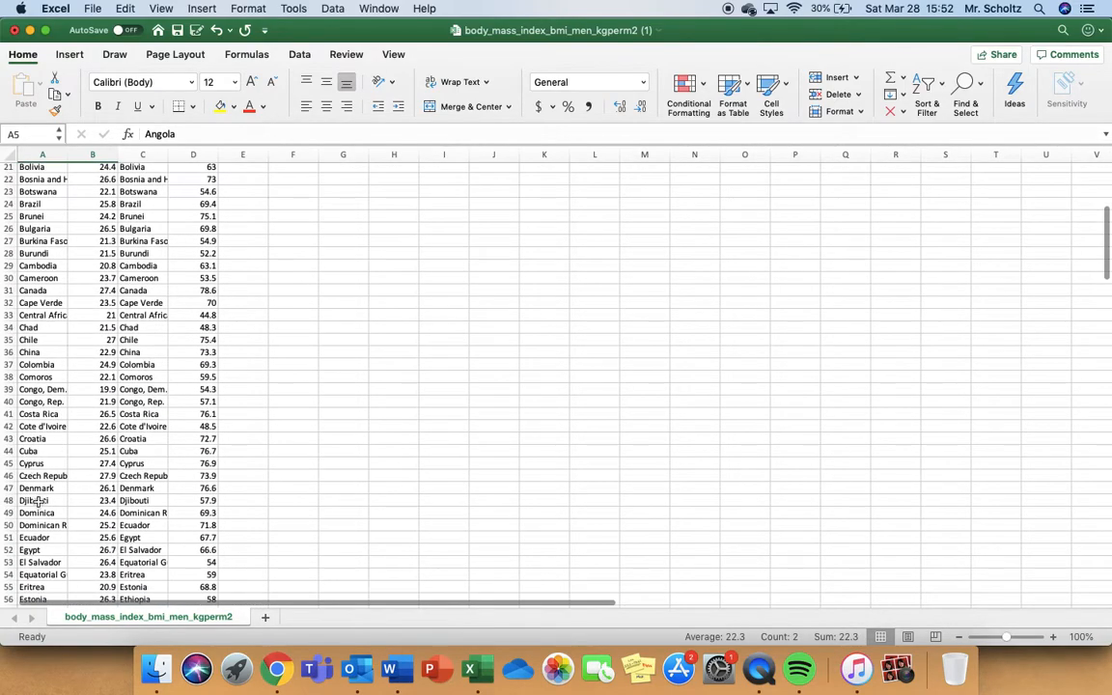
pyautogui.click(145, 364)
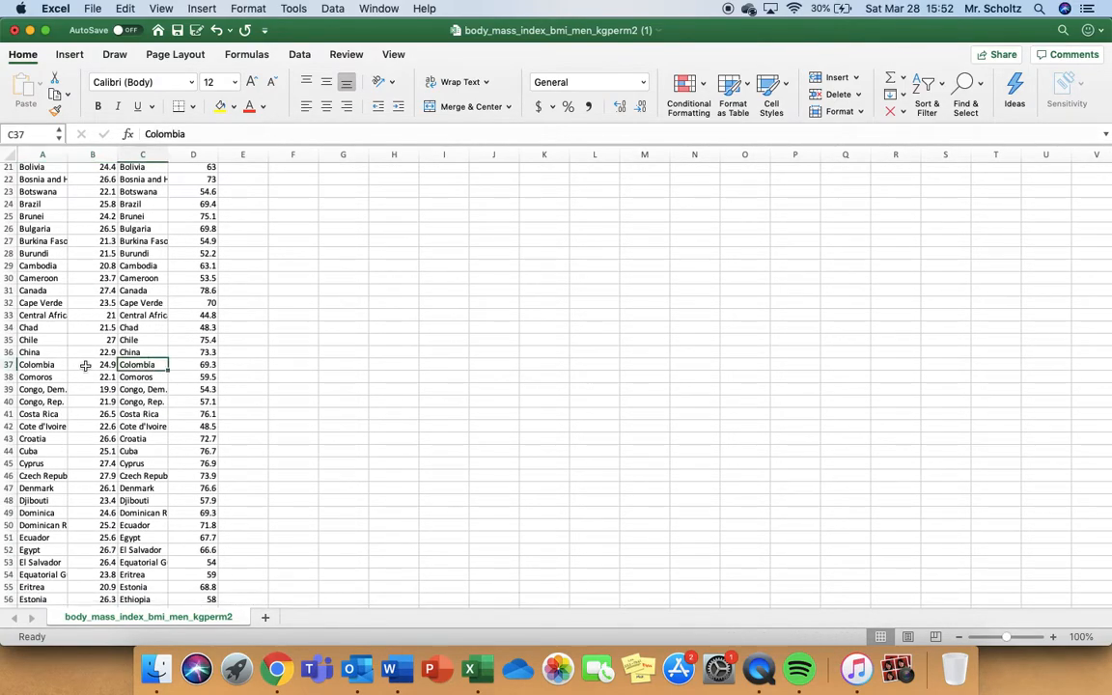
pyautogui.scroll(-10, 124, 374)
pyautogui.click(132, 413)
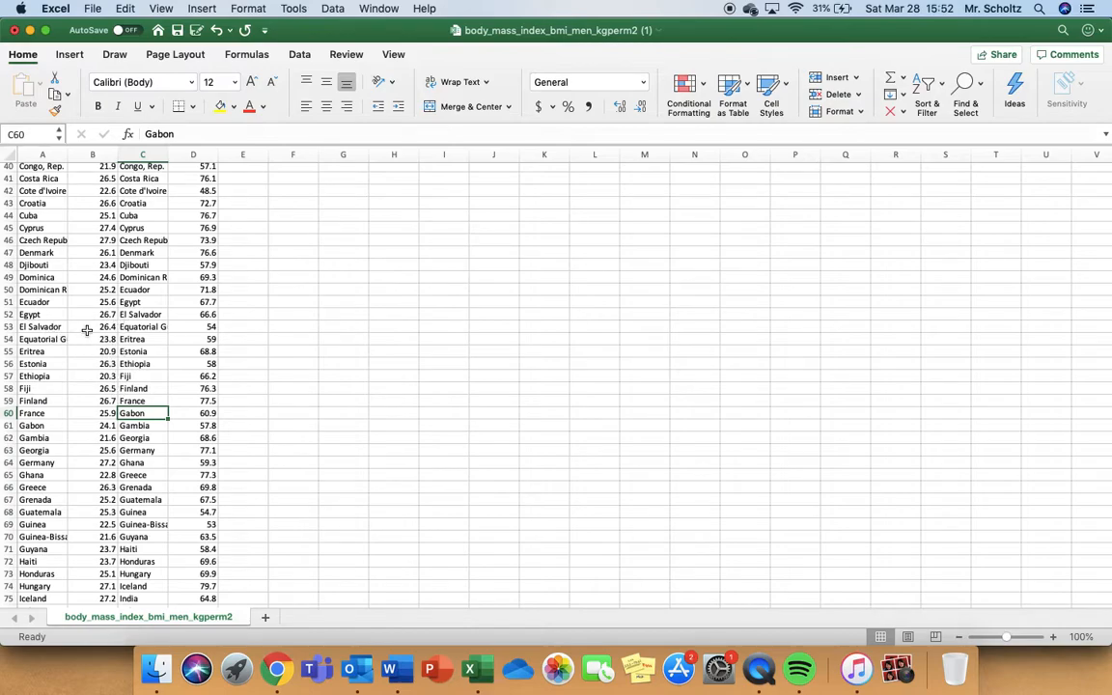
pyautogui.click(44, 278)
pyautogui.hotkey('shift', 'Down')
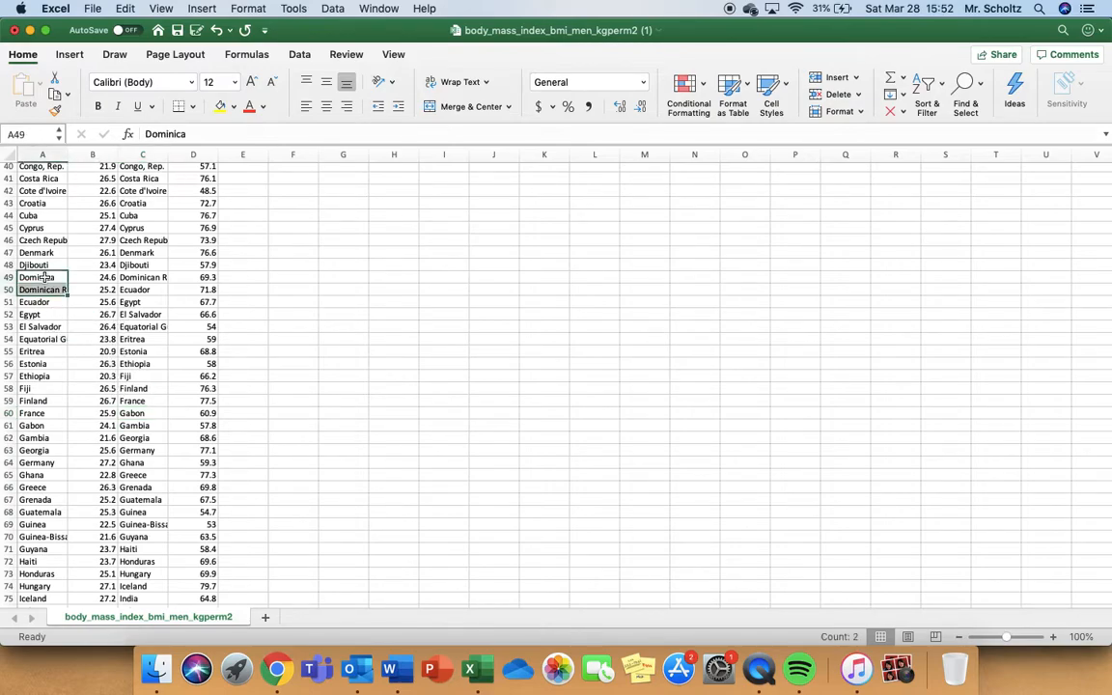
pyautogui.hotkey('shift', 'Right')
pyautogui.hotkey('shift', 'Up')
pyautogui.rightClick(45, 278)
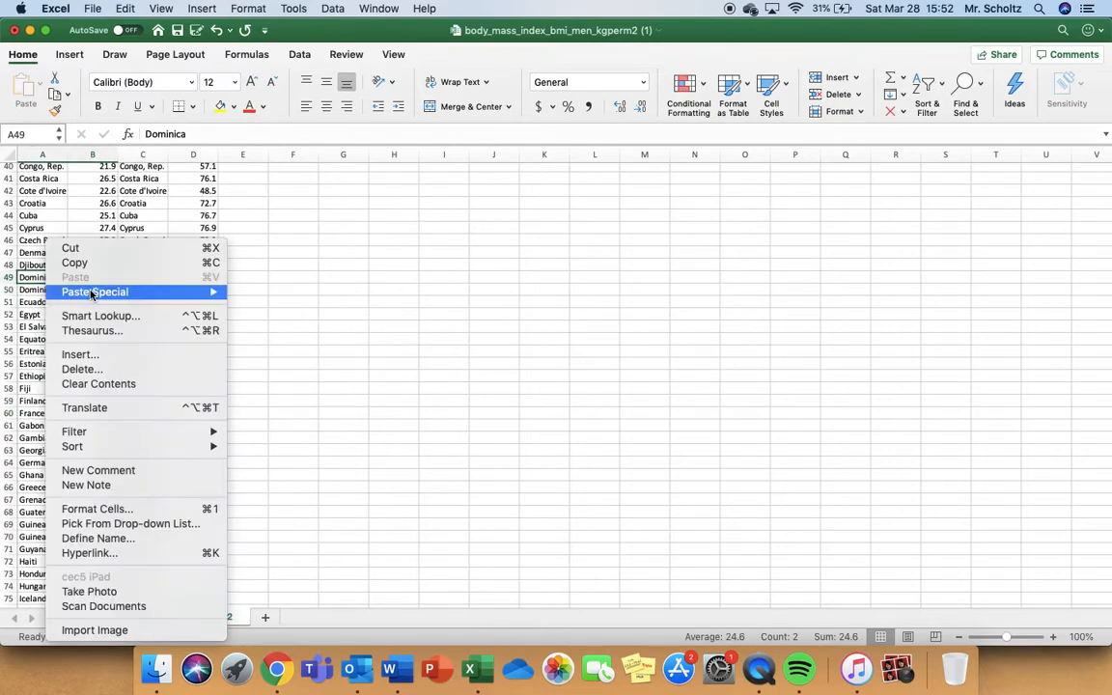
pyautogui.click(92, 369)
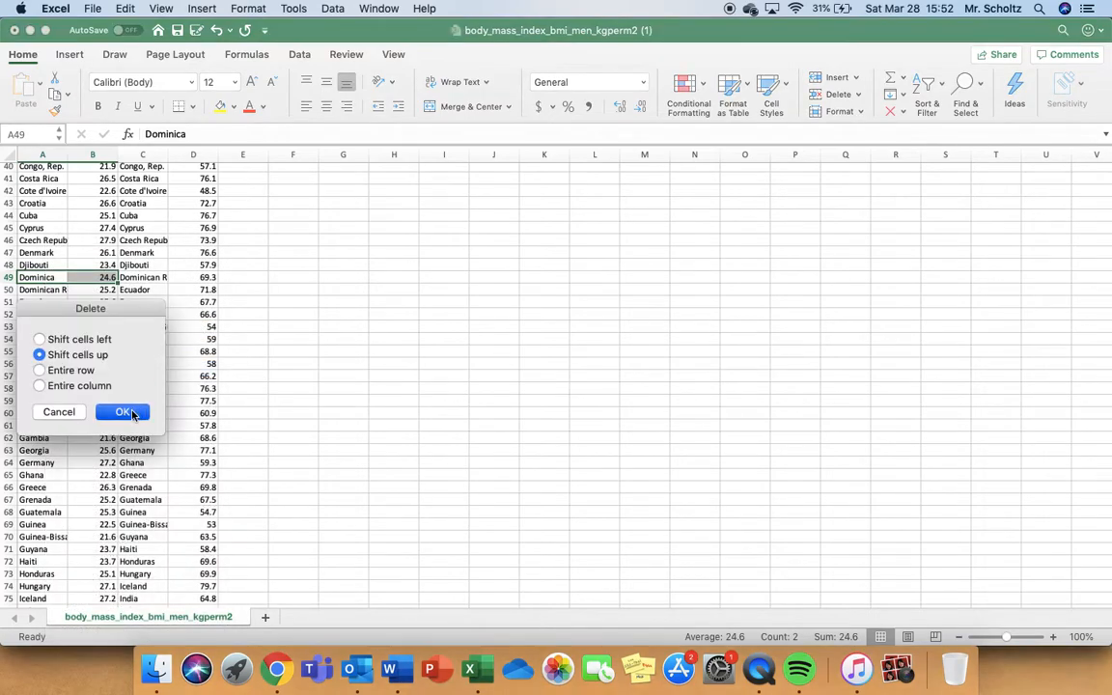
pyautogui.press('Return')
# Delete the Marshall Islands country and BMI cells, A104:B104, shifting the cells below up
pyautogui.scroll(-10, 89, 386)
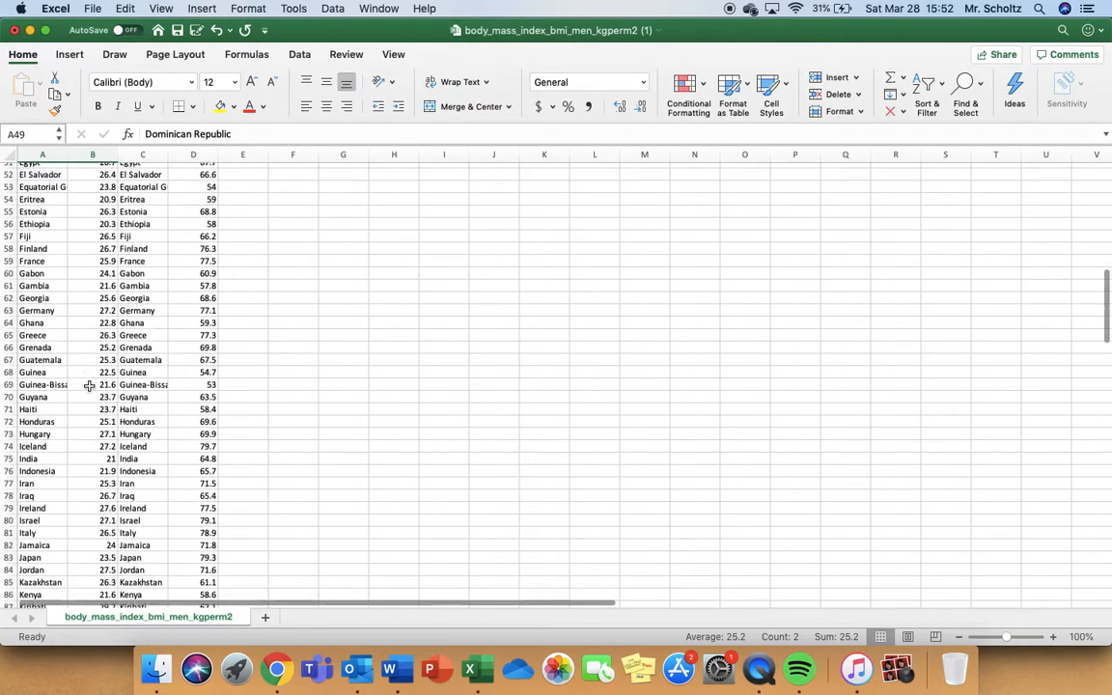
pyautogui.scroll(-3, 49, 454)
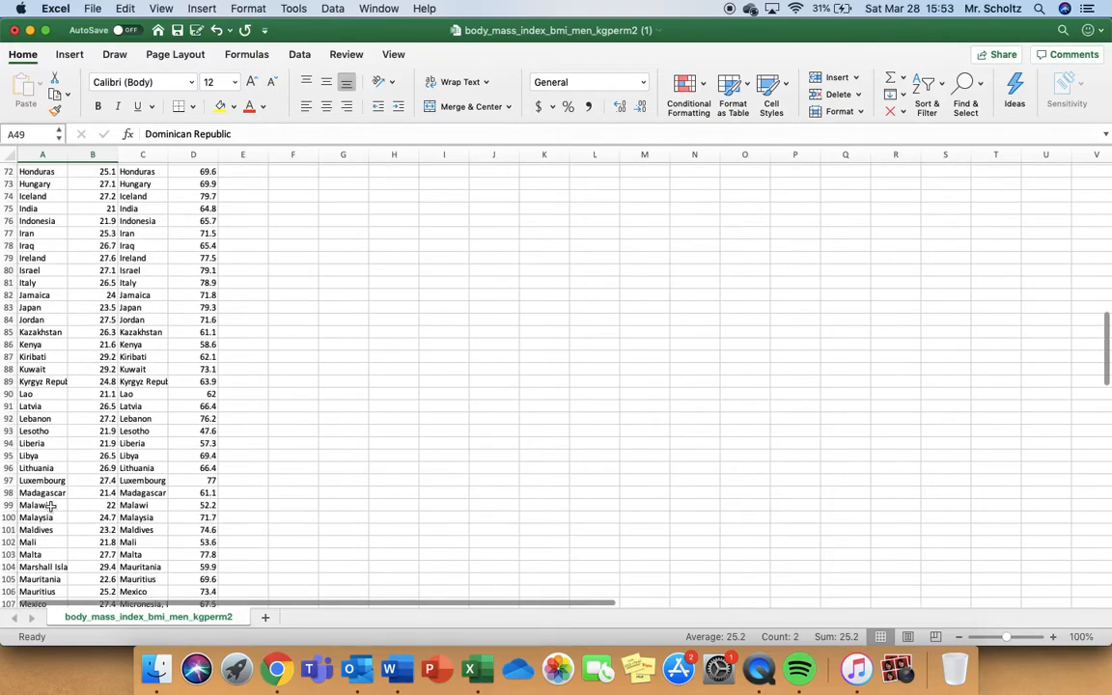
pyautogui.click(42, 506)
pyautogui.moveTo(43, 506); pyautogui.dragTo(91, 508)
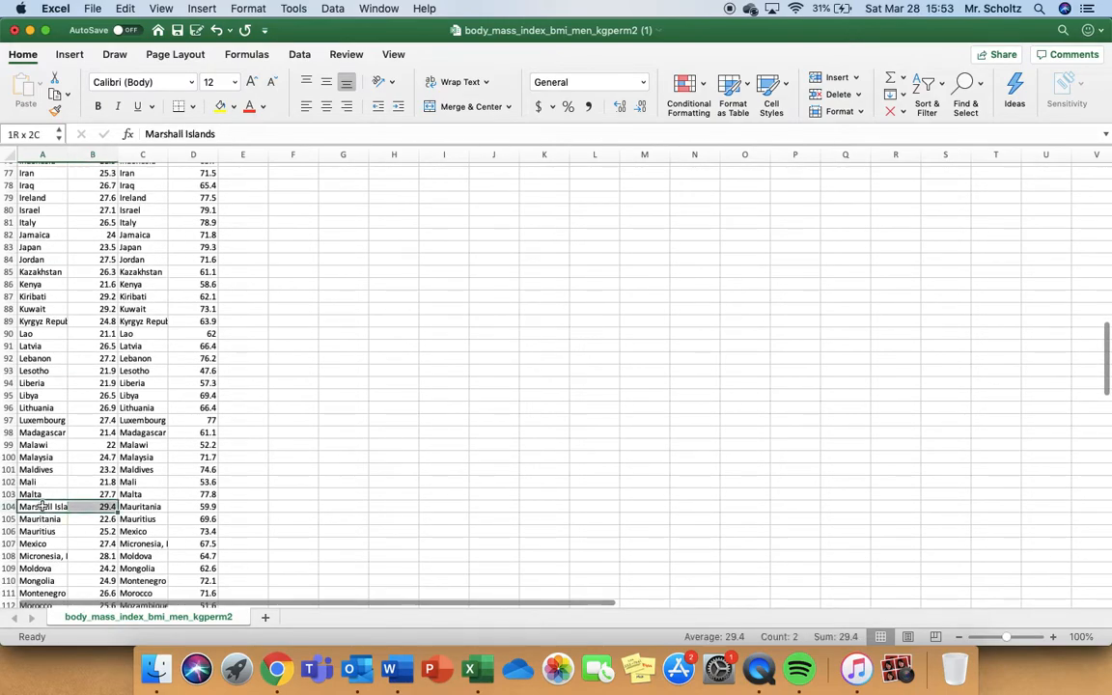
pyautogui.rightClick(92, 510)
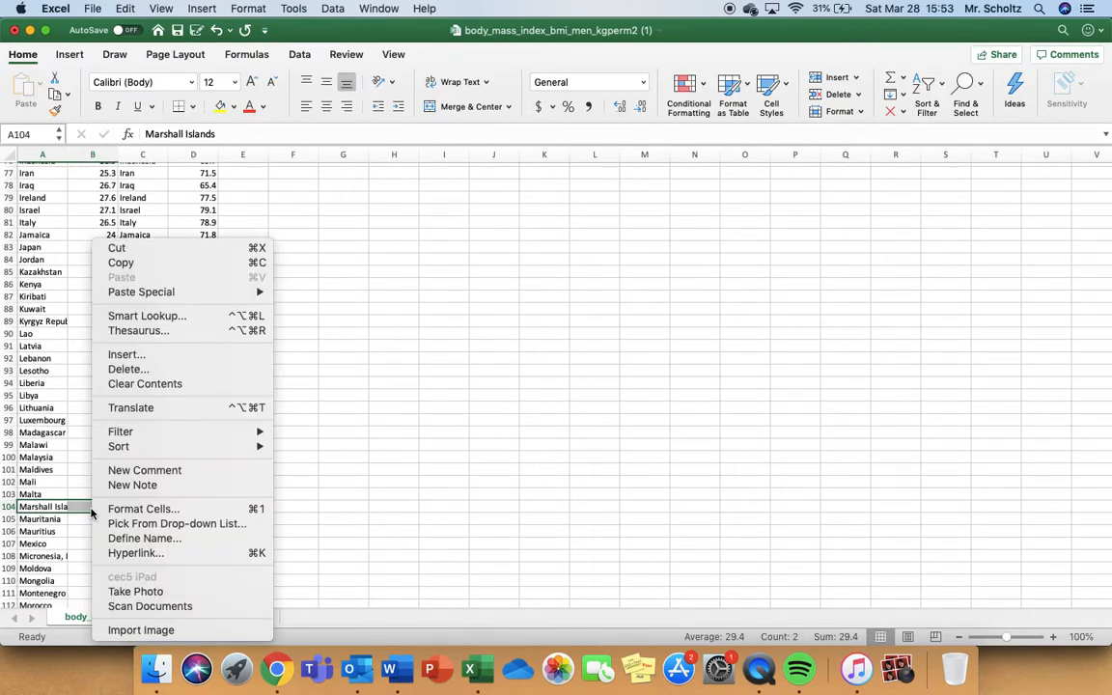
pyautogui.click(160, 369)
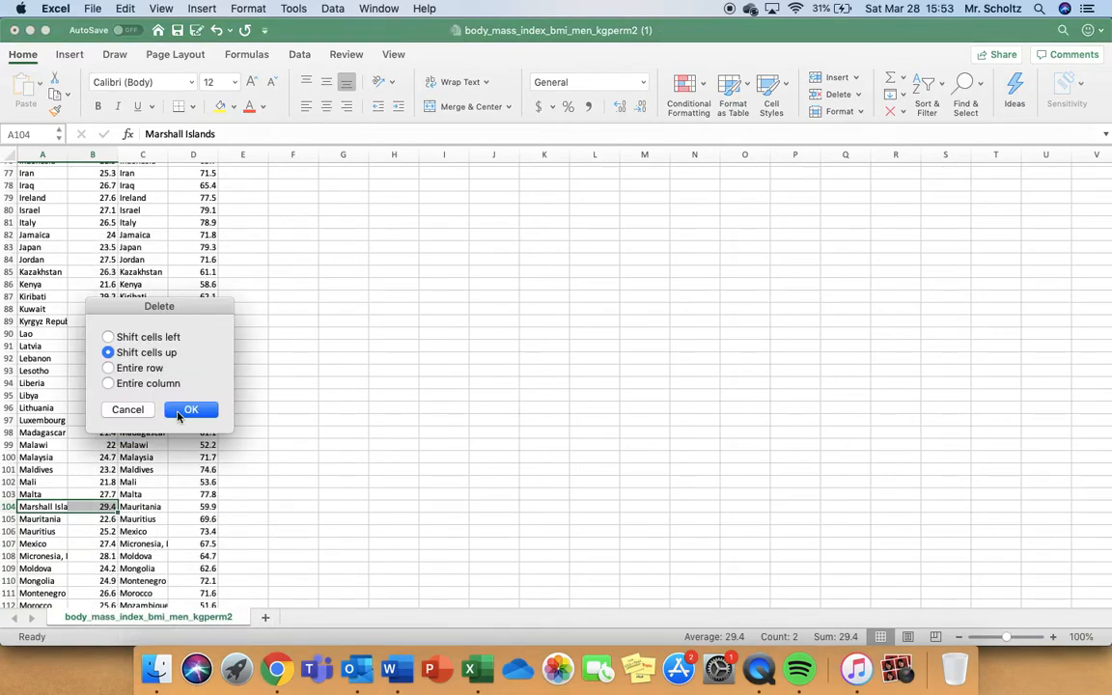
pyautogui.click(179, 410)
# Delete the Palau country and BMI cells, A127:B127, shifting the cells below up
pyautogui.scroll(-5, 118, 498)
pyautogui.scroll(-3, 119, 498)
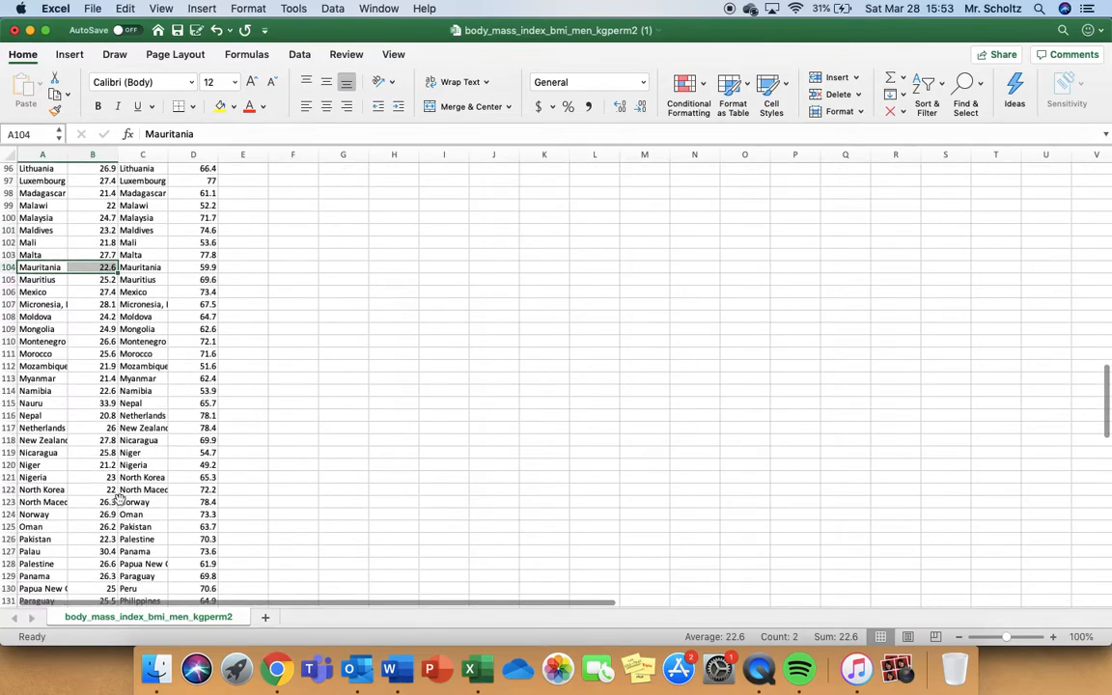
pyautogui.scroll(-1, 118, 497)
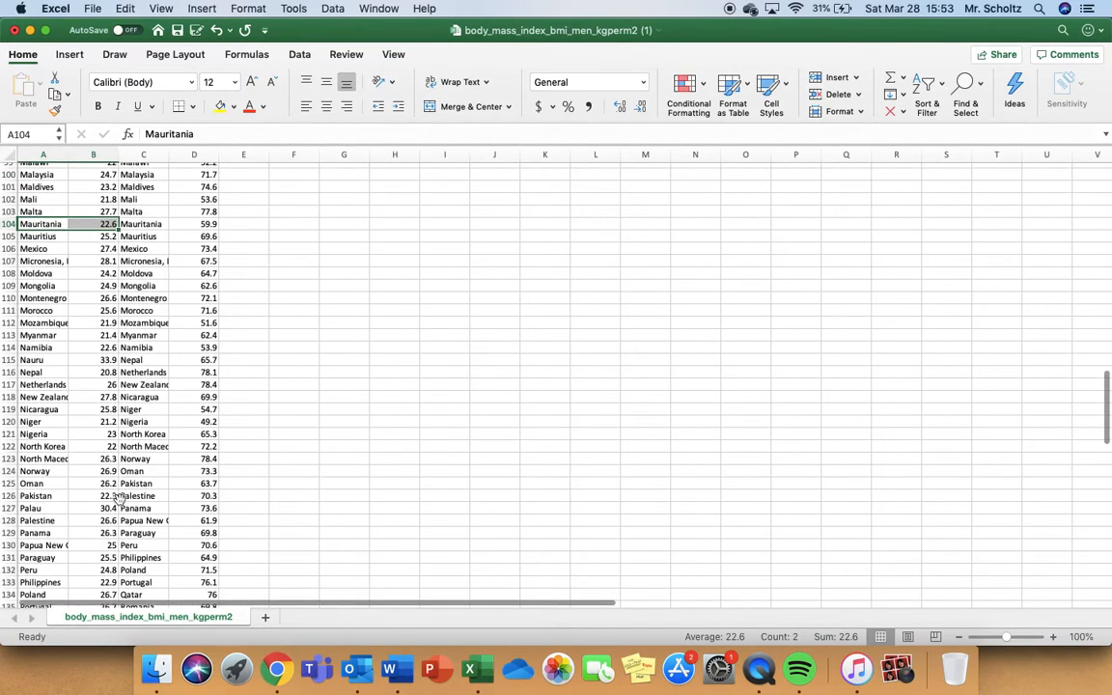
pyautogui.moveTo(101, 507); pyautogui.dragTo(51, 507)
pyautogui.rightClick(50, 506)
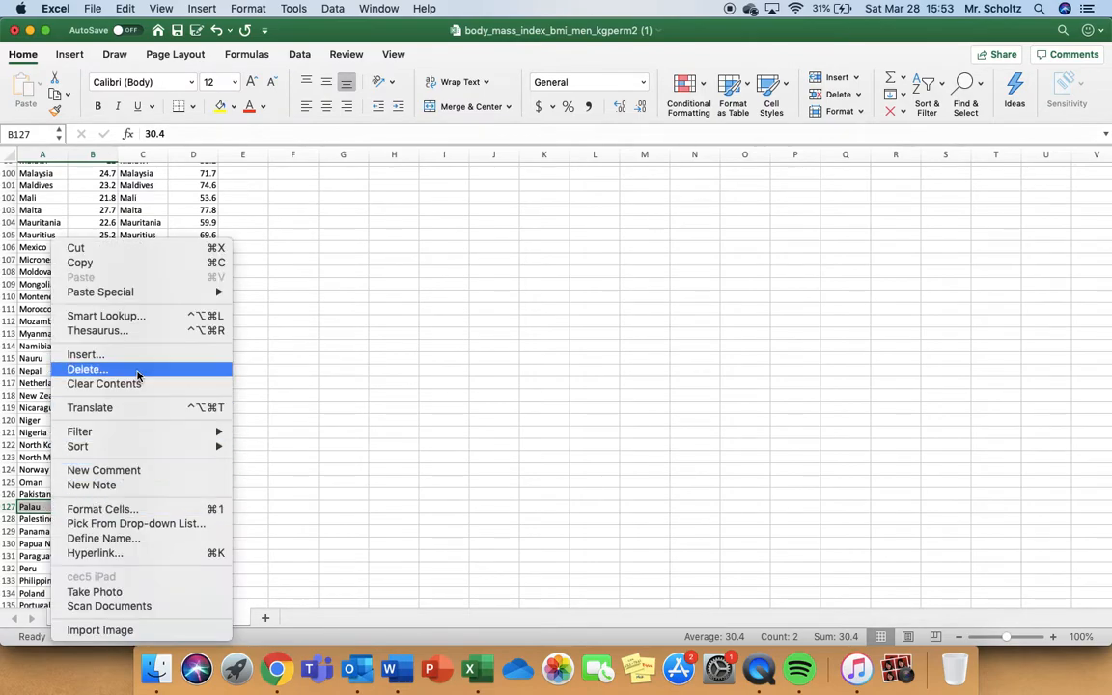
pyautogui.click(138, 375)
pyautogui.click(169, 414)
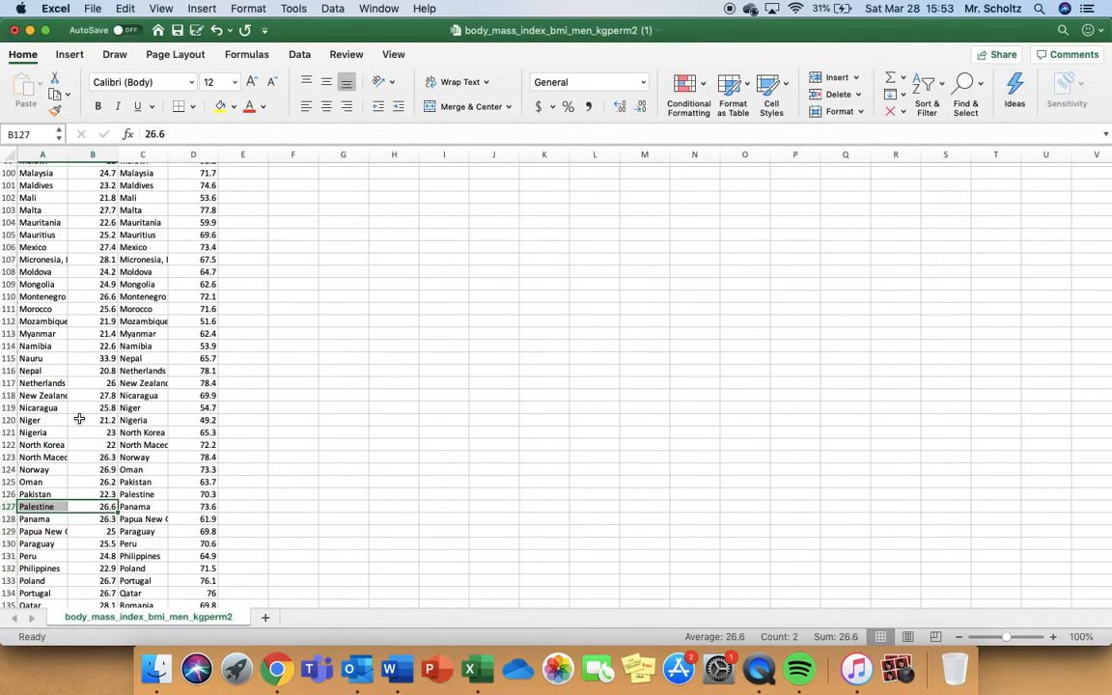
# Delete the Nauru country and BMI cells, A115:B115, shifting the cells below up
pyautogui.moveTo(54, 358); pyautogui.dragTo(92, 358)
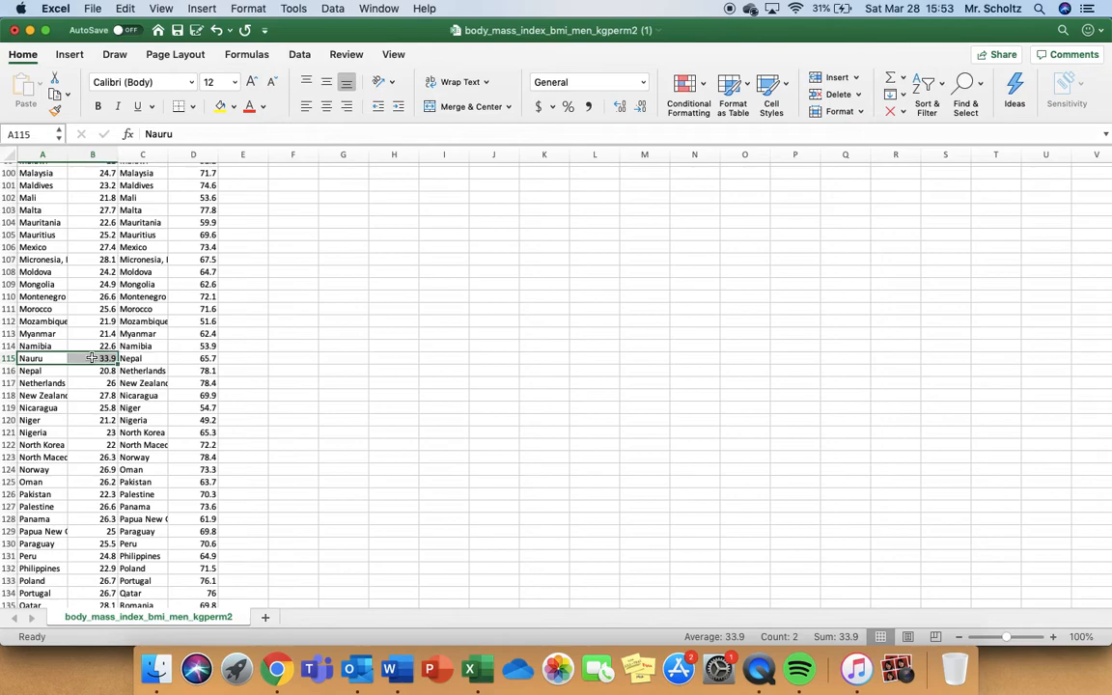
pyautogui.rightClick(92, 359)
pyautogui.click(143, 370)
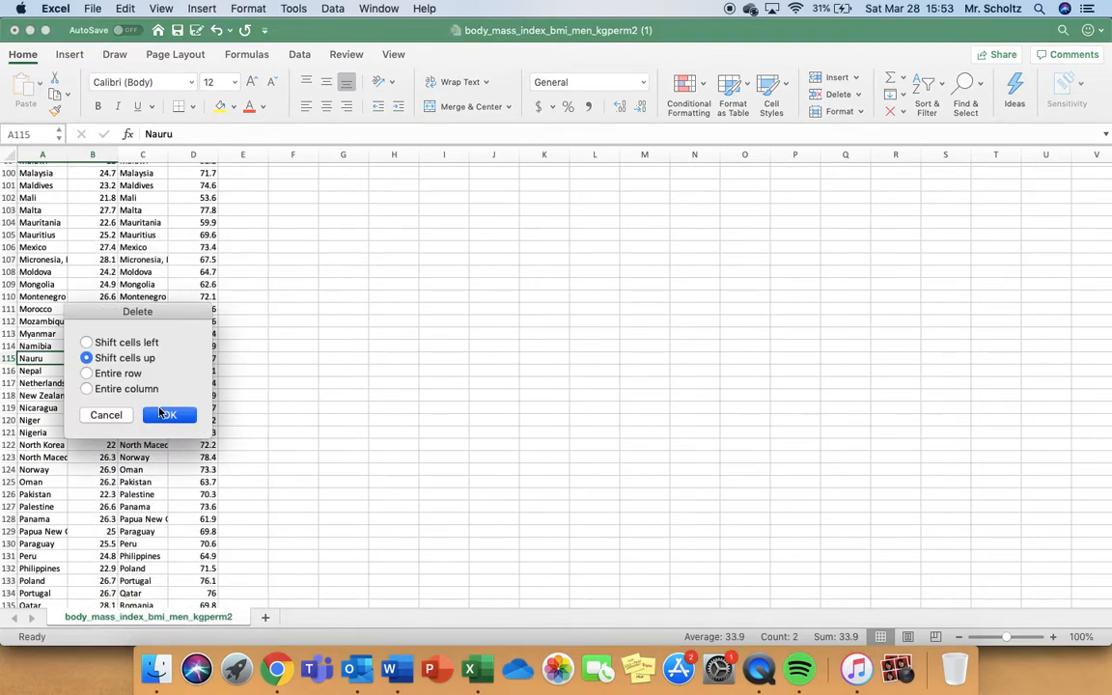
pyautogui.click(162, 414)
# Check that both country columns match row by row down to Zimbabwe, and review the combined table from its headers to row 185
pyautogui.click(46, 285)
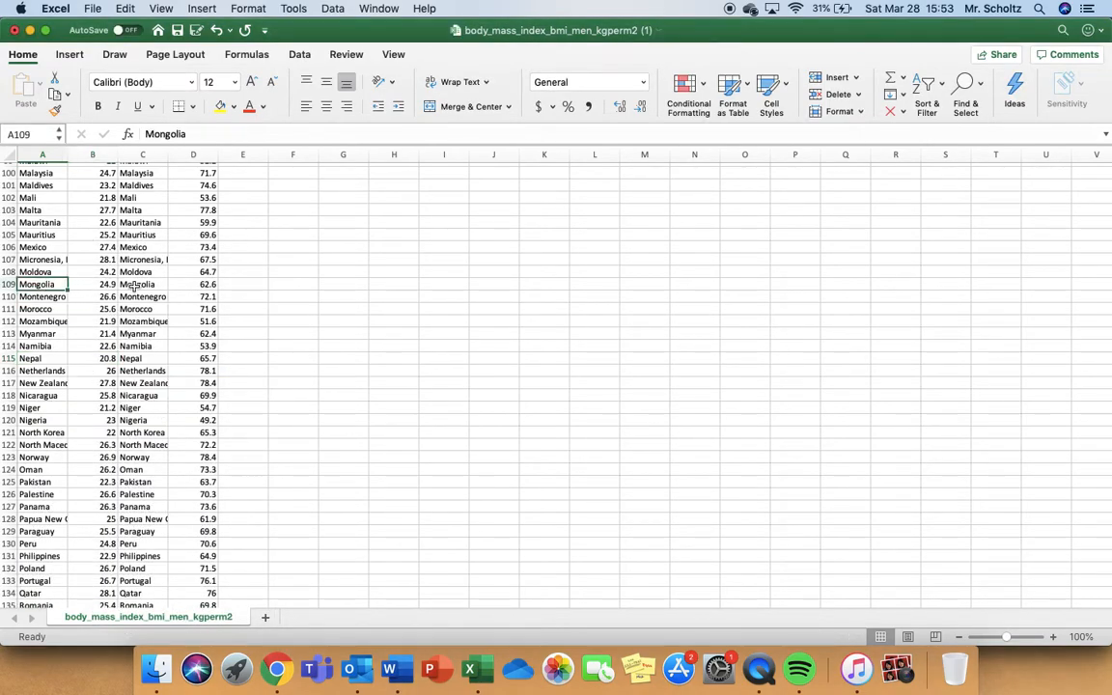
pyautogui.scroll(-7, 121, 323)
pyautogui.click(36, 395)
pyautogui.moveTo(36, 394)
pyautogui.mouseDown()
pyautogui.moveTo(142, 394)
pyautogui.moveTo(145, 406)
pyautogui.moveTo(46, 406)
pyautogui.mouseUp()
pyautogui.scroll(-8, 152, 421)
pyautogui.scroll(-6, 152, 425)
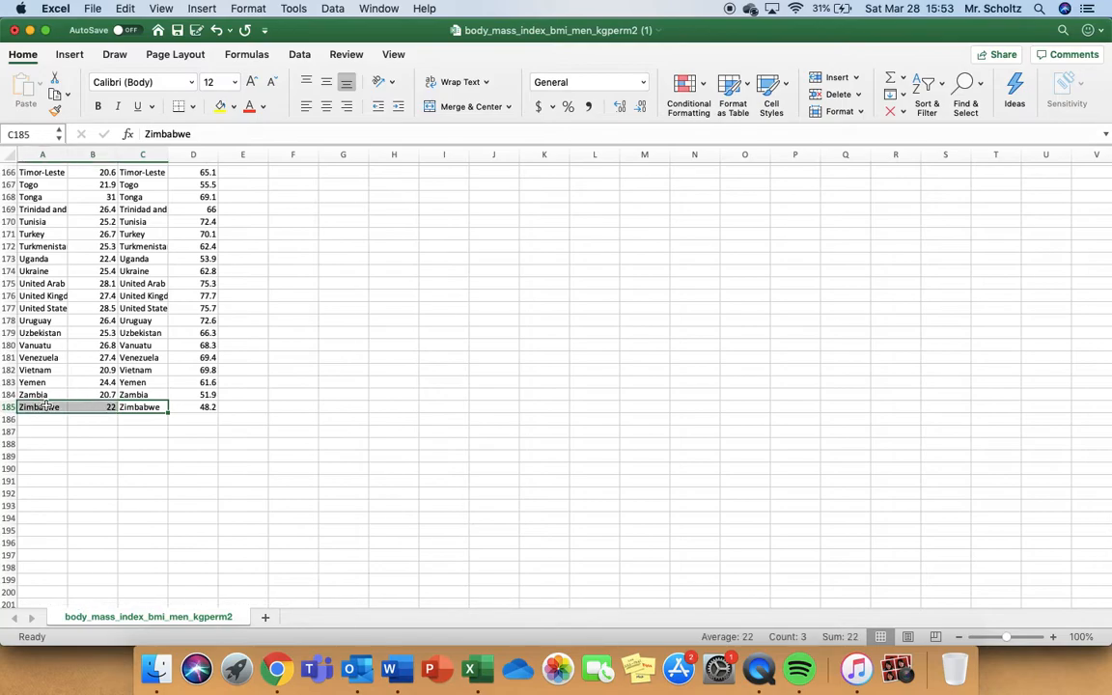
pyautogui.scroll(20, 166, 406)
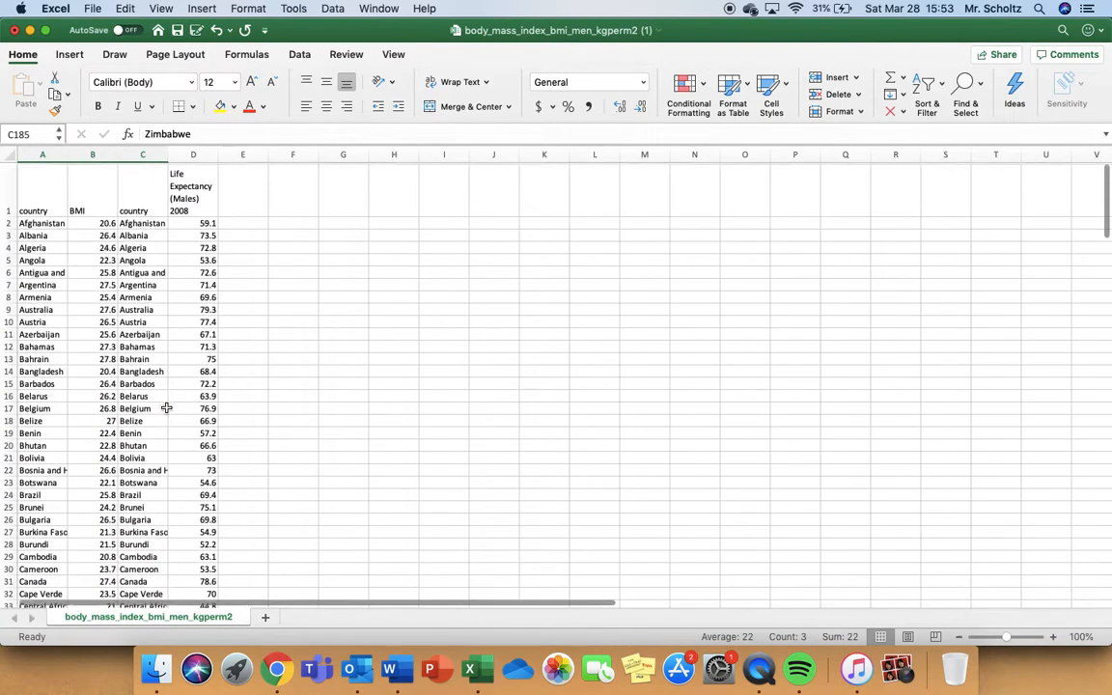
pyautogui.click(50, 200)
pyautogui.moveTo(49, 200); pyautogui.dragTo(177, 278)
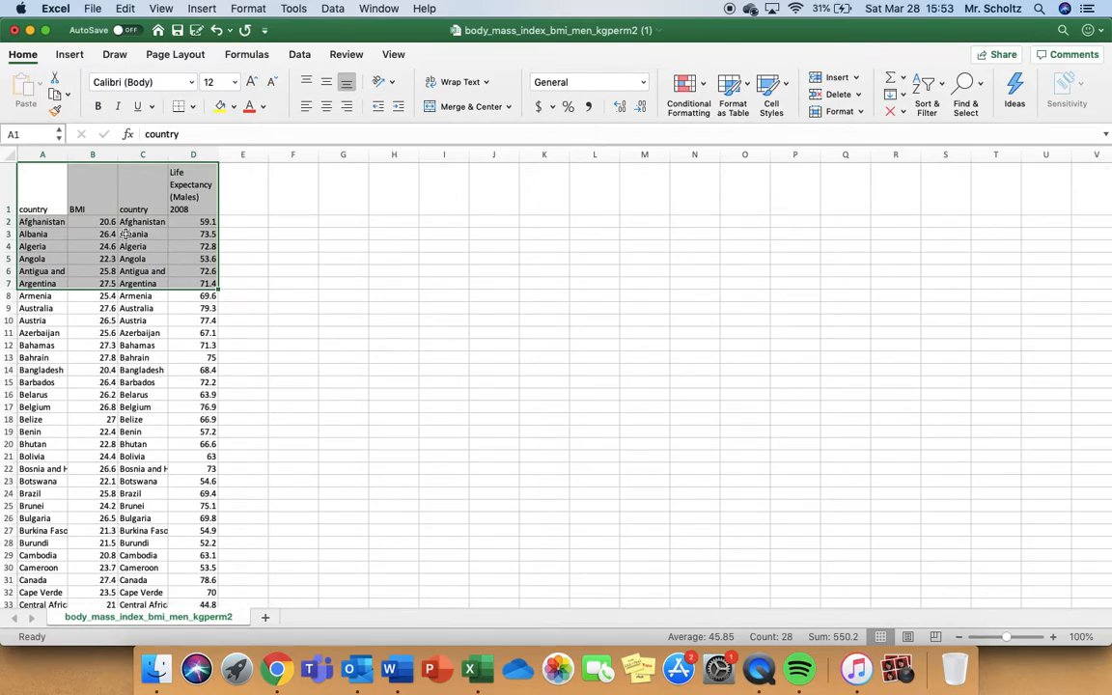
pyautogui.scroll(-20, 126, 233)
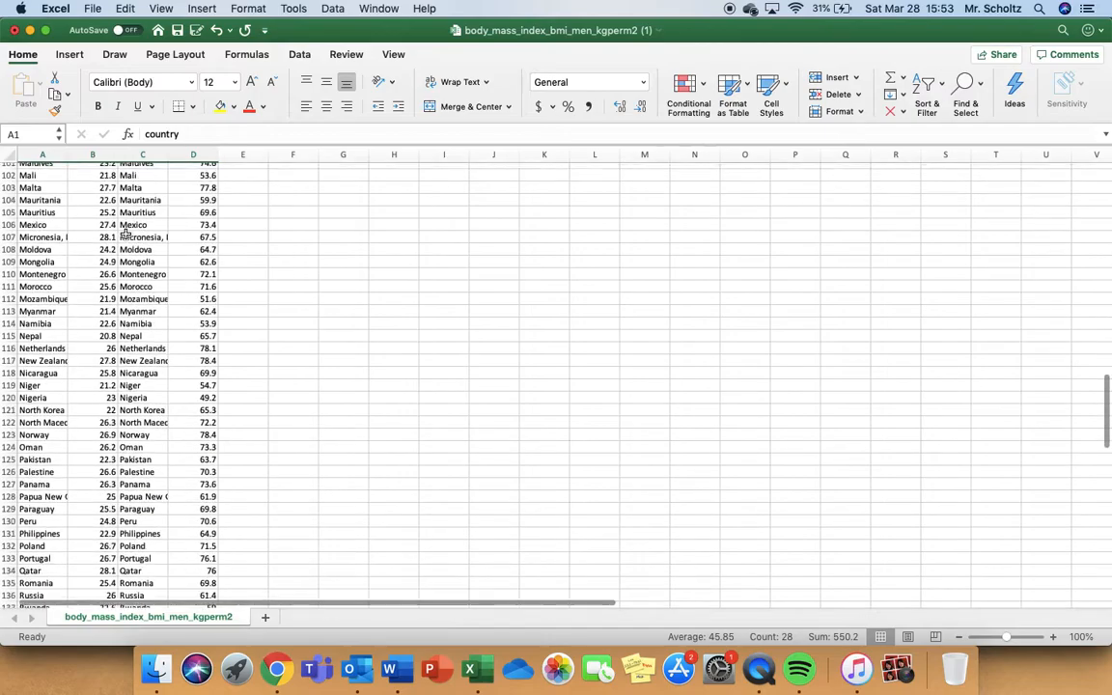
pyautogui.hscroll(-2, 115, 222)
pyautogui.click(8, 260)
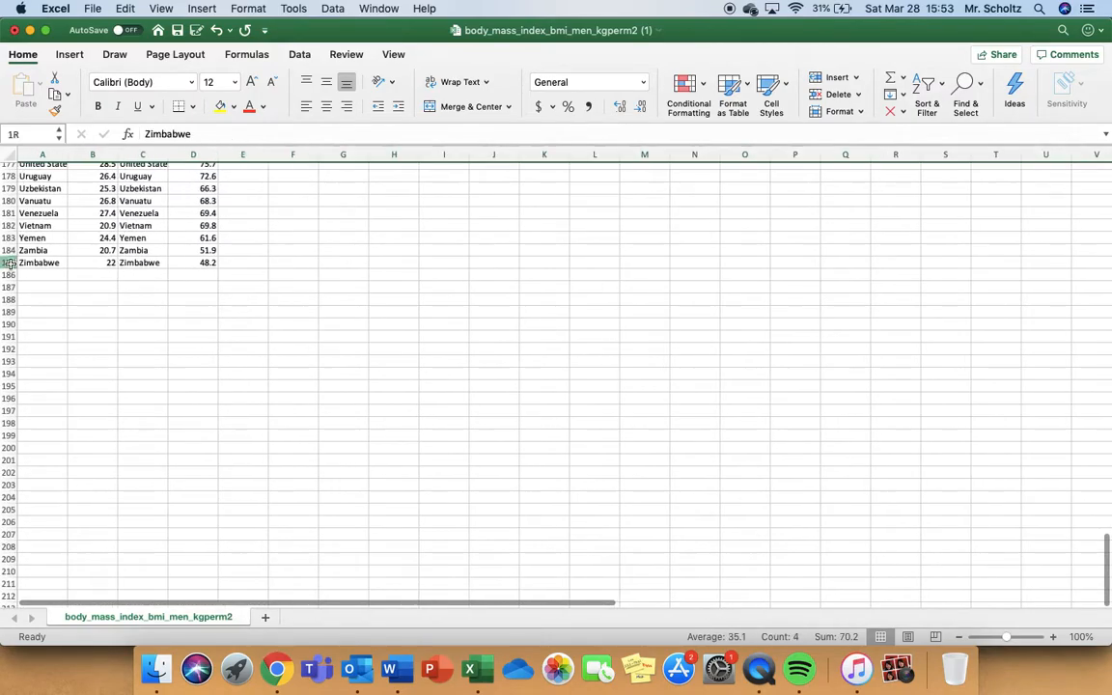
pyautogui.scroll(20, 83, 264)
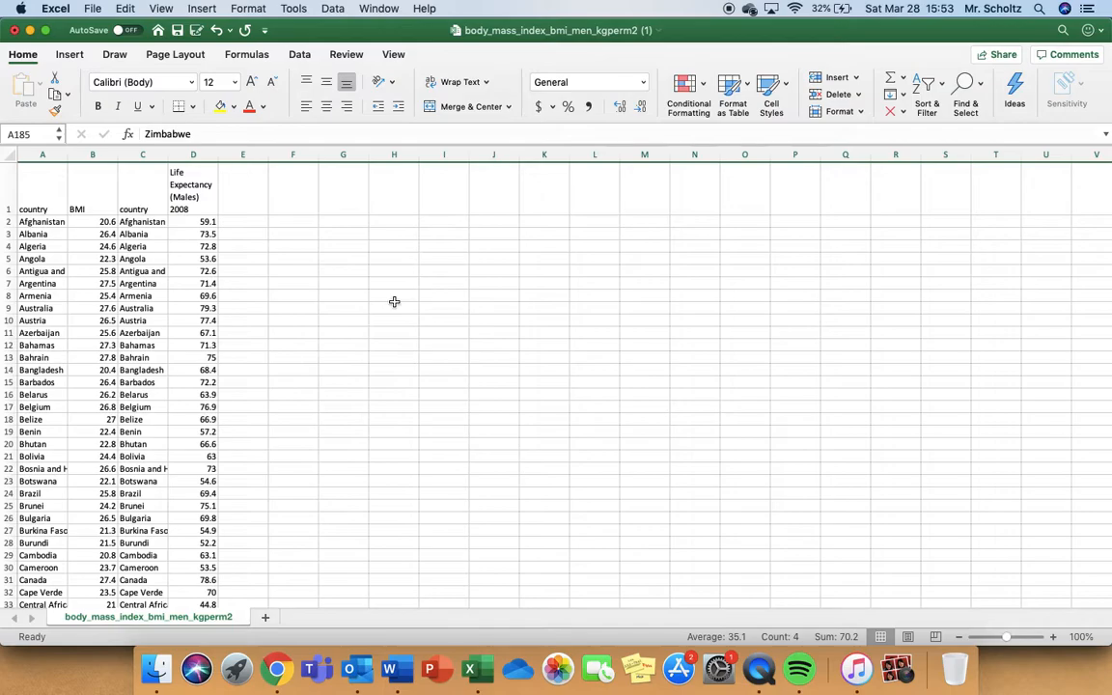
# Switch to the BMI vs. Life Expectancy workbook and insert a markers-only scatter chart from the data in B2:C185
pyautogui.hotkey('ctrl', 'Up')
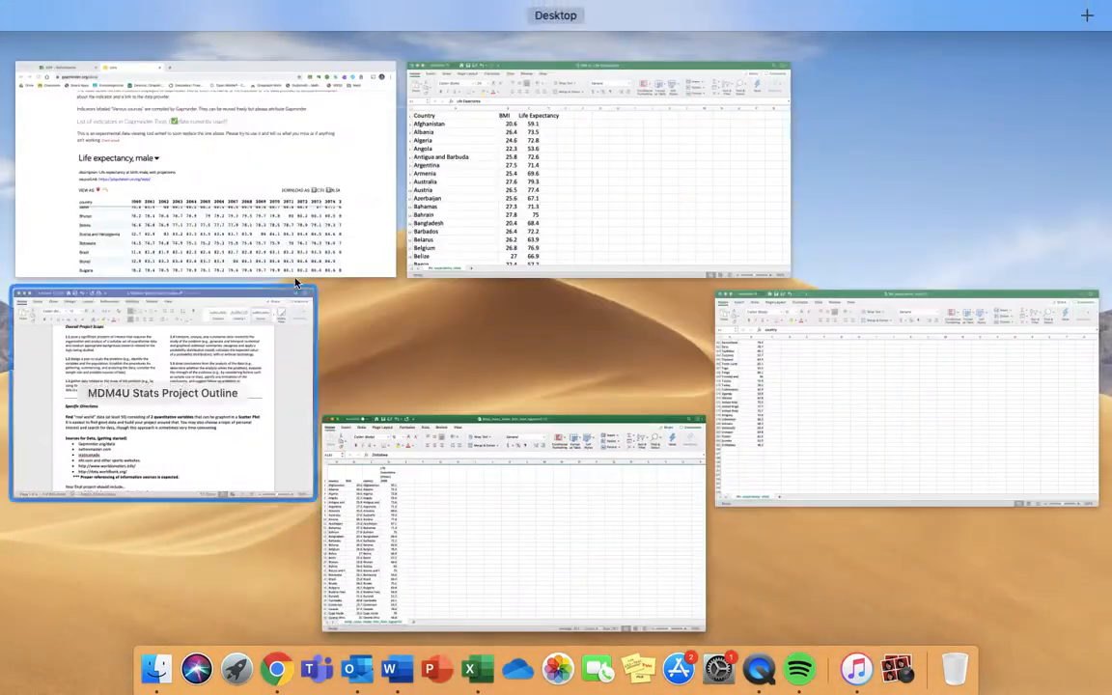
pyautogui.click(645, 218)
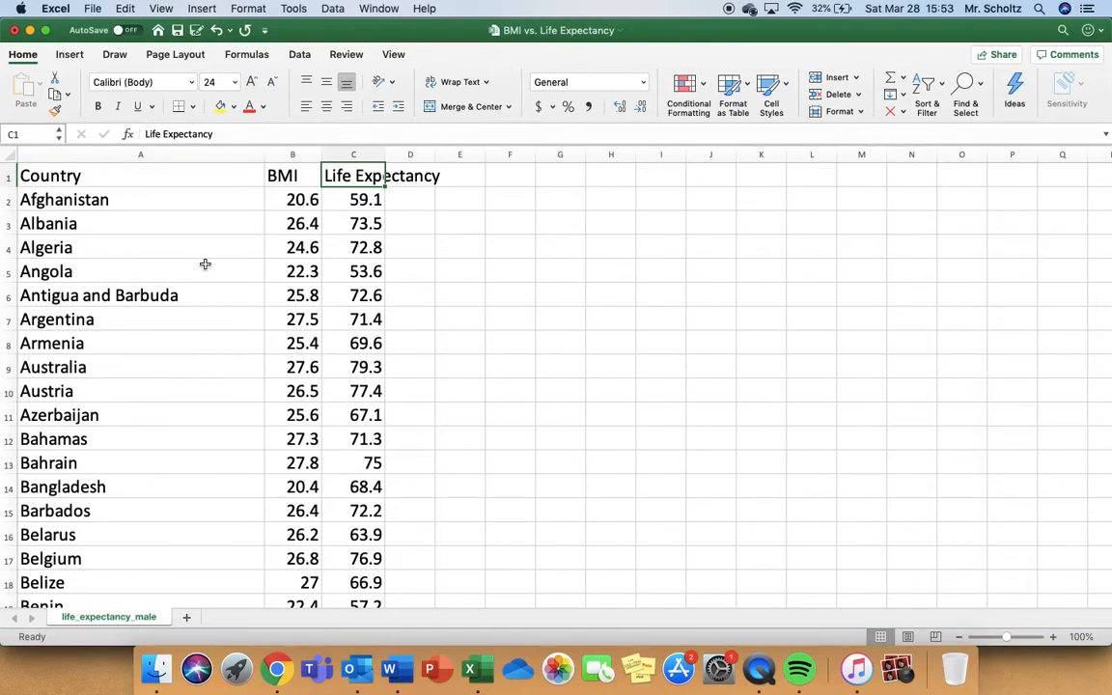
pyautogui.click(292, 208)
pyautogui.hotkey('shift', 'Right')
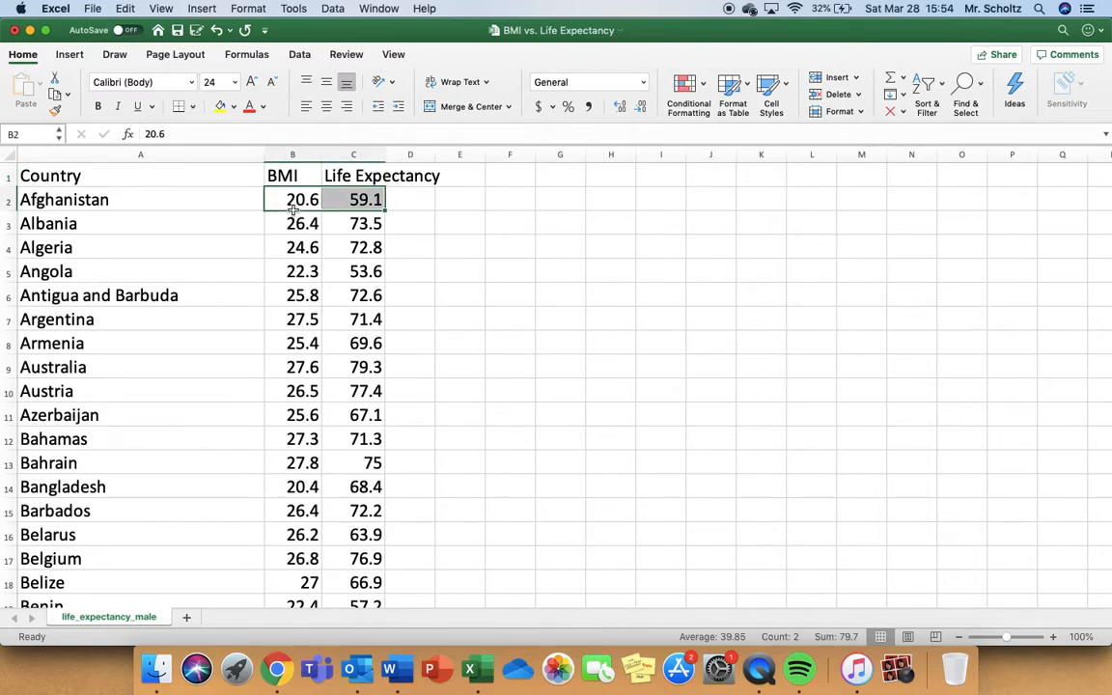
pyautogui.press('super+shift+Down')
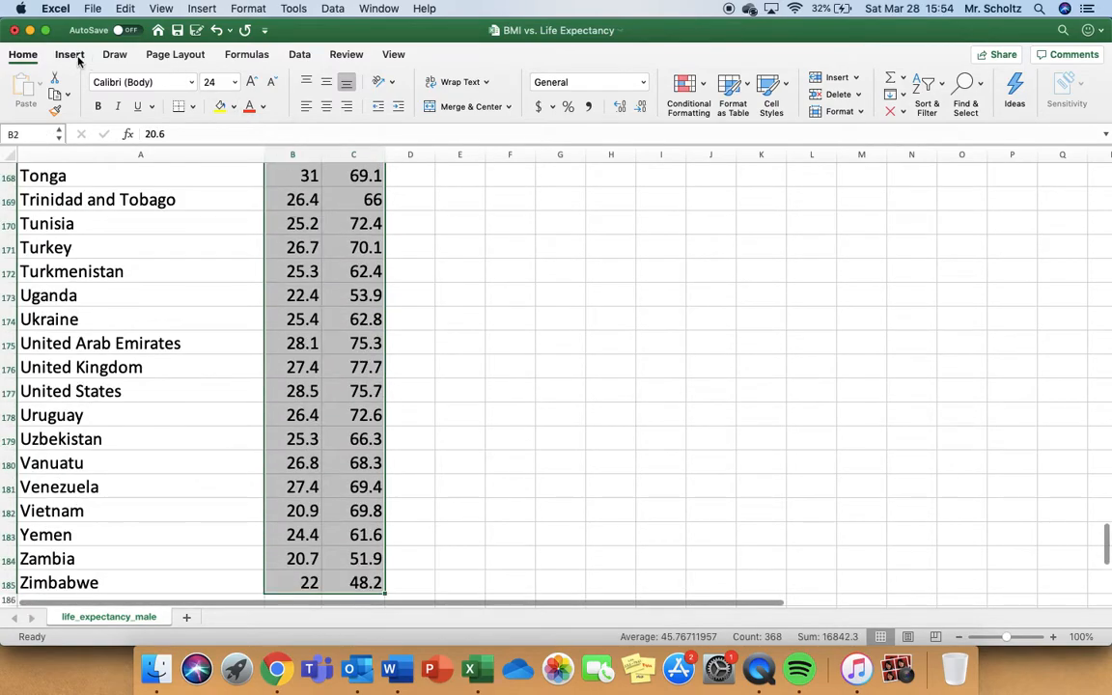
pyautogui.click(69, 54)
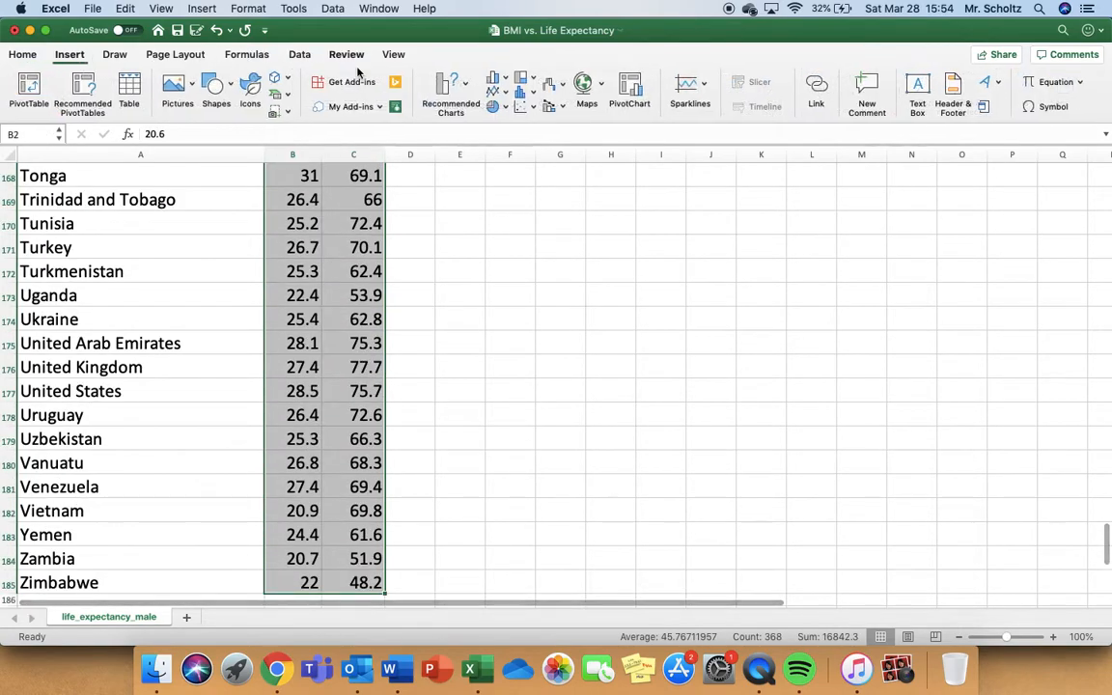
pyautogui.click(518, 107)
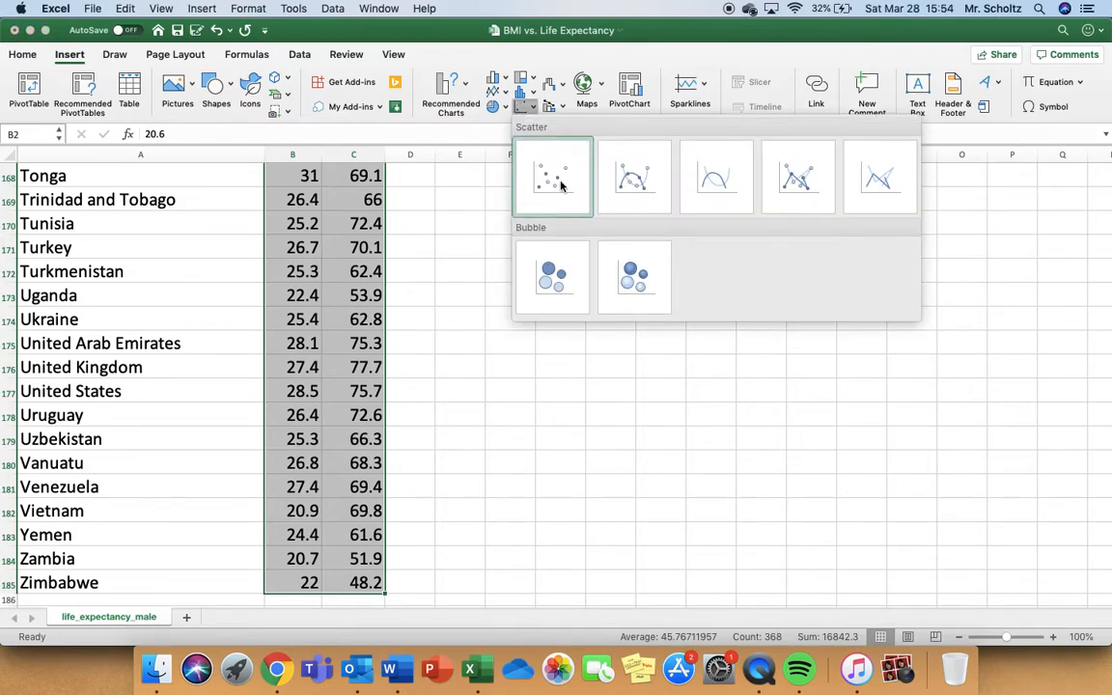
pyautogui.click(558, 182)
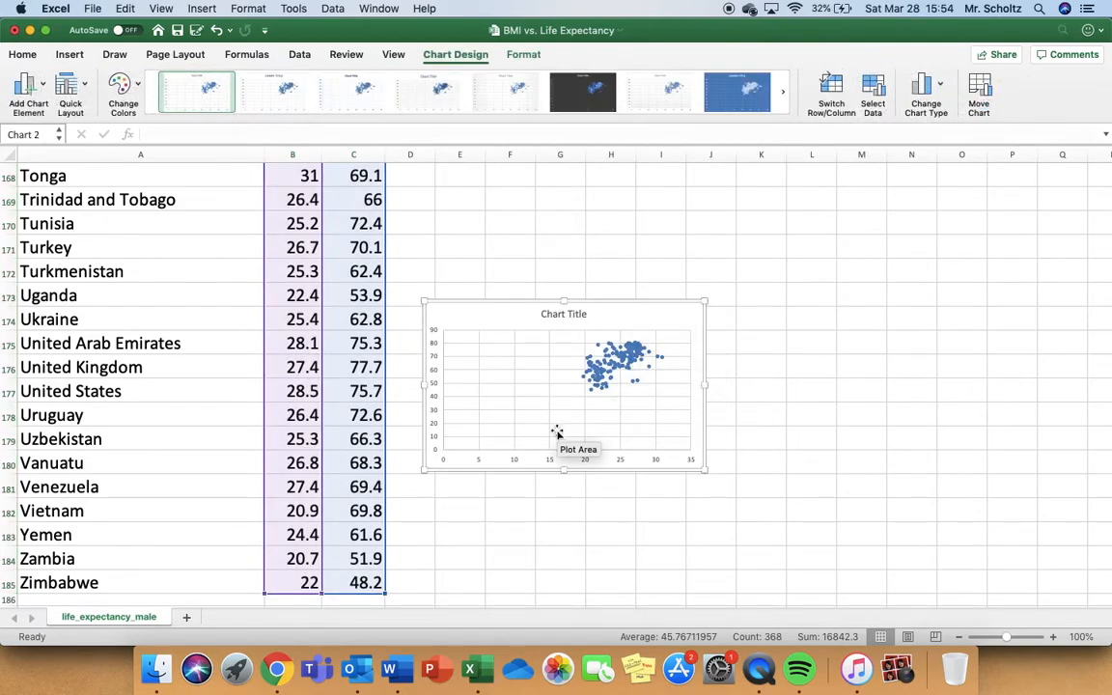
# Set the minimum bound of the scatter chart's horizontal axis to 15
pyautogui.click(518, 459)
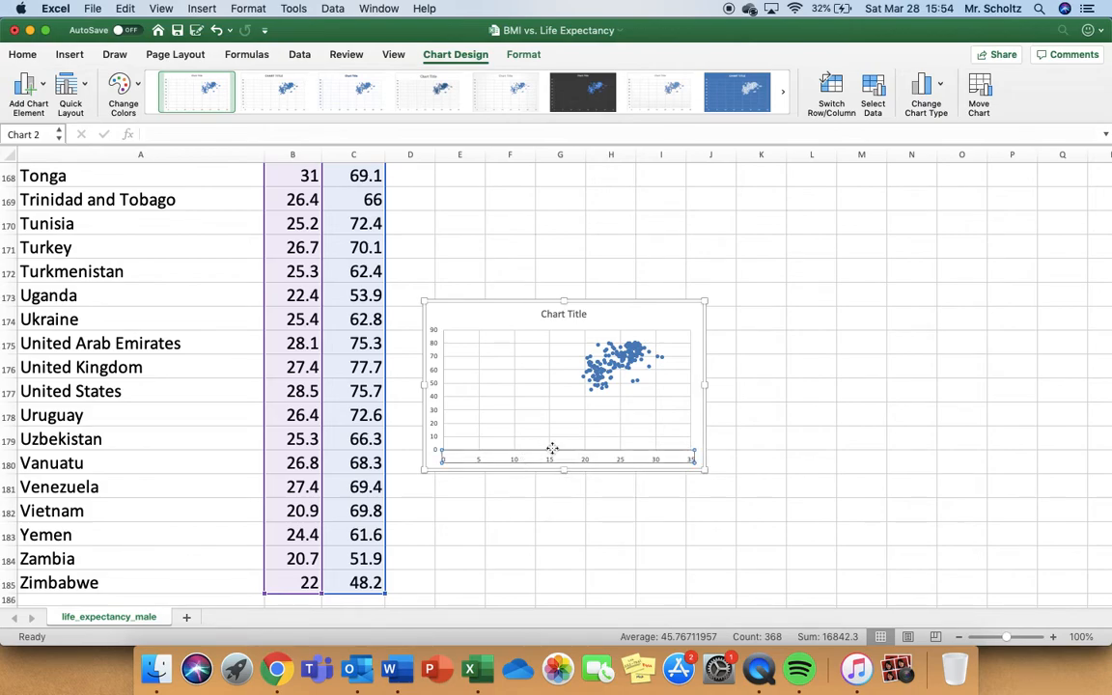
pyautogui.doubleClick(545, 450)
pyautogui.moveTo(1049, 301); pyautogui.dragTo(973, 300)
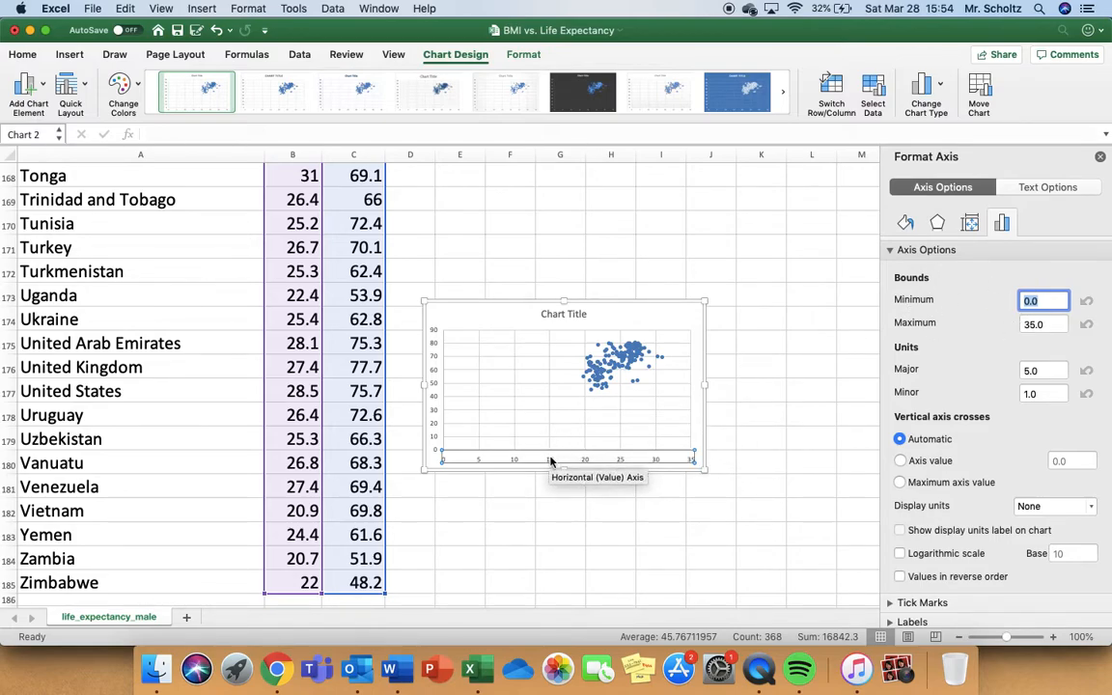
pyautogui.write('15')
pyautogui.press('Return')
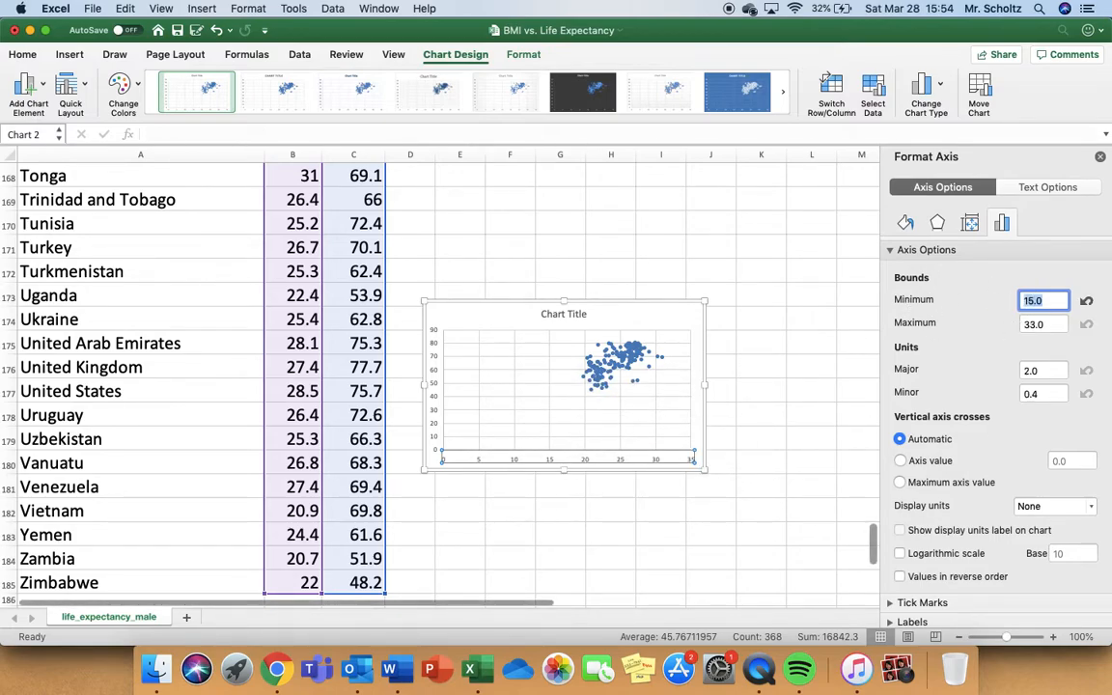
# Set the minimum bound of the scatter chart's vertical axis to 40
pyautogui.click(436, 400)
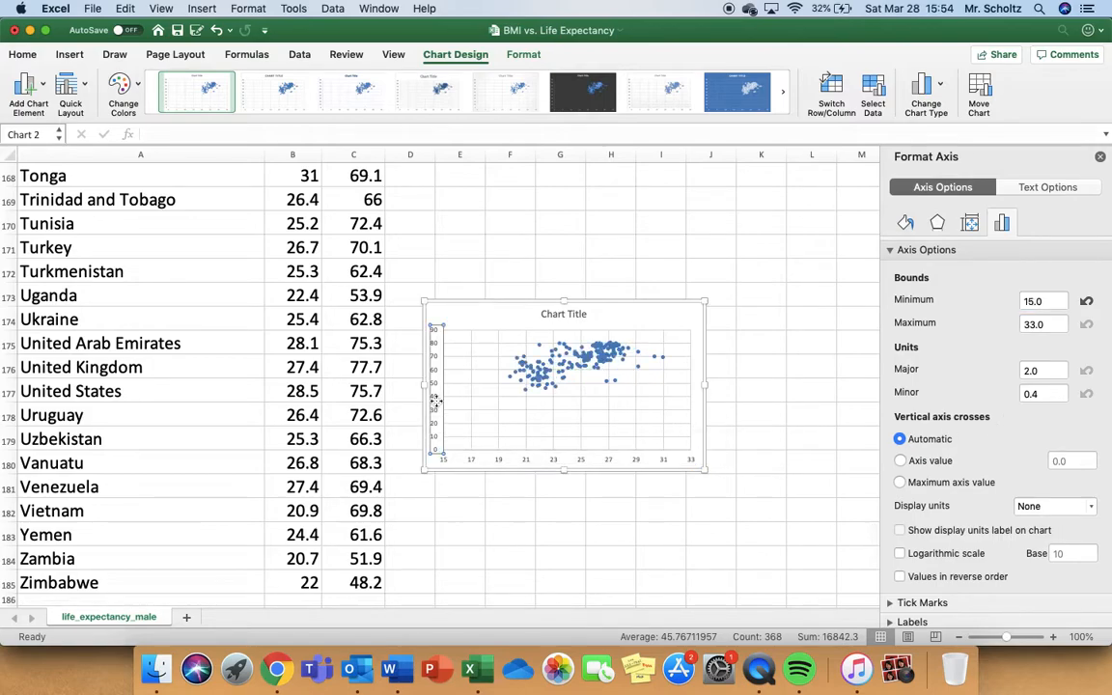
pyautogui.click(1039, 302)
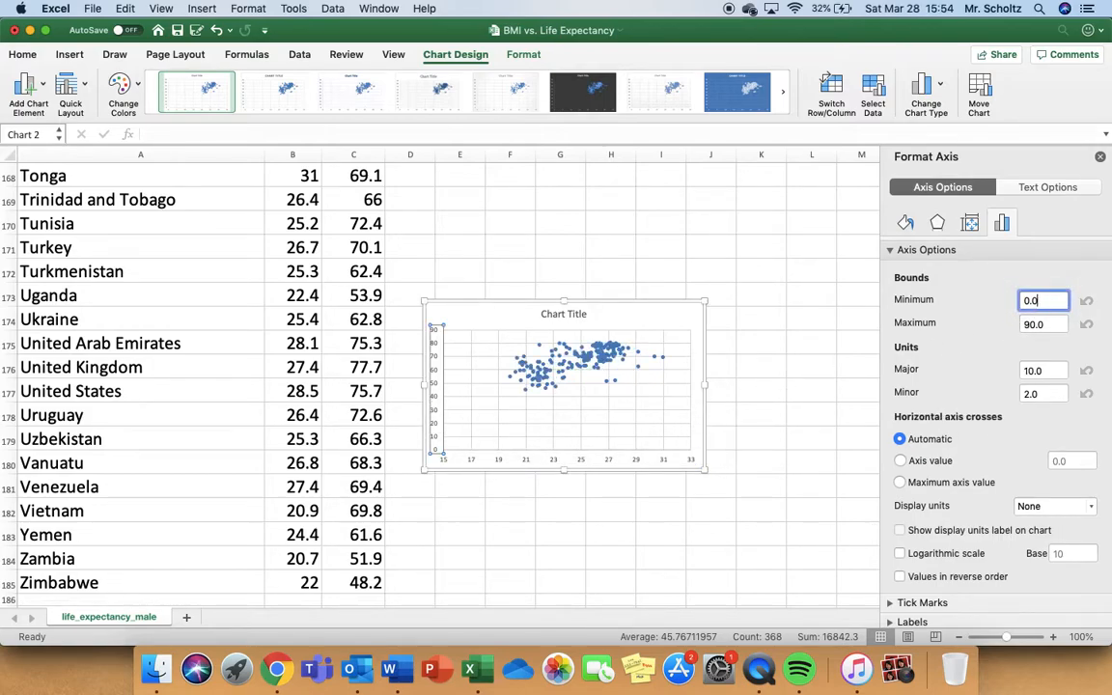
pyautogui.write('40')
pyautogui.press('Return')
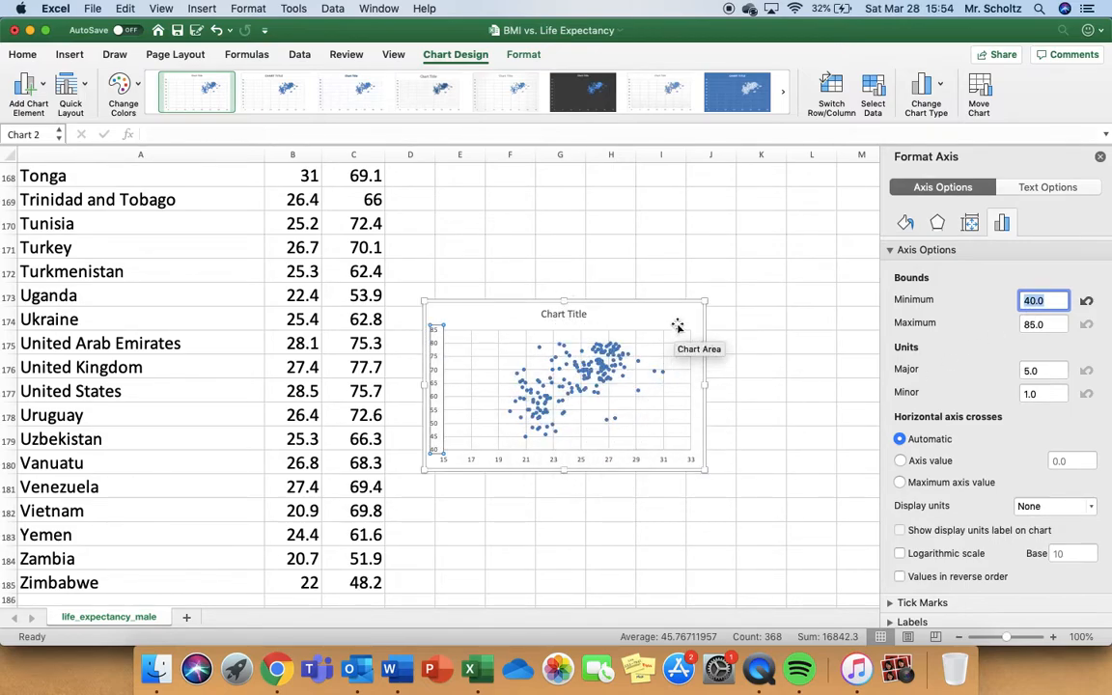
# Add a linear trendline to the scatter chart and display its R-squared value on the chart
pyautogui.click(43, 91)
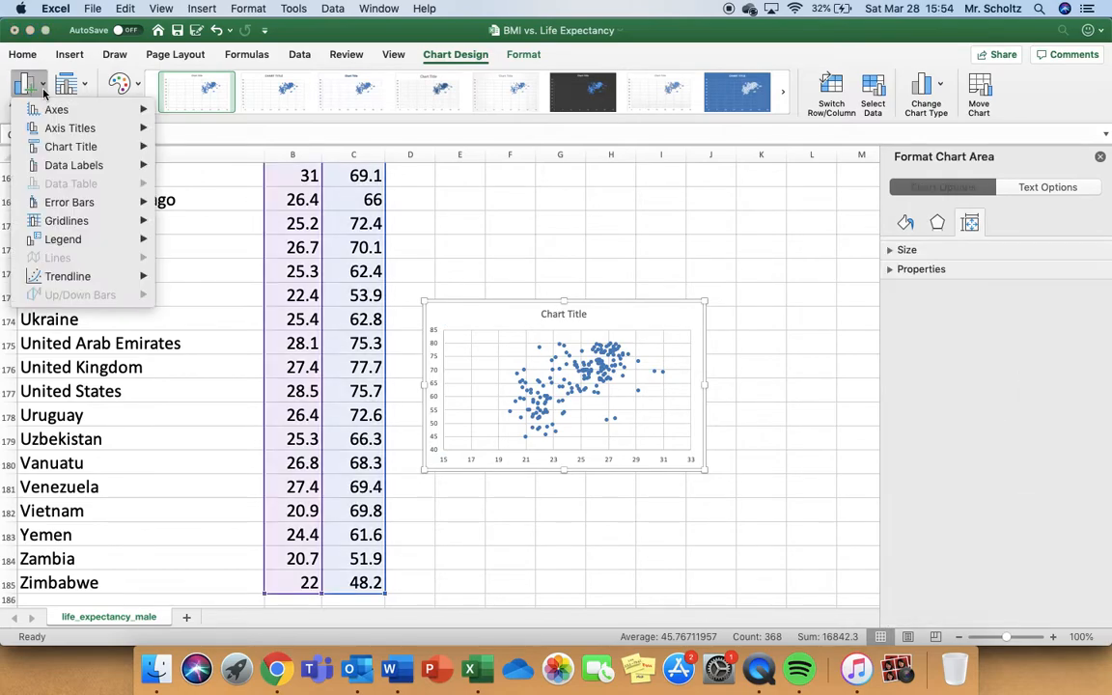
pyautogui.moveTo(135, 277)
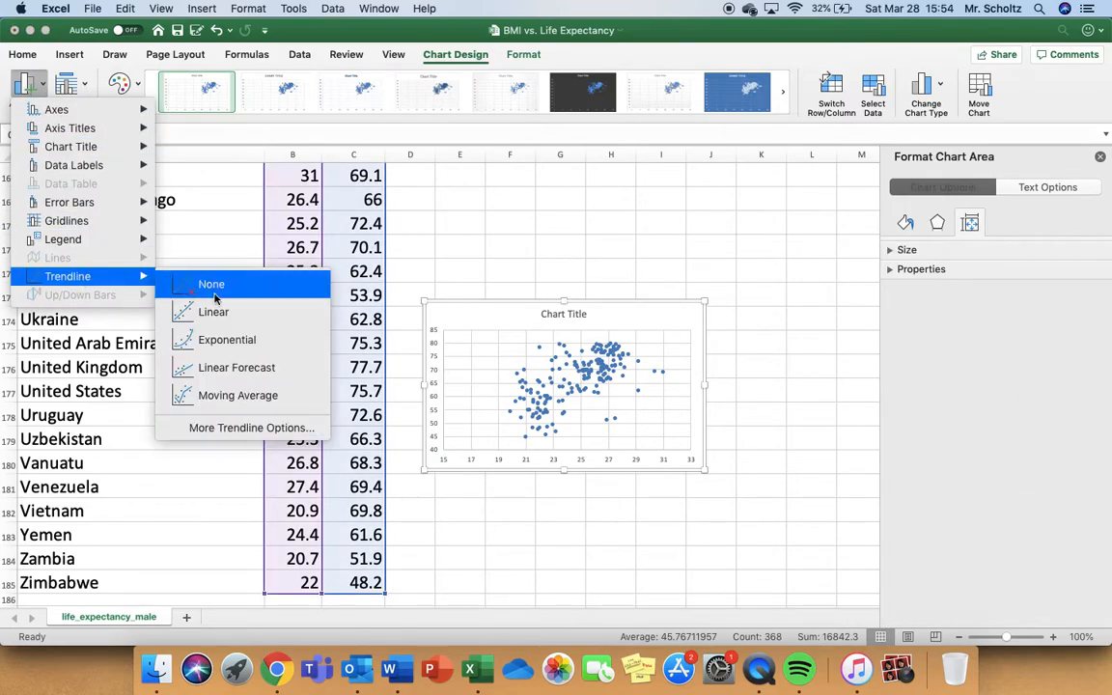
pyautogui.click(215, 307)
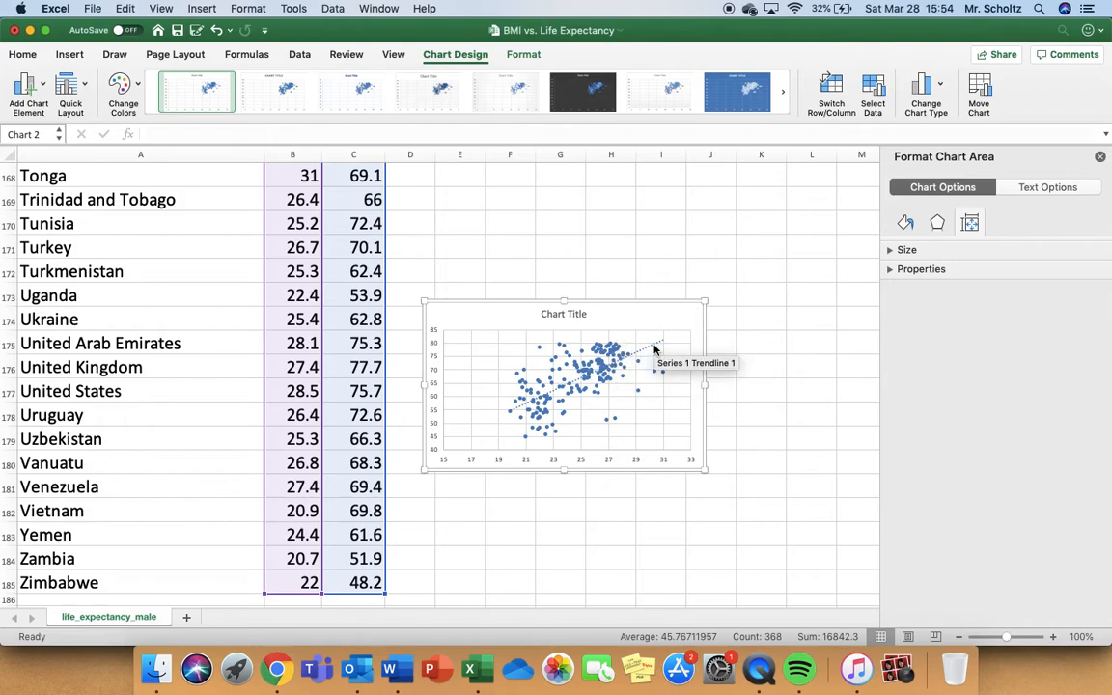
pyautogui.click(654, 348)
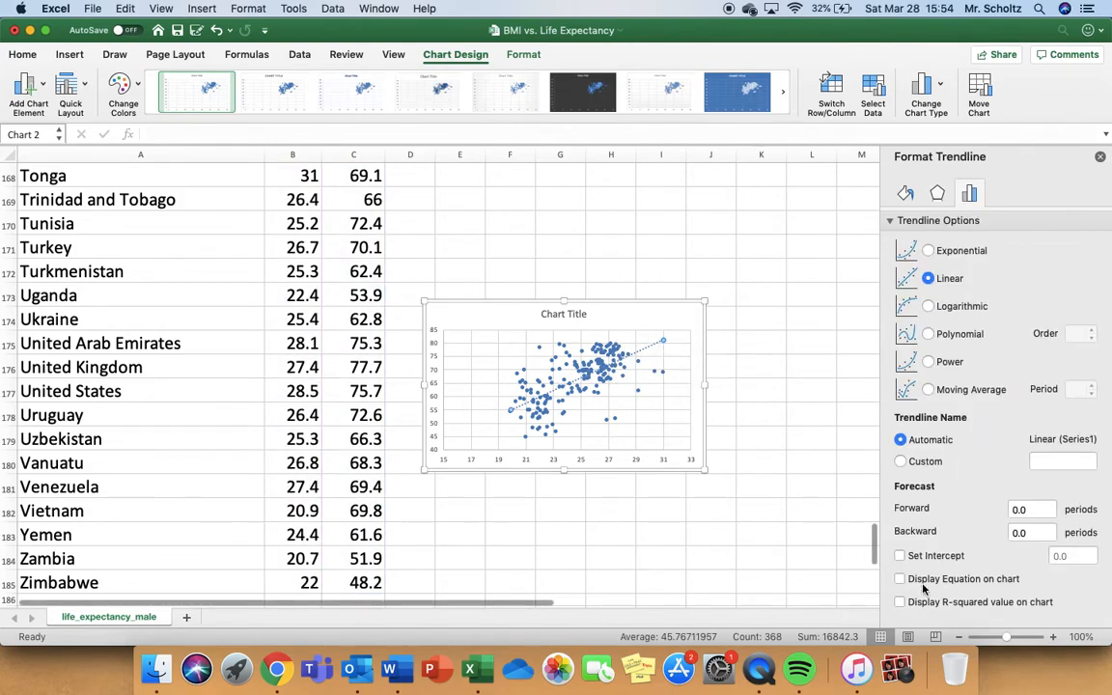
pyautogui.click(899, 603)
# Enlarge the R-squared label to font size 32 and move it below the trendline into the plot area's lower-right corner
pyautogui.click(641, 340)
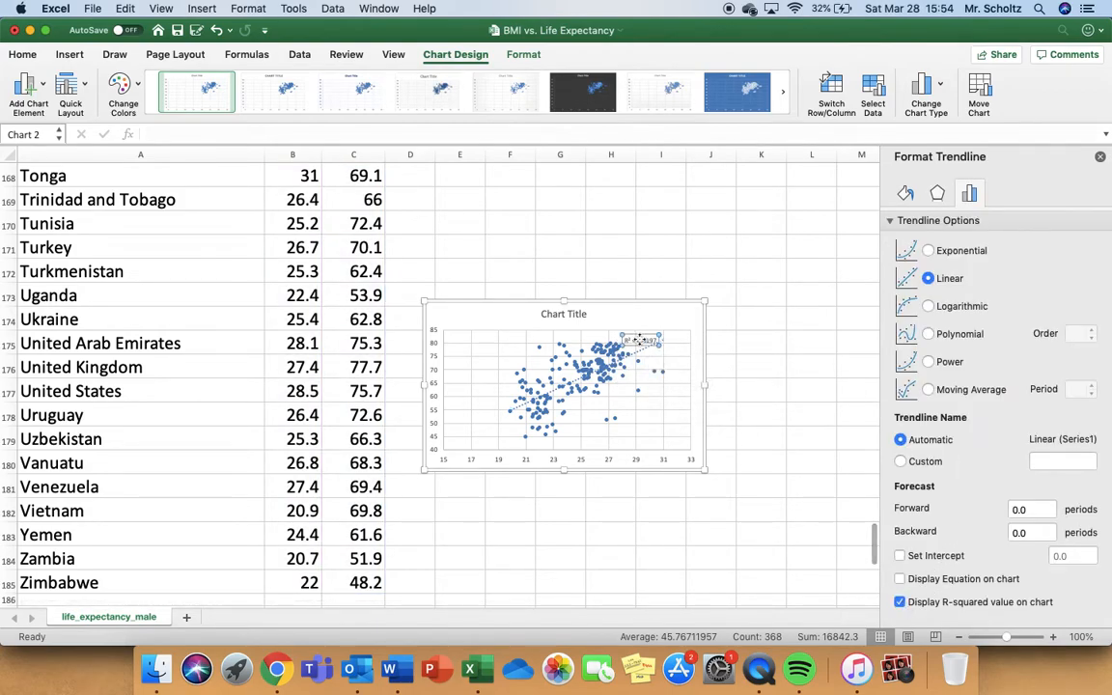
pyautogui.click(27, 55)
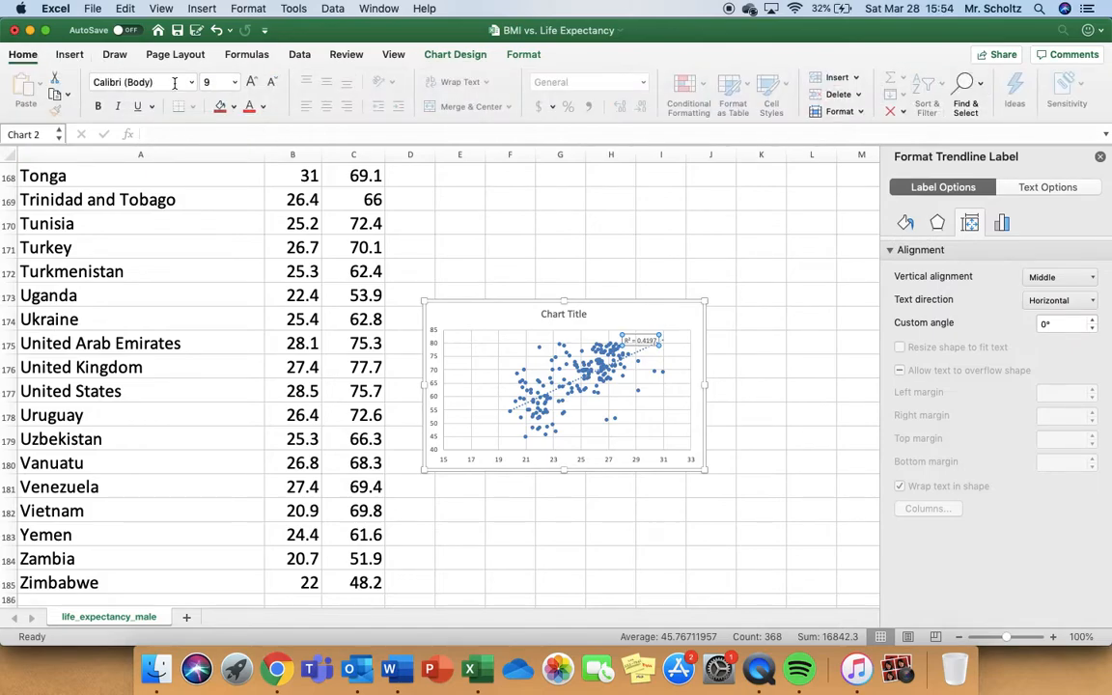
pyautogui.click(251, 84)
pyautogui.click(251, 84)
pyautogui.click(252, 84)
pyautogui.click(253, 86)
pyautogui.click(254, 87)
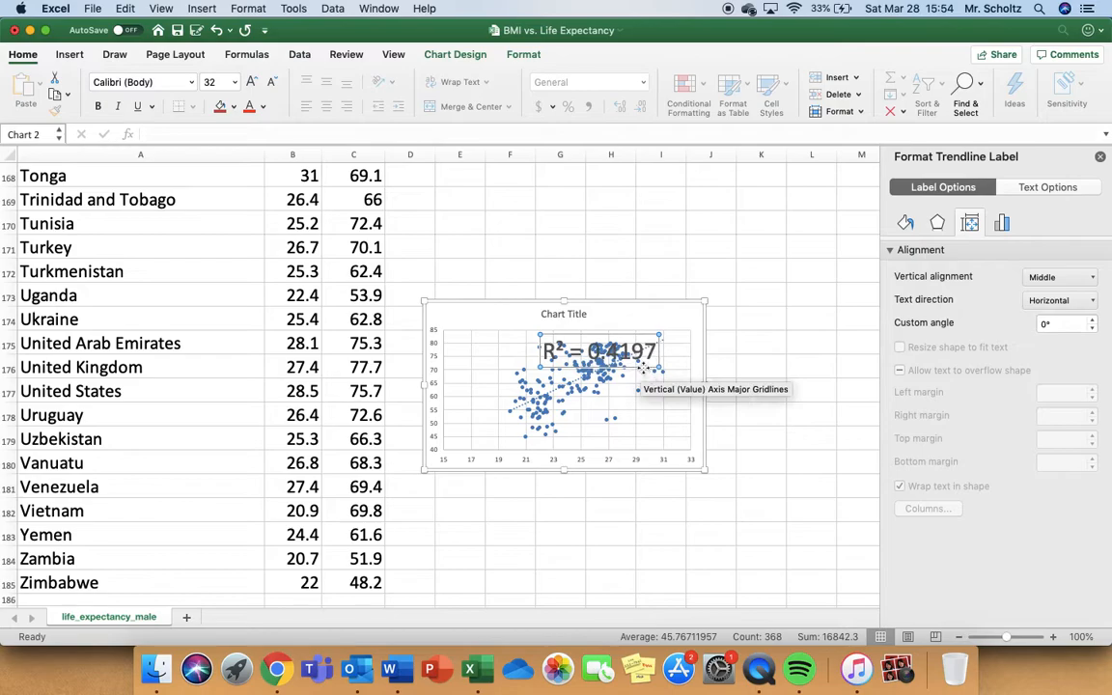
pyautogui.moveTo(641, 372); pyautogui.dragTo(652, 417)
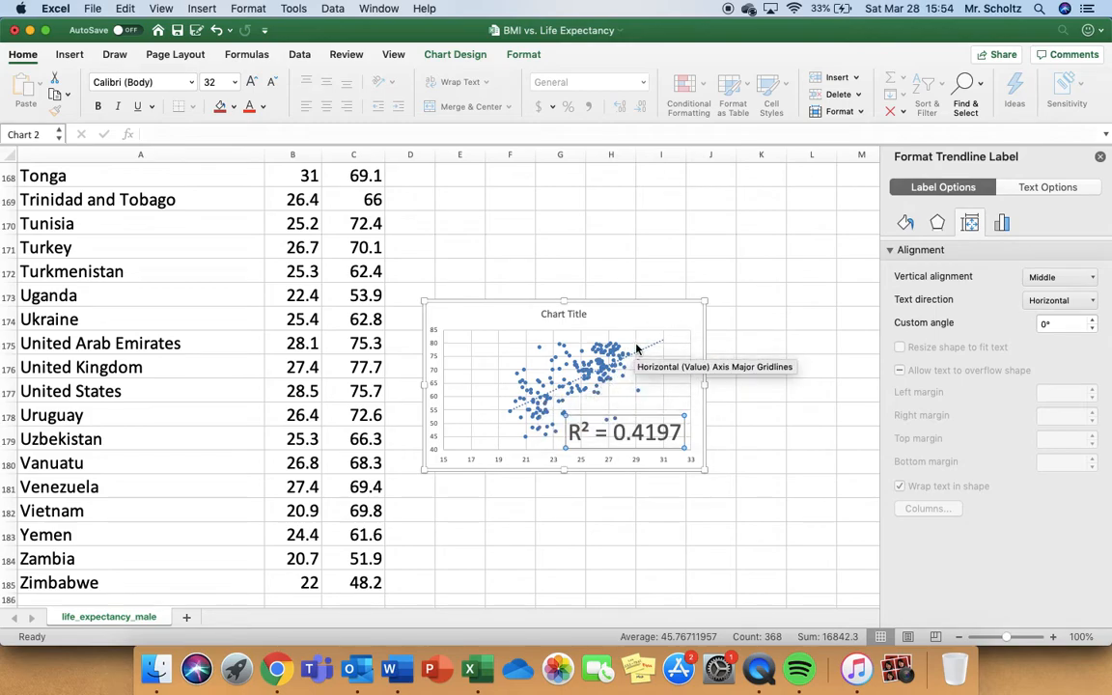
pyautogui.moveTo(299, 295); pyautogui.dragTo(300, 463)
pyautogui.moveTo(359, 274); pyautogui.dragTo(357, 440)
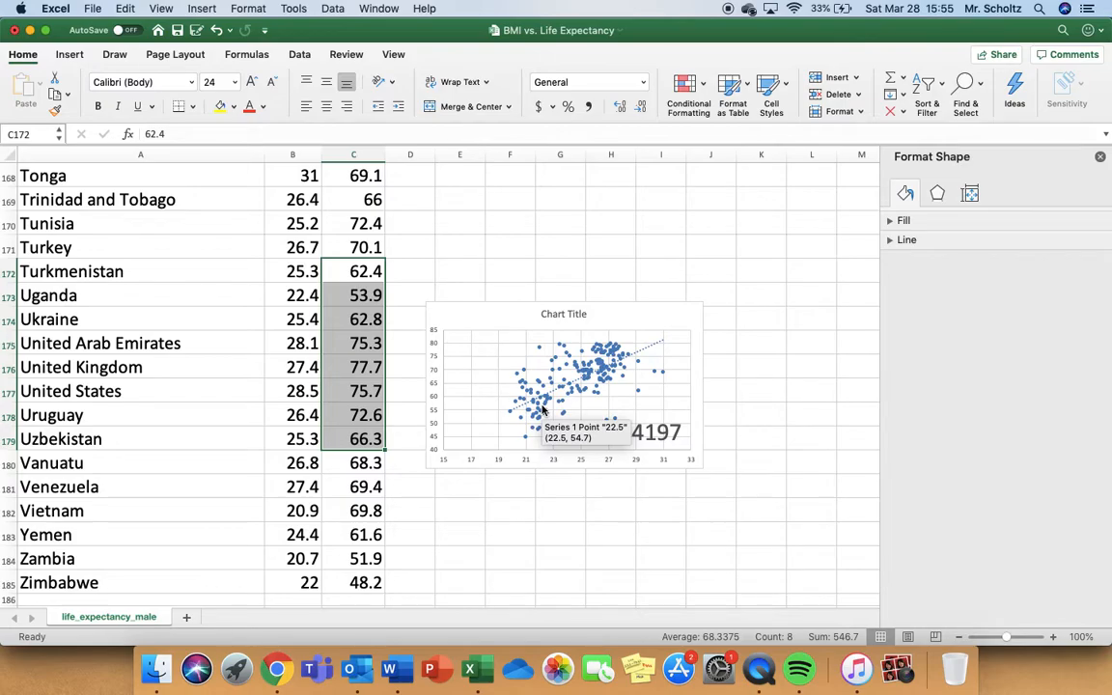
pyautogui.hotkey('ctrl', 'Up')
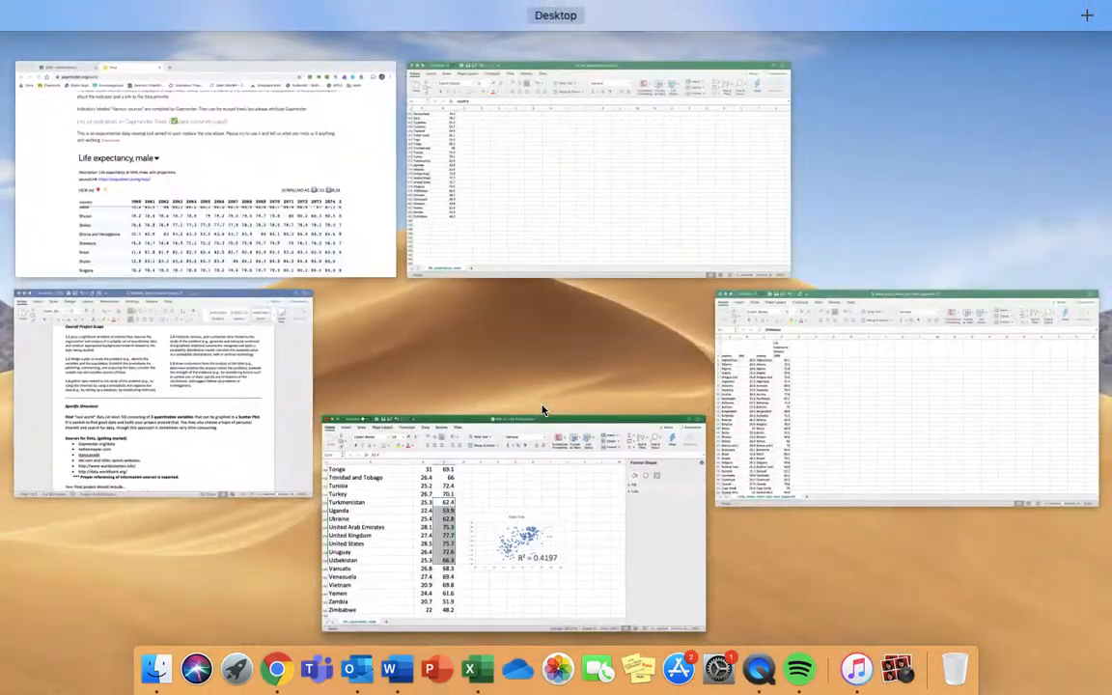
pyautogui.click(501, 484)
pyautogui.click(760, 669)
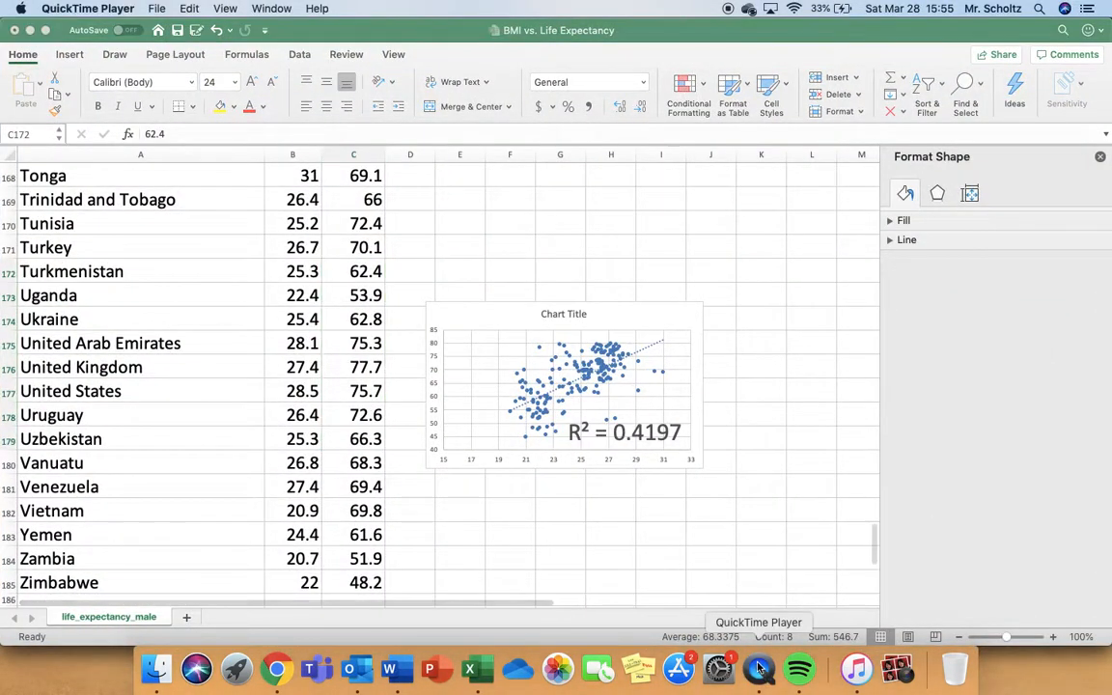